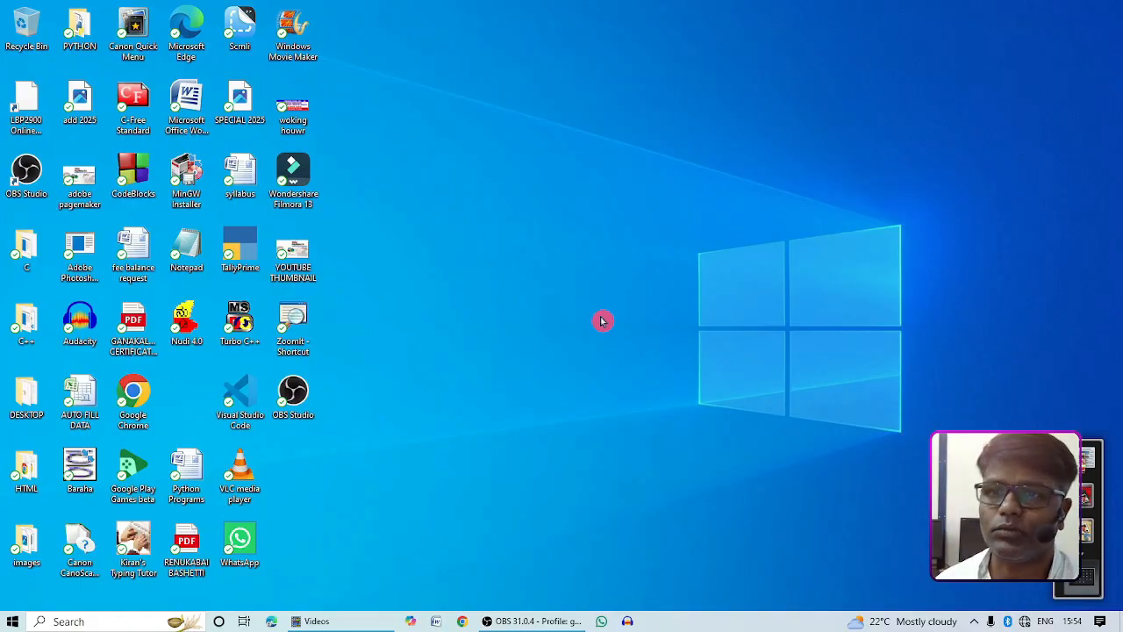
pyautogui.rightClick(509, 251)
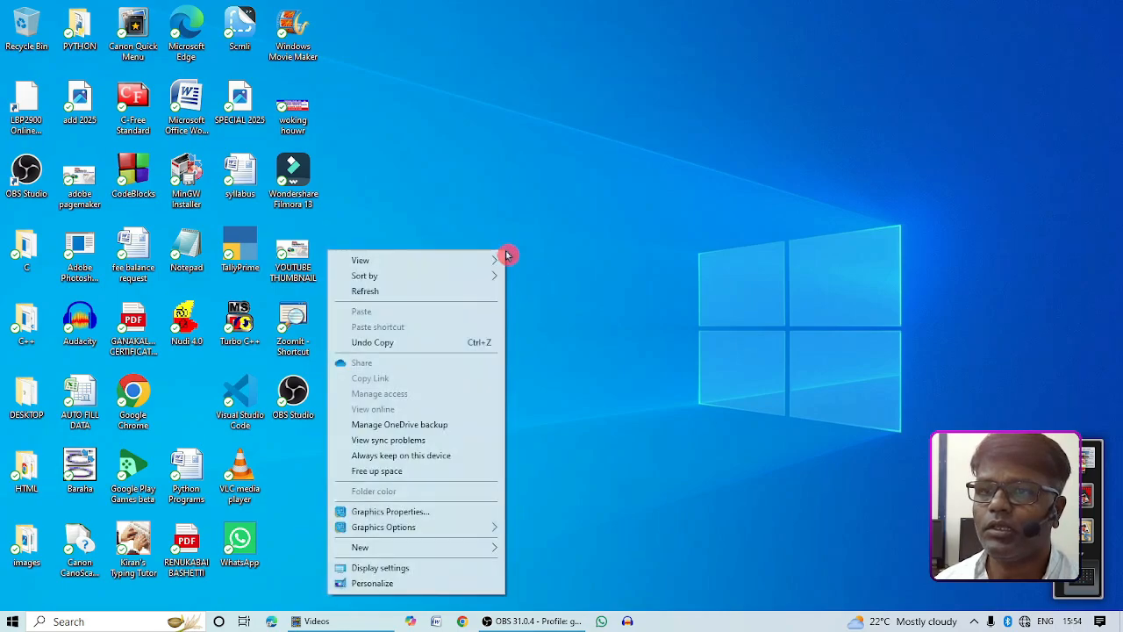
pyautogui.click(394, 294)
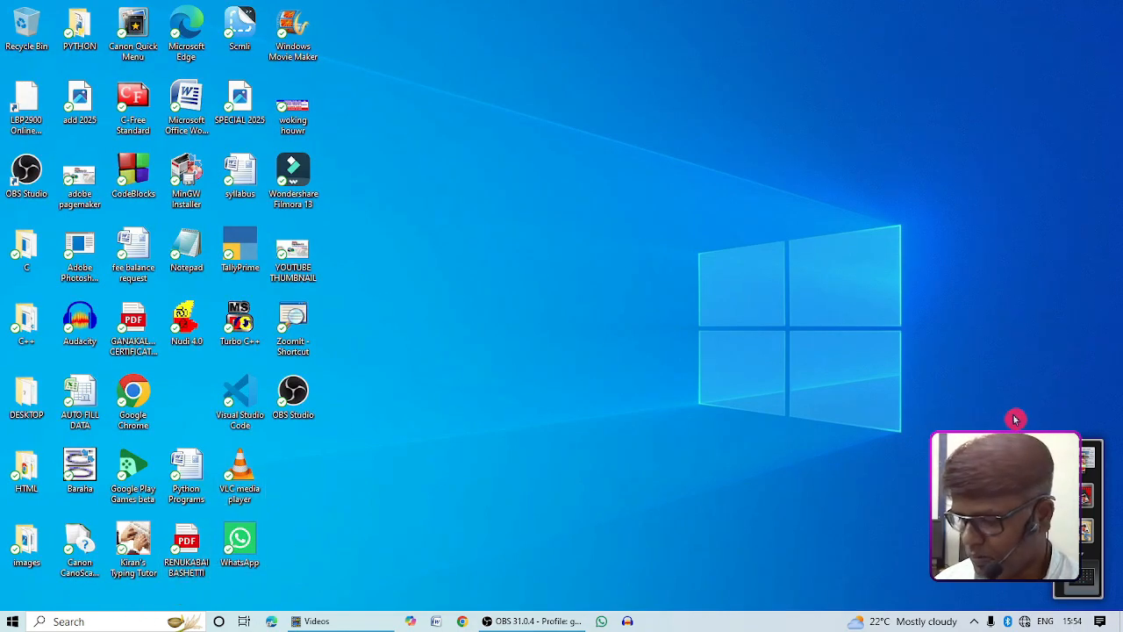
# Launch Adobe PageMaker 7.0 with the run command PM70 and close the Templates window.
pyautogui.press('super+r')
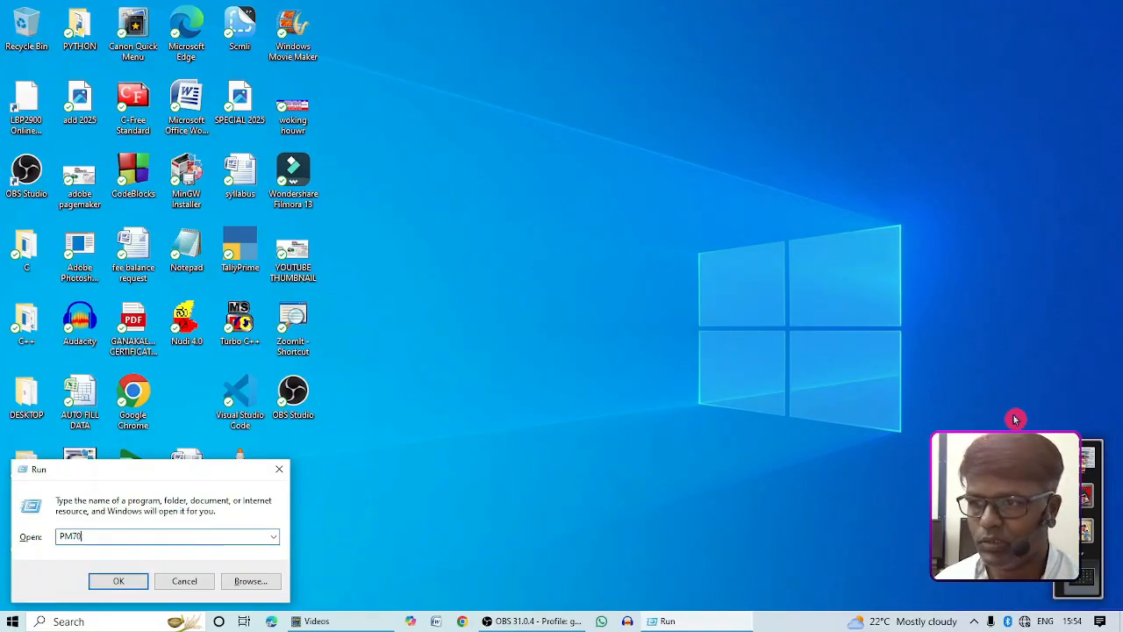
pyautogui.click(123, 581)
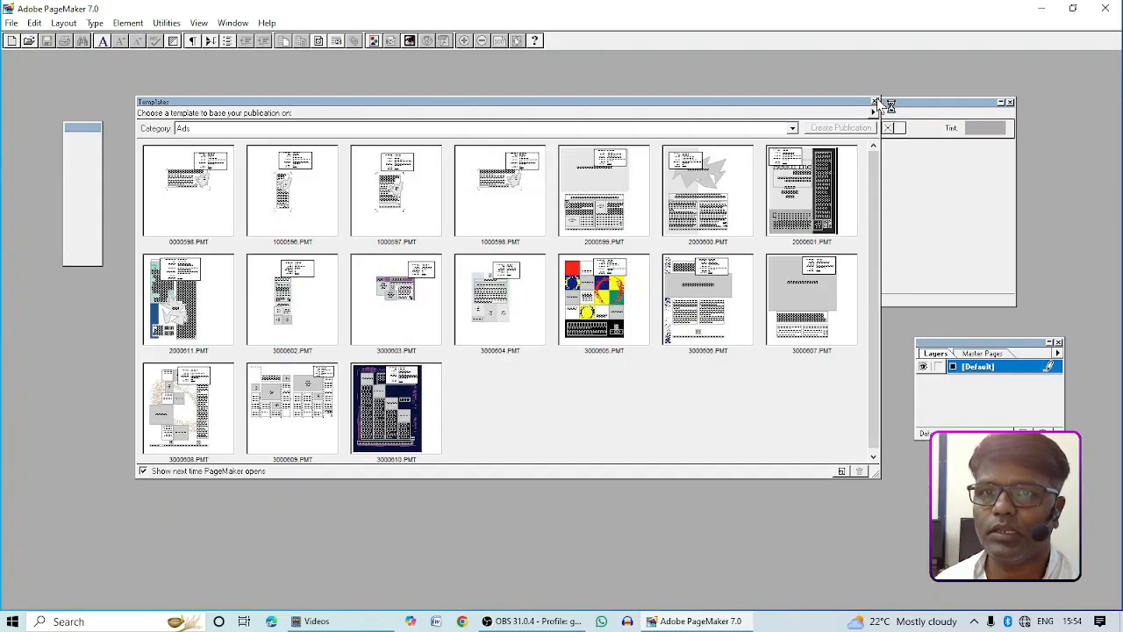
pyautogui.click(877, 102)
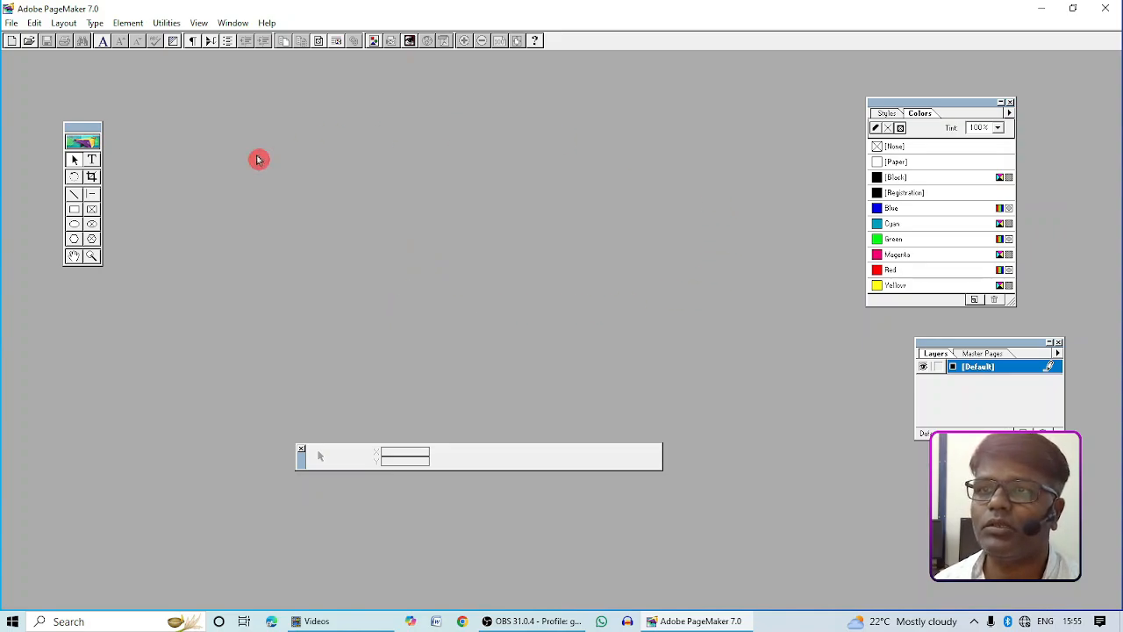
# Start a new publication with A4 page size and set the number of pages to 10.
pyautogui.click(12, 24)
pyautogui.click(34, 42)
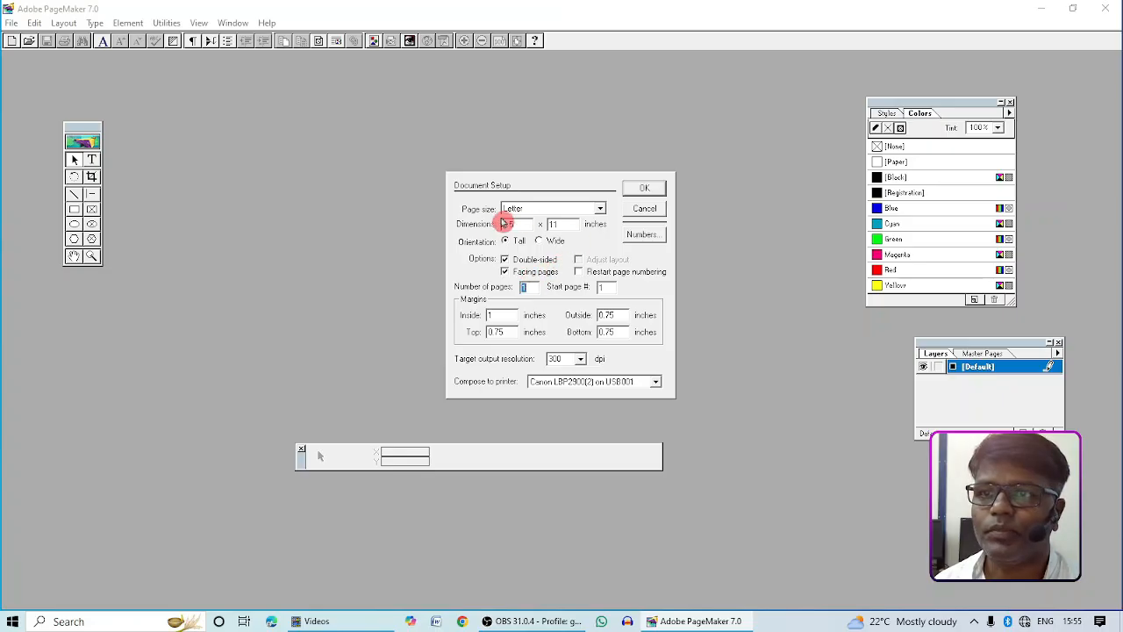
pyautogui.click(600, 209)
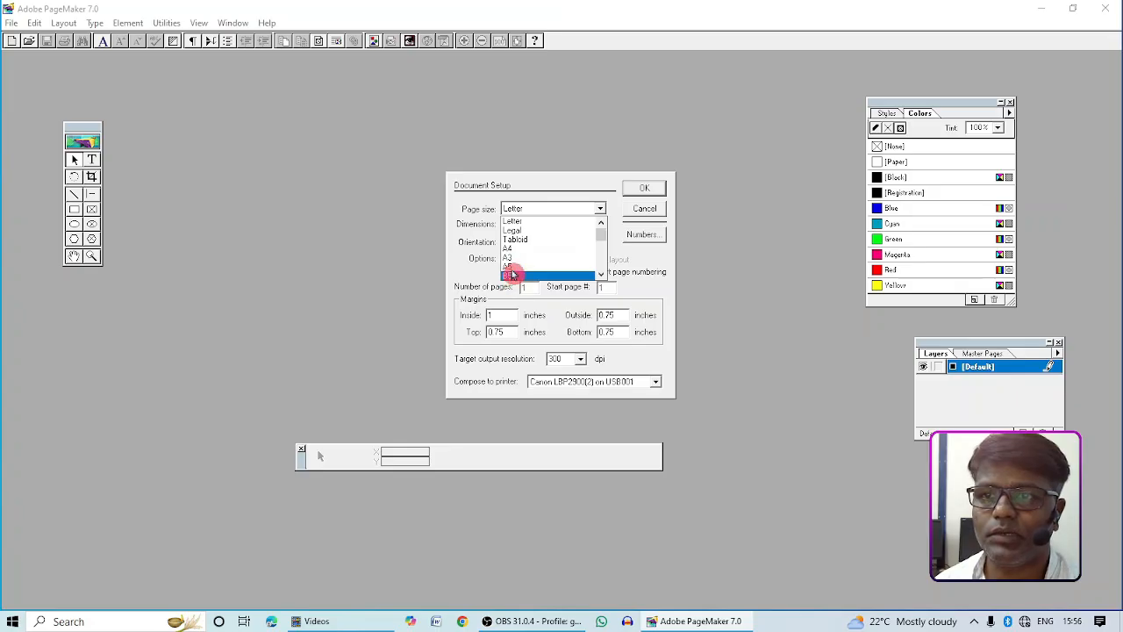
pyautogui.click(511, 253)
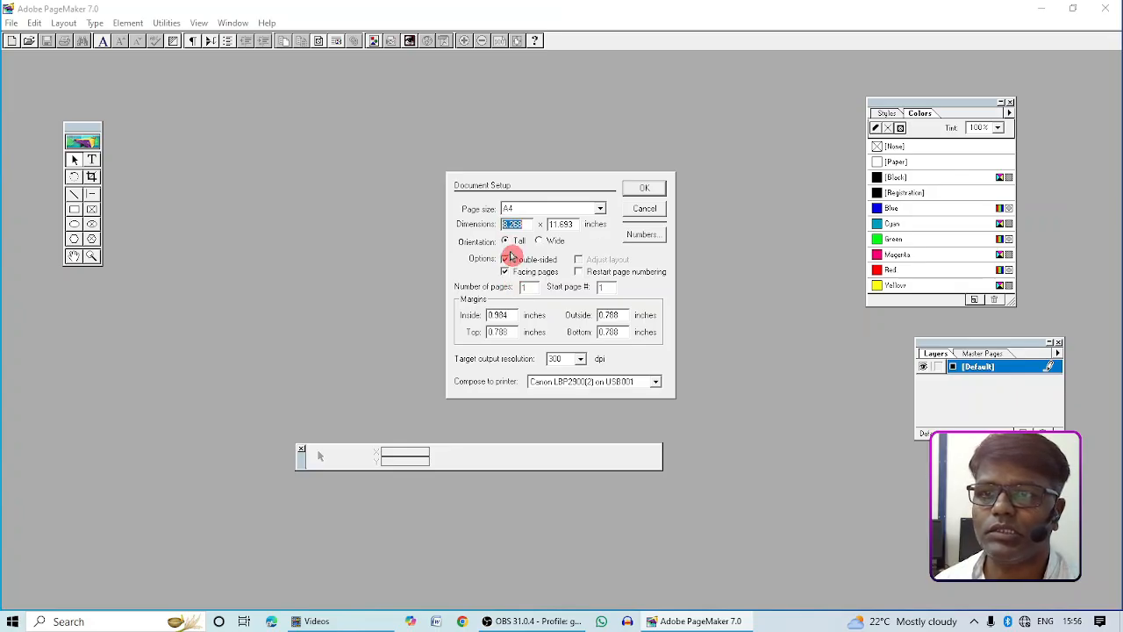
pyautogui.click(535, 215)
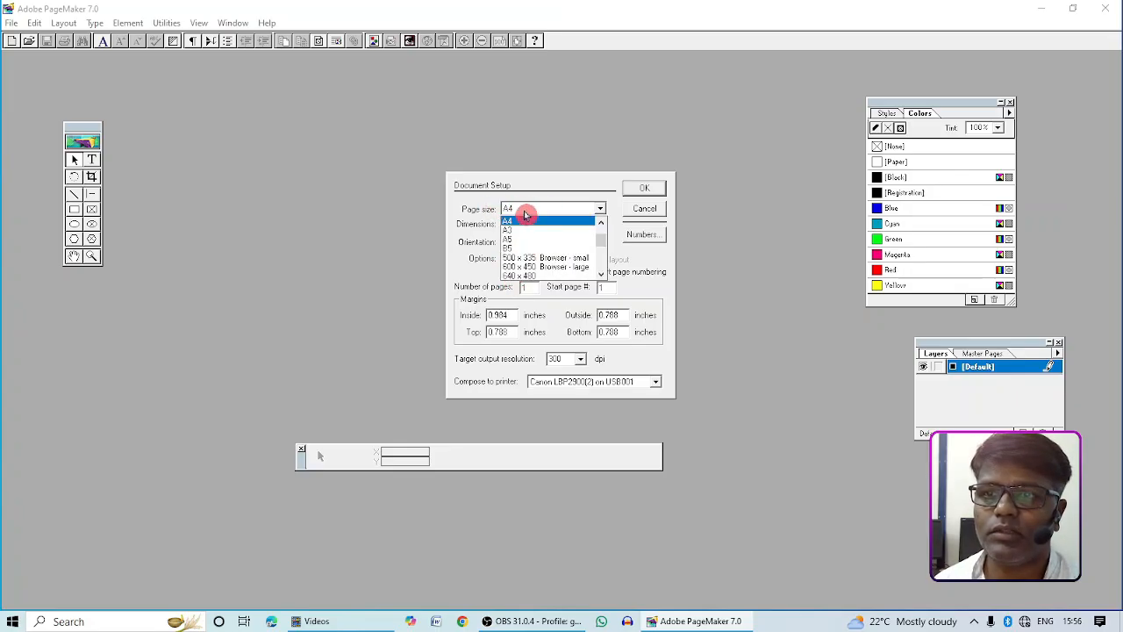
pyautogui.click(516, 230)
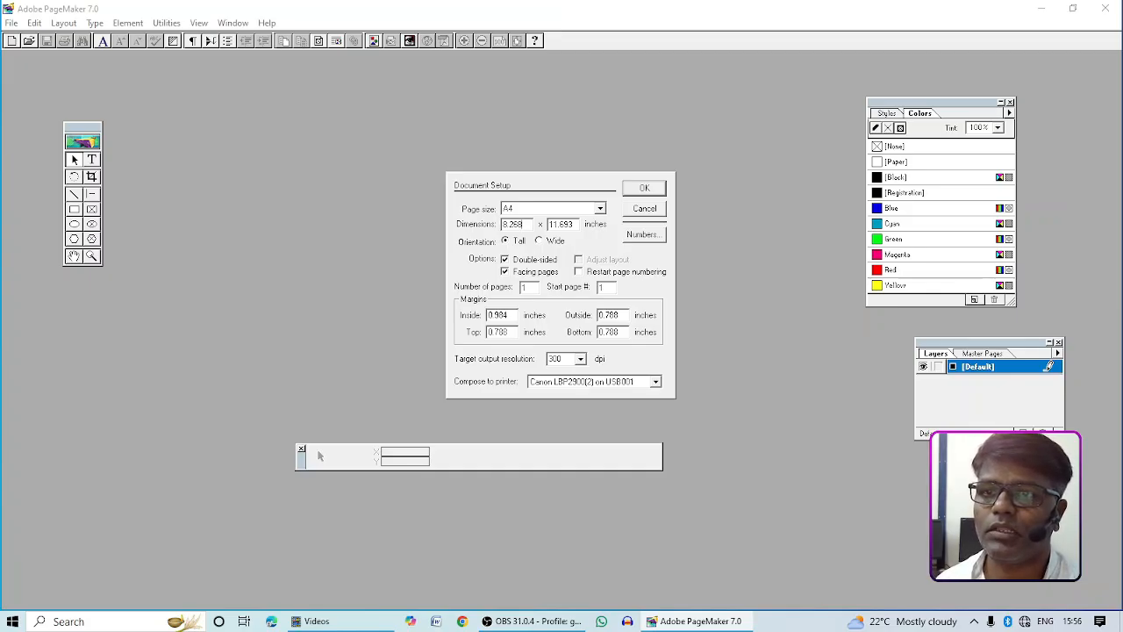
pyautogui.doubleClick(506, 225)
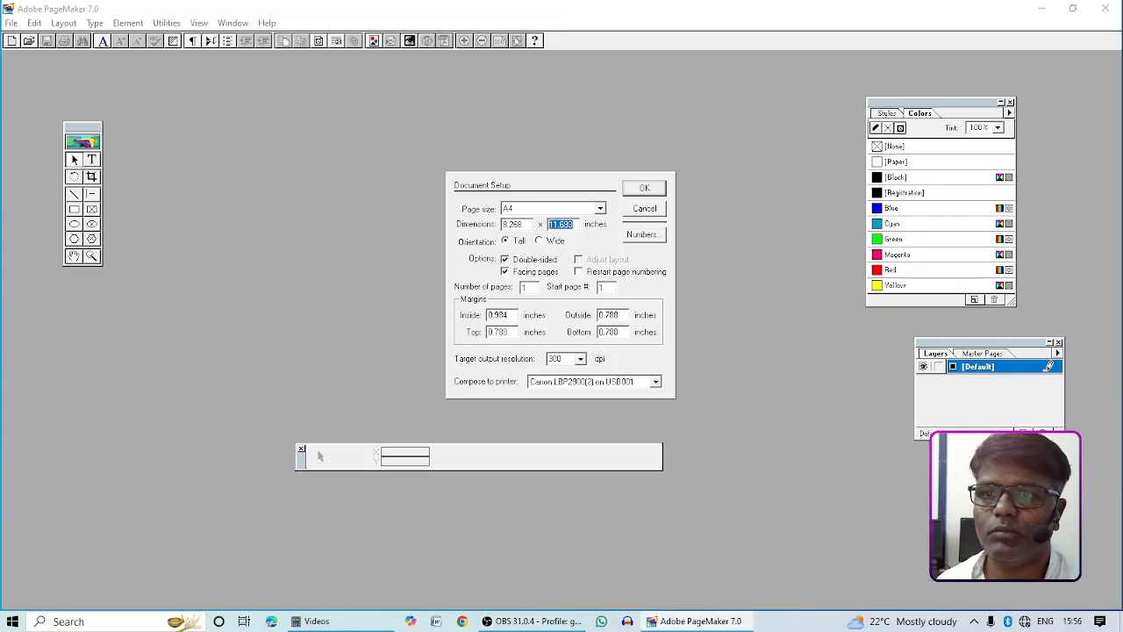
pyautogui.click(504, 260)
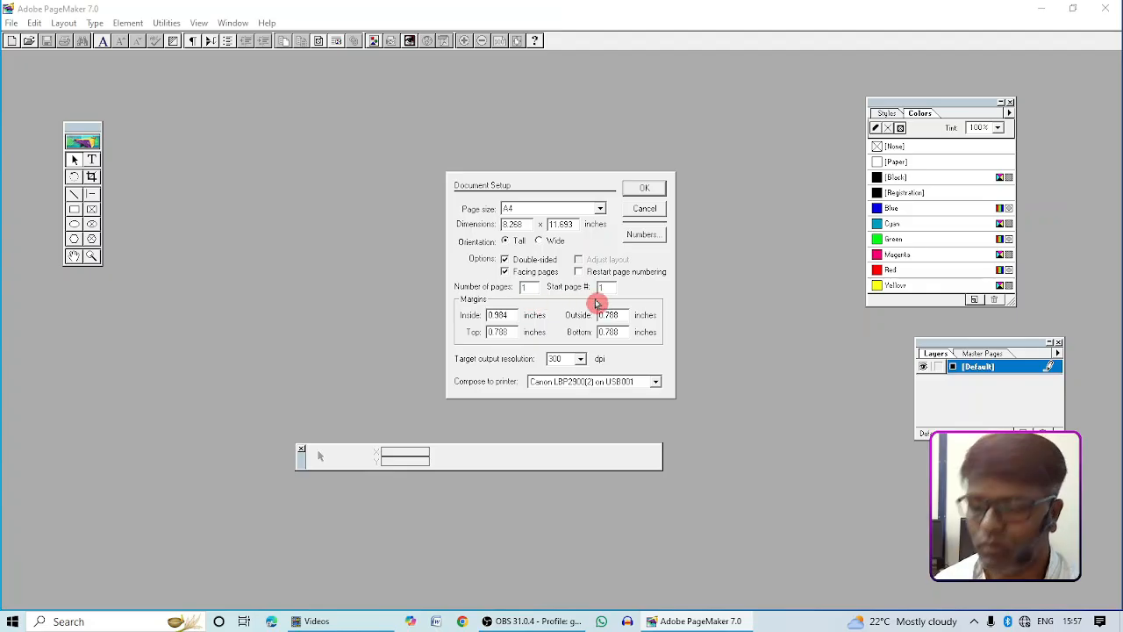
pyautogui.write('0')
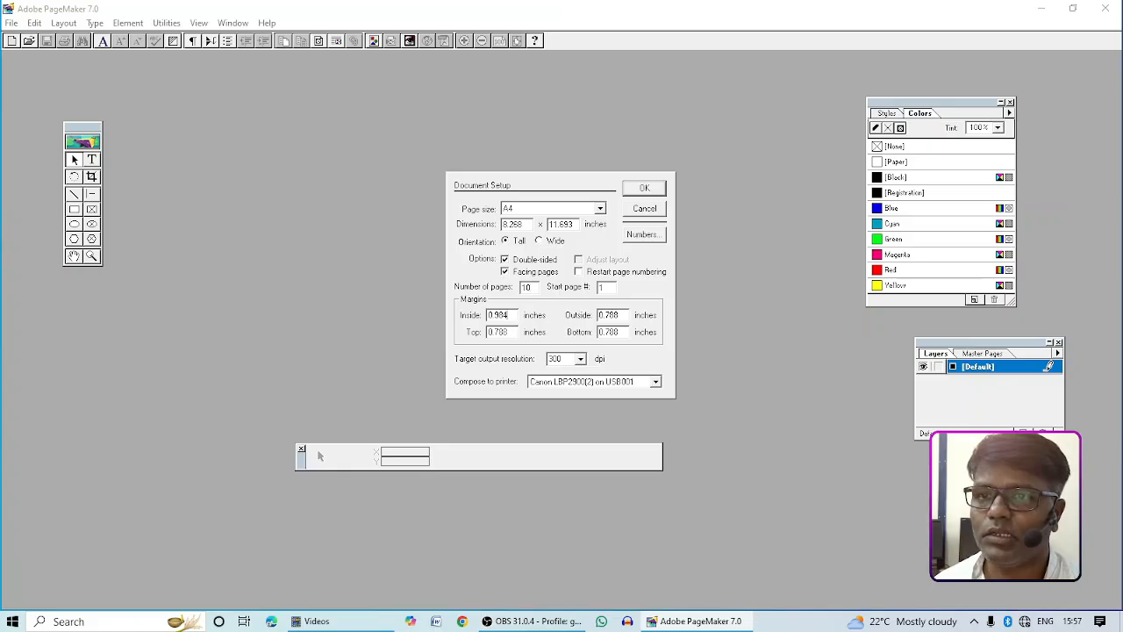
# Set the inside, outside, top and bottom margins to 1 inch each and create the publication.
pyautogui.moveTo(509, 315); pyautogui.dragTo(479, 320)
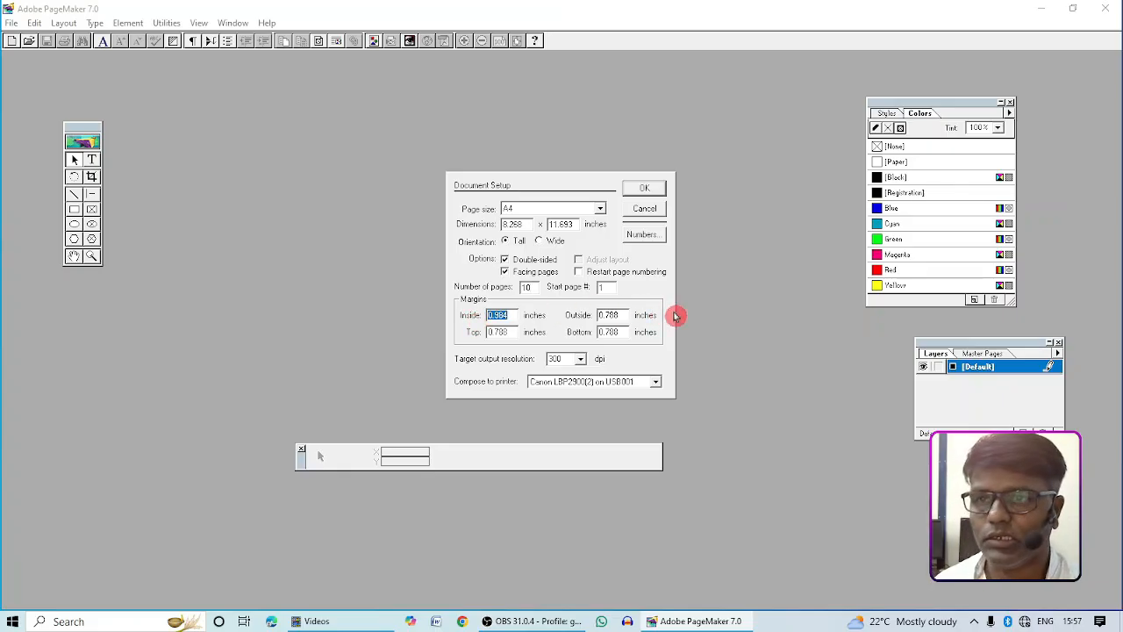
pyautogui.write('1')
pyautogui.click(630, 315)
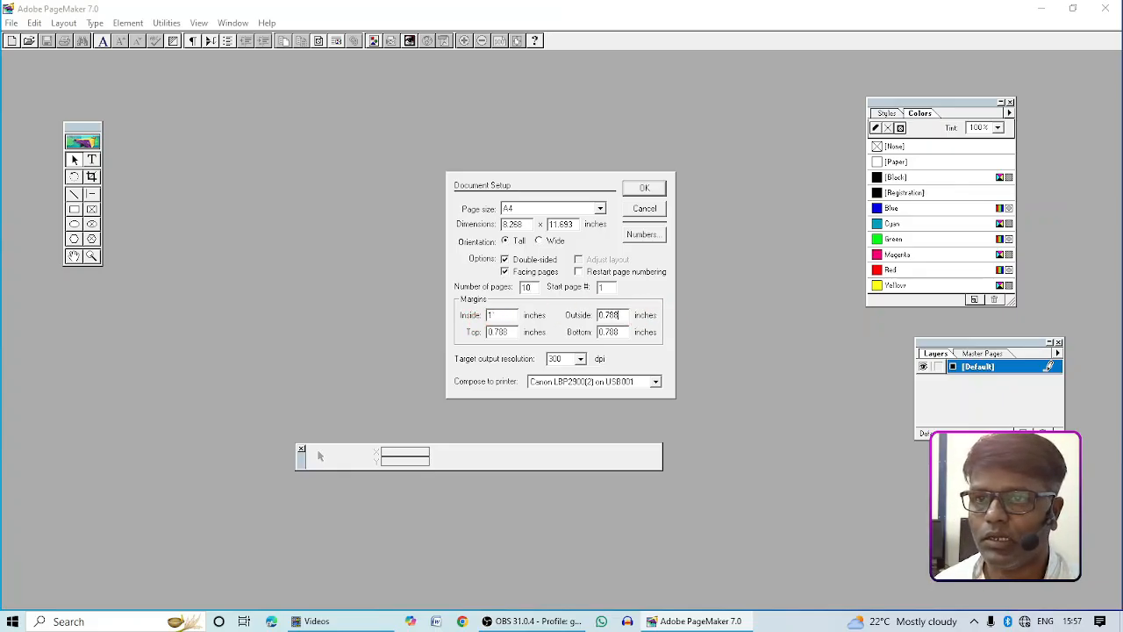
pyautogui.moveTo(619, 315); pyautogui.dragTo(577, 316)
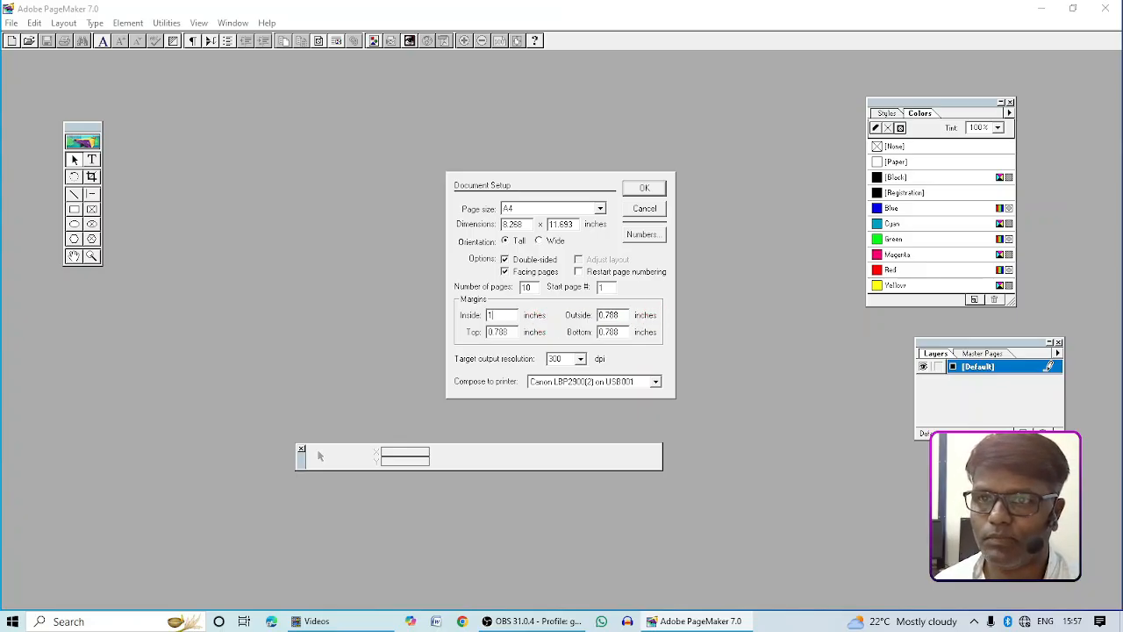
pyautogui.moveTo(625, 315); pyautogui.dragTo(583, 319)
pyautogui.write('1')
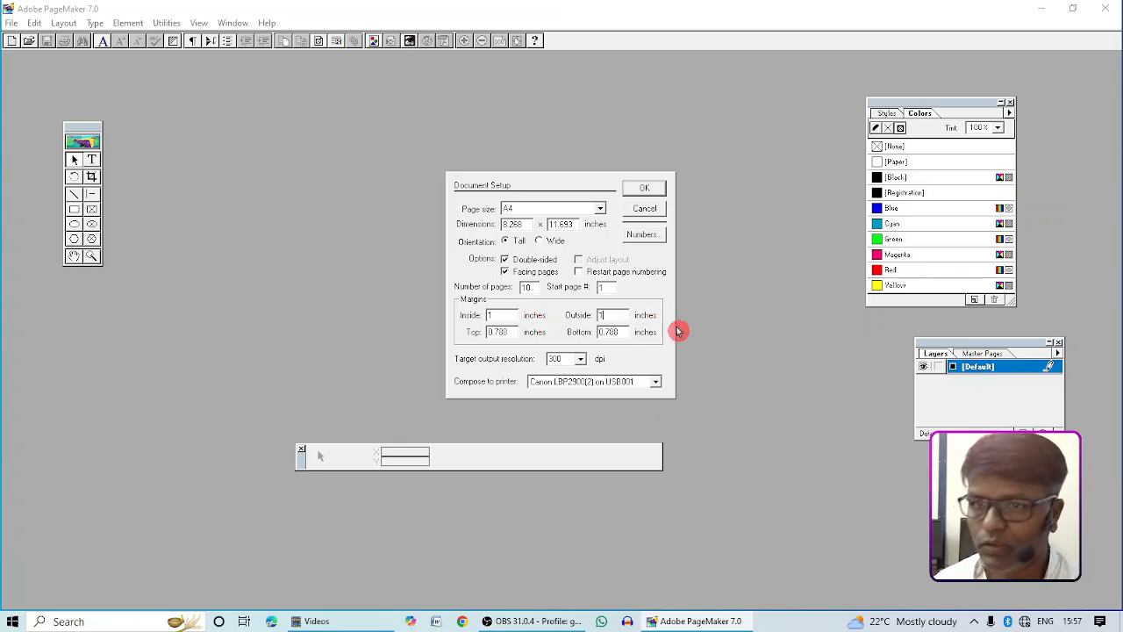
pyautogui.moveTo(509, 333); pyautogui.dragTo(493, 337)
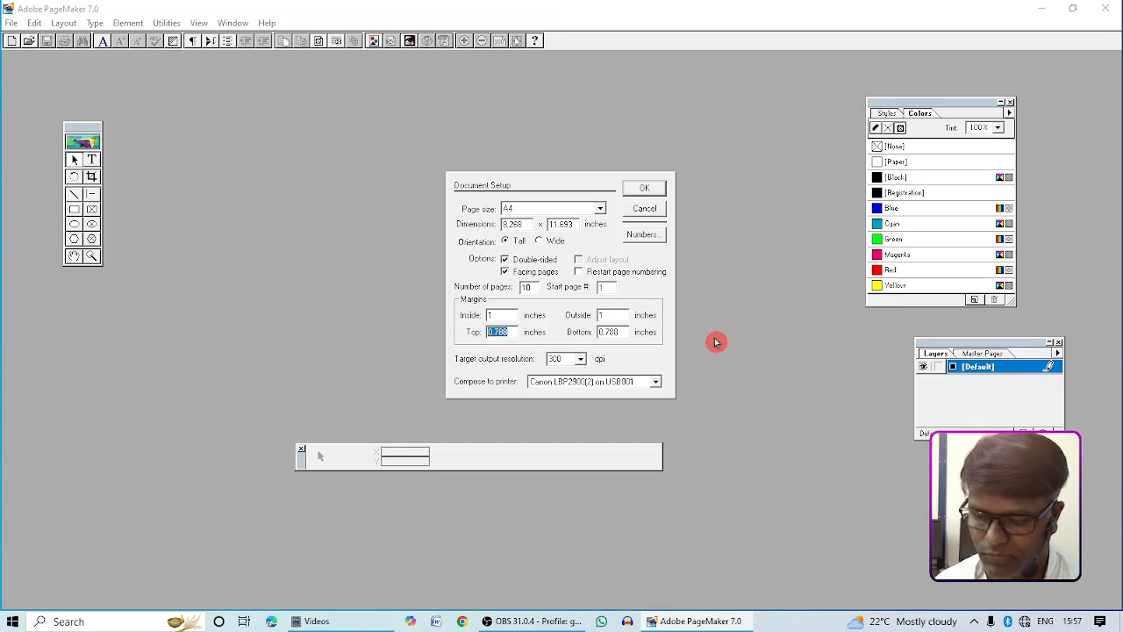
pyautogui.write('1')
pyautogui.doubleClick(609, 332)
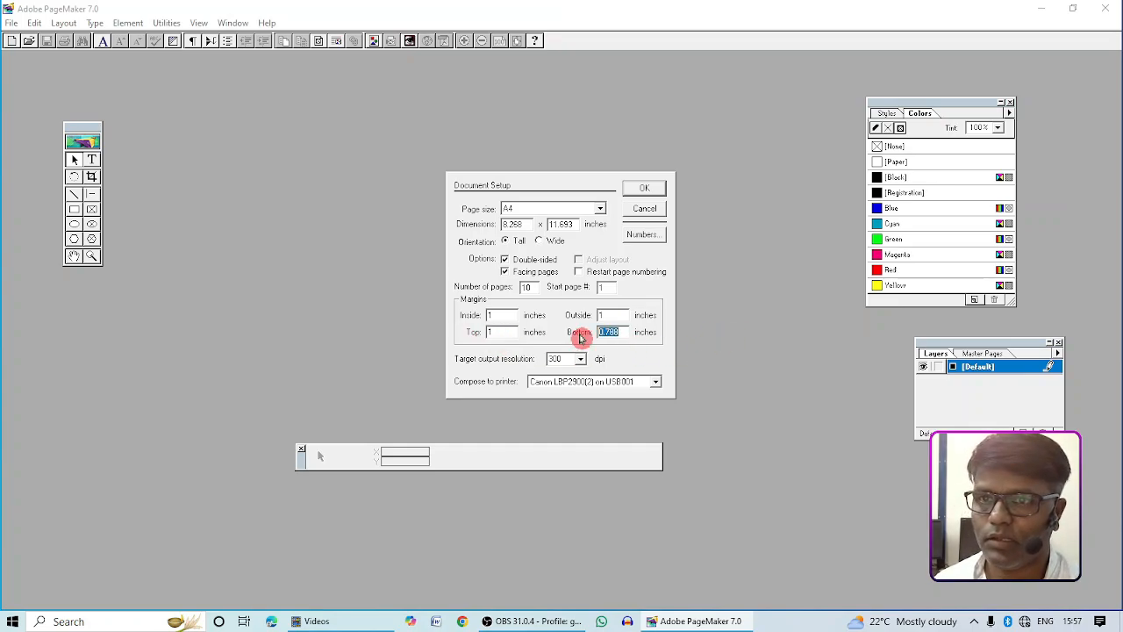
pyautogui.write('1')
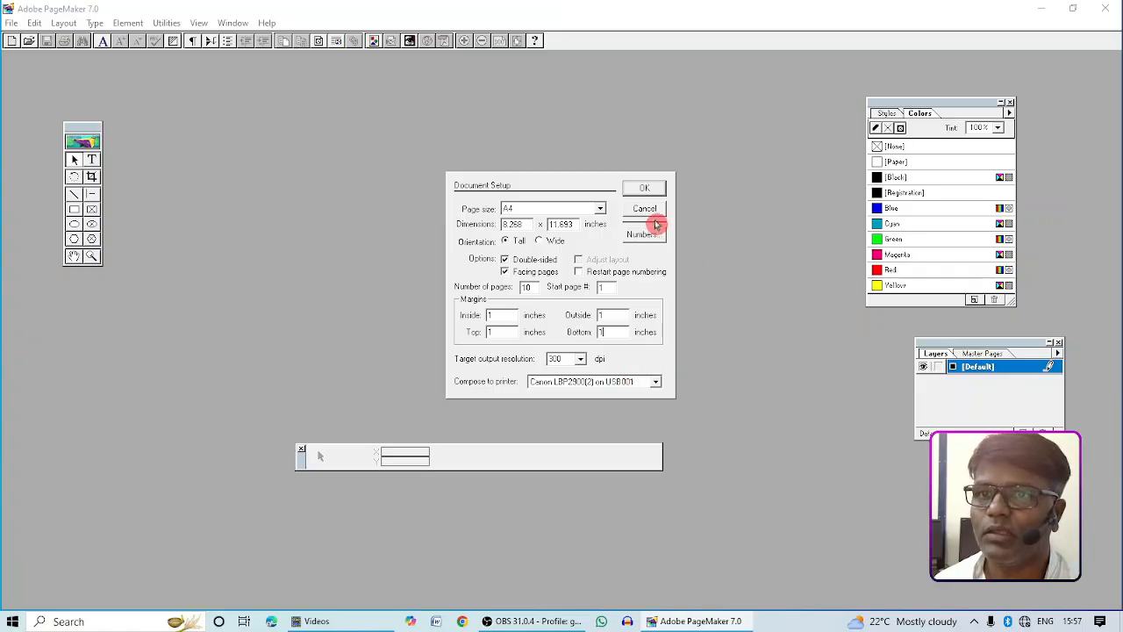
pyautogui.click(645, 188)
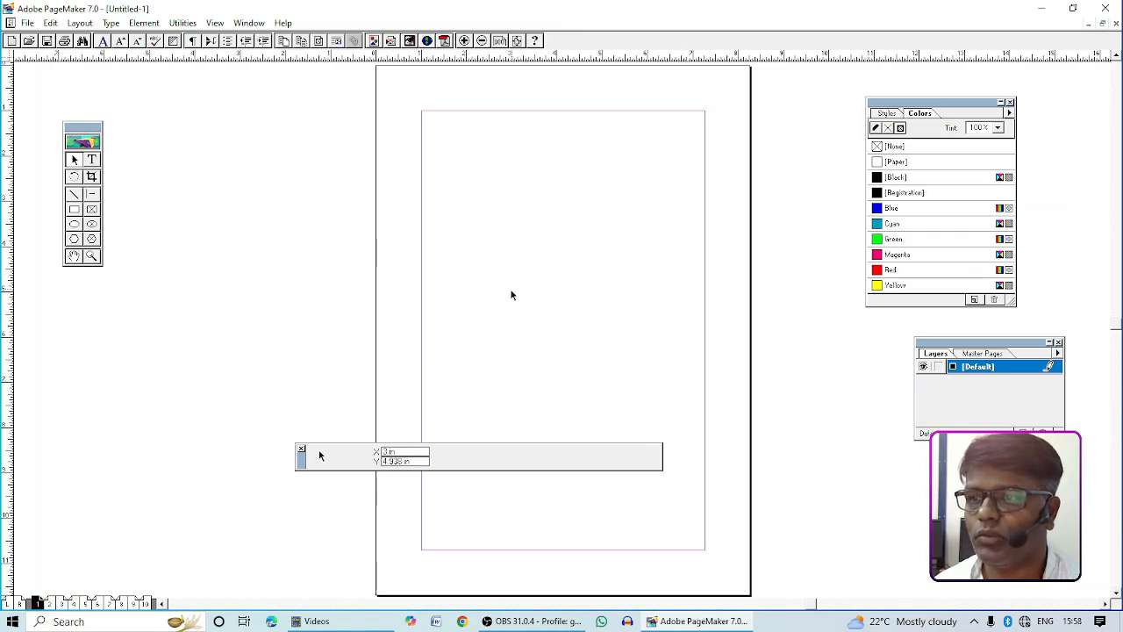
# Page through the facing-page spreads up to page 10 and compare the layout of single pages 1 and 10.
pyautogui.click(53, 605)
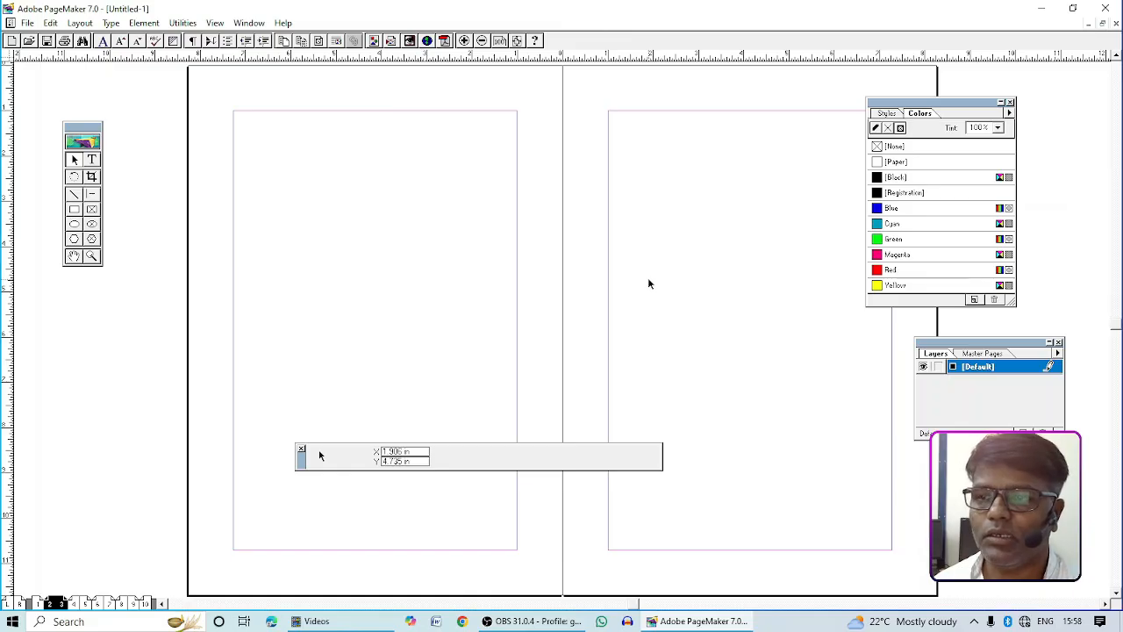
pyautogui.click(91, 604)
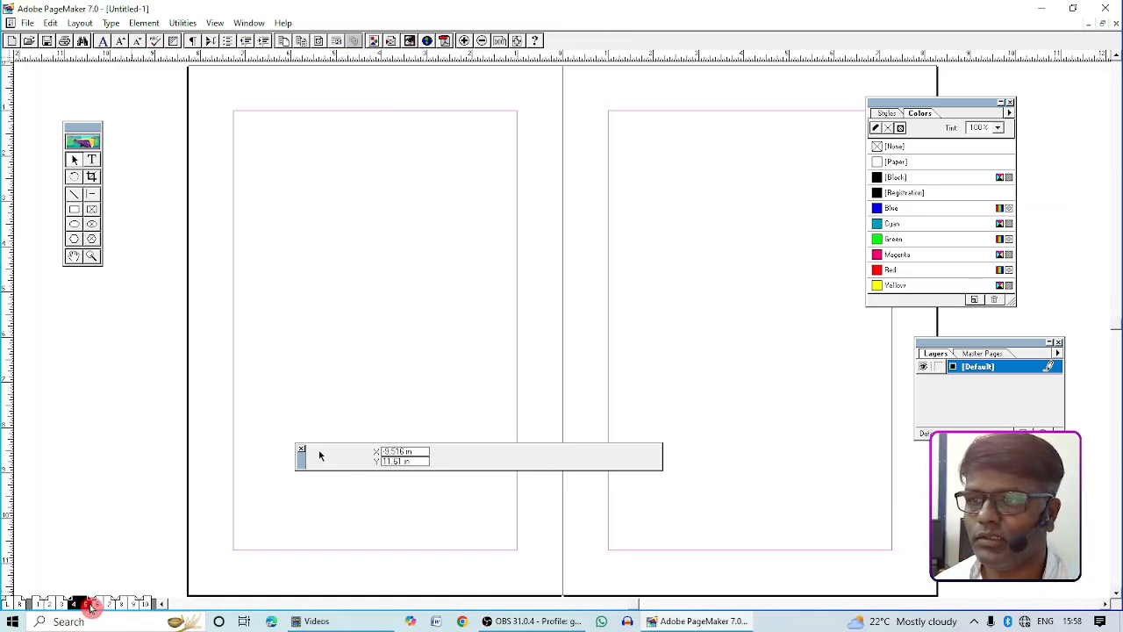
pyautogui.click(109, 605)
pyautogui.click(132, 604)
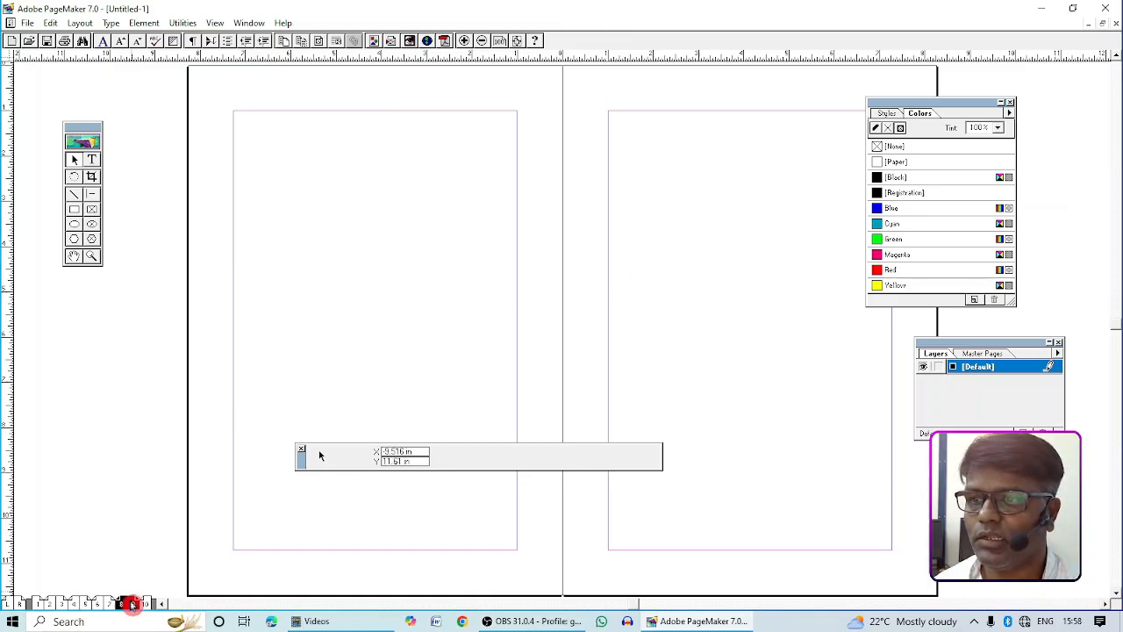
pyautogui.click(145, 604)
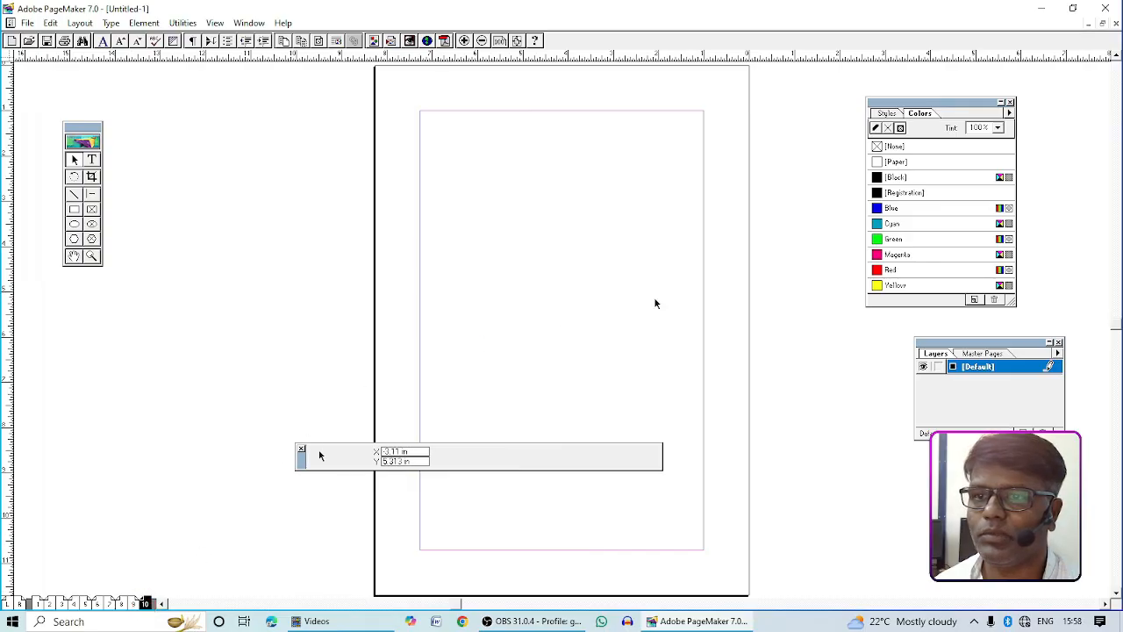
pyautogui.click(40, 605)
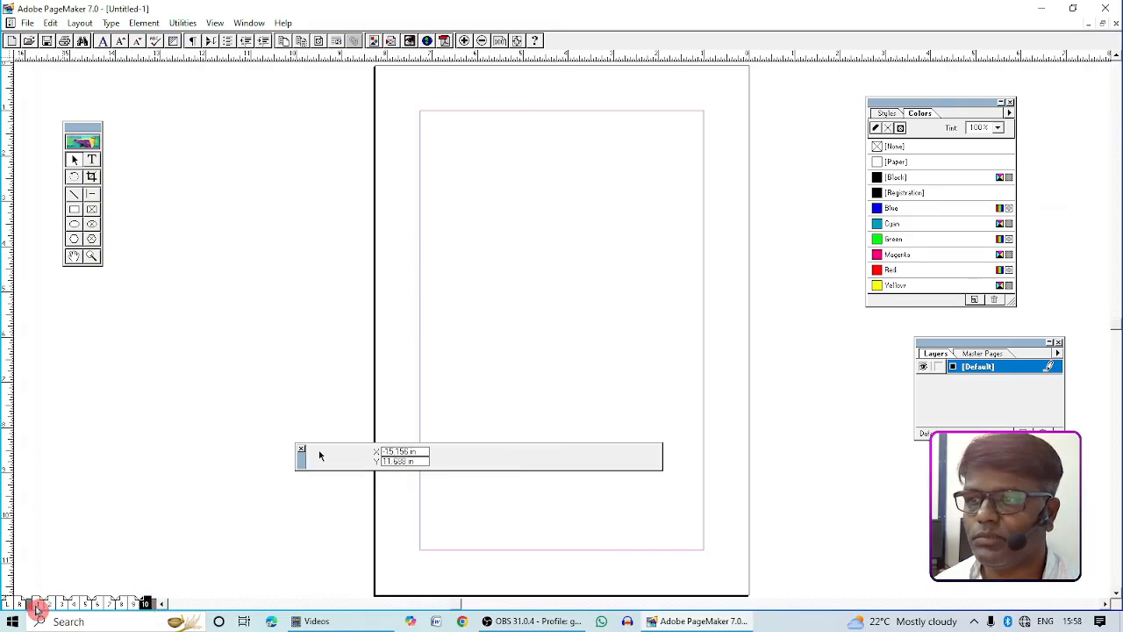
pyautogui.click(146, 604)
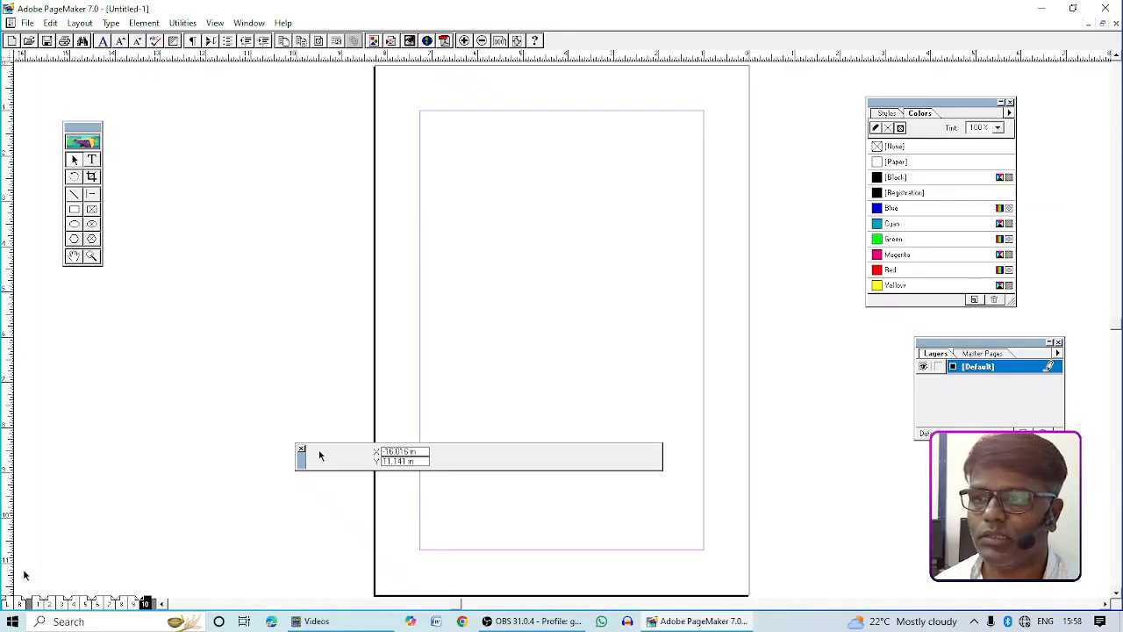
pyautogui.click(38, 604)
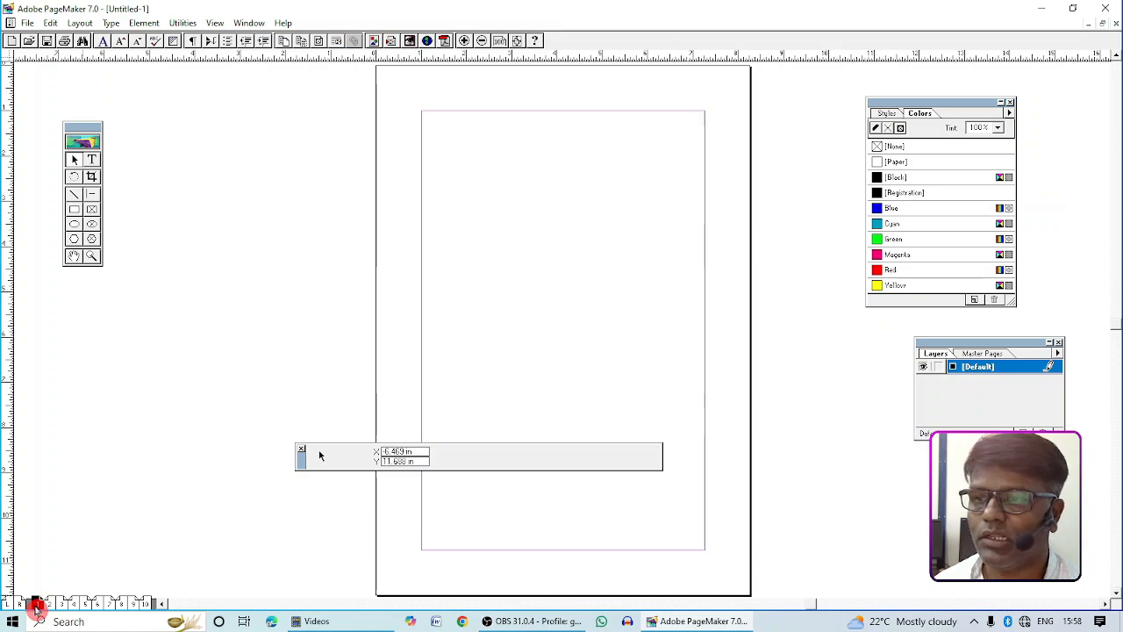
pyautogui.click(147, 604)
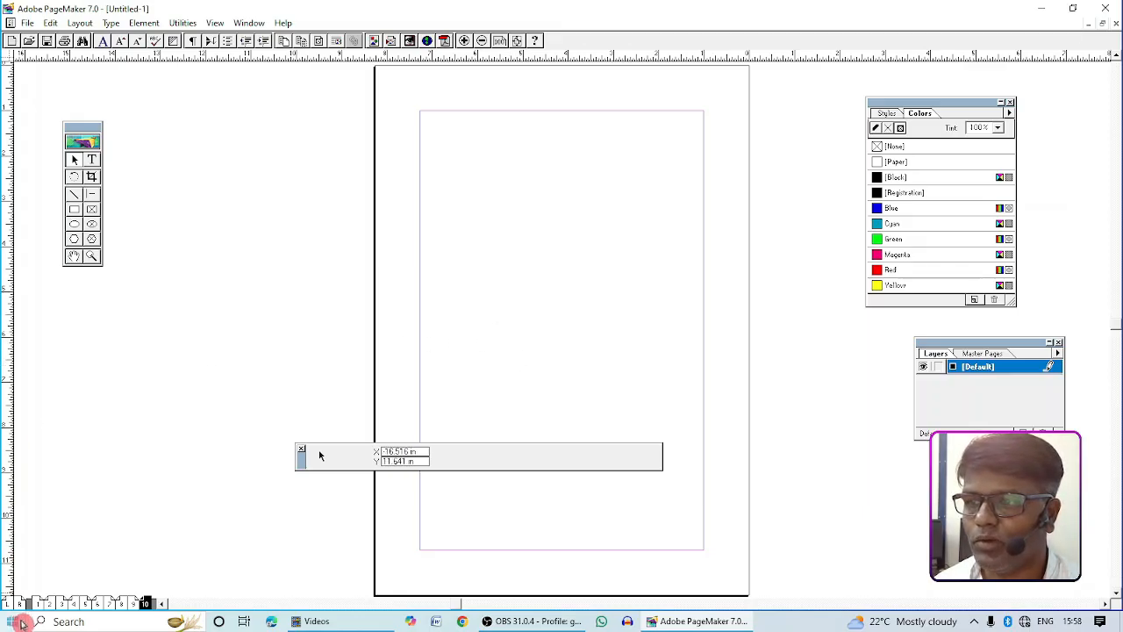
# Review the spreads for pages 2–3, 4–5 and 8–9, and return to pages 2–3.
pyautogui.click(54, 605)
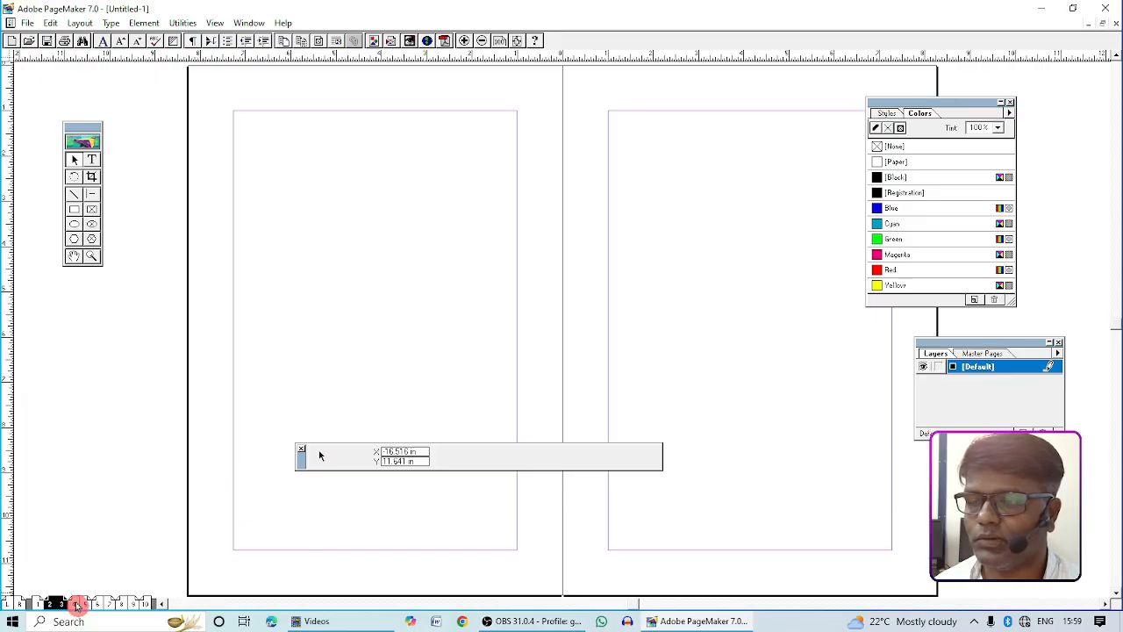
pyautogui.click(77, 605)
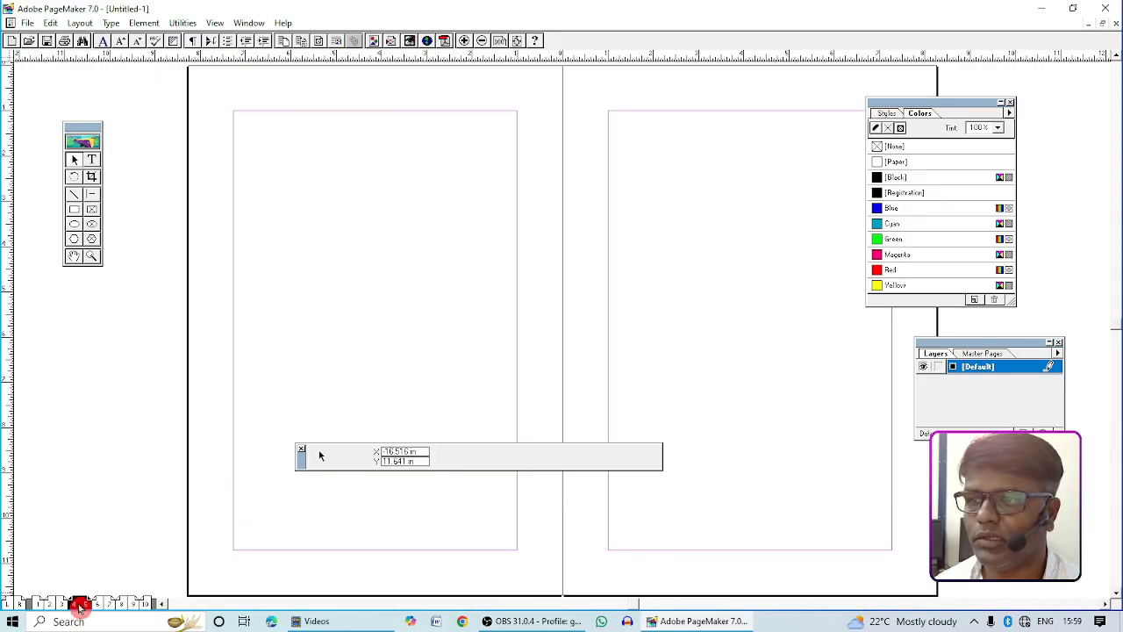
pyautogui.click(127, 605)
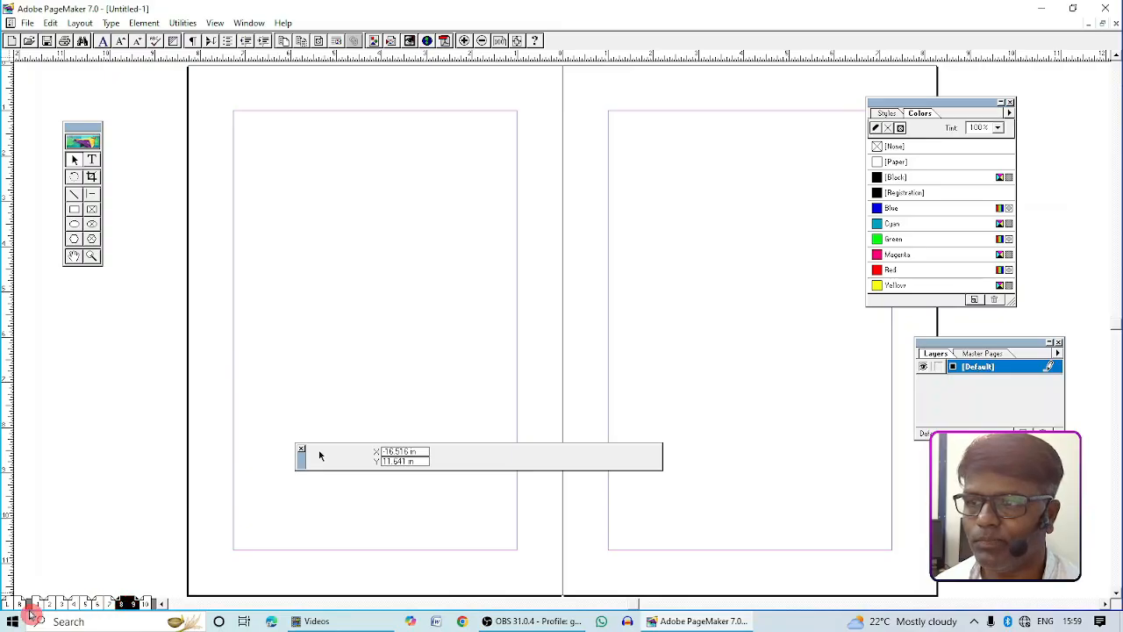
pyautogui.click(52, 604)
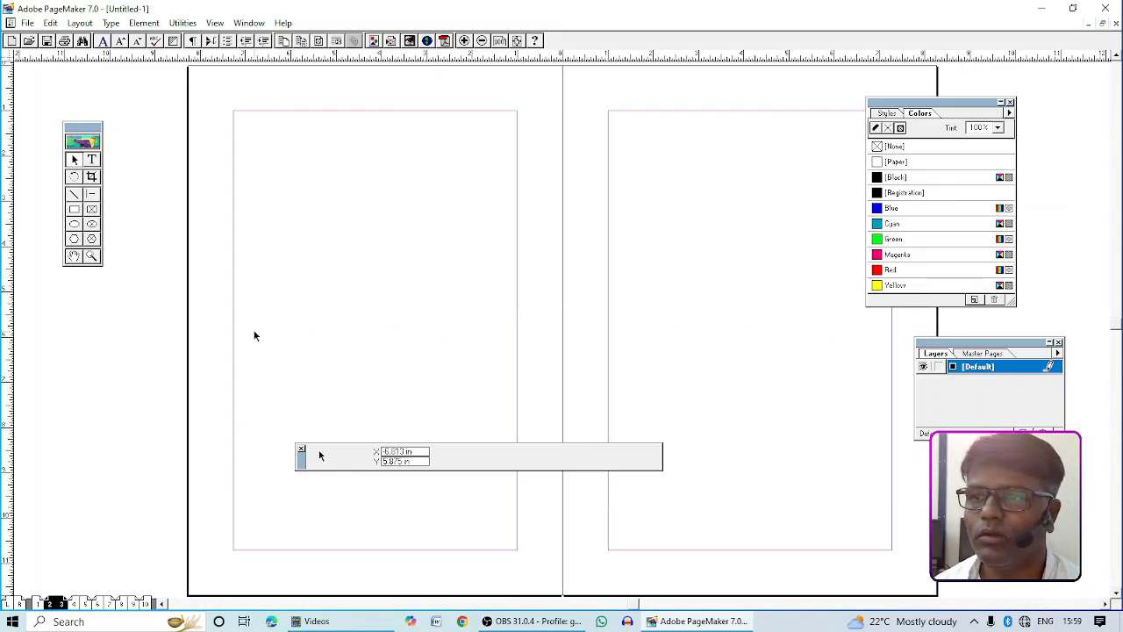
pyautogui.moveTo(953, 356)
pyautogui.mouseDown()
pyautogui.moveTo(920, 348)
pyautogui.moveTo(963, 348)
pyautogui.mouseUp()
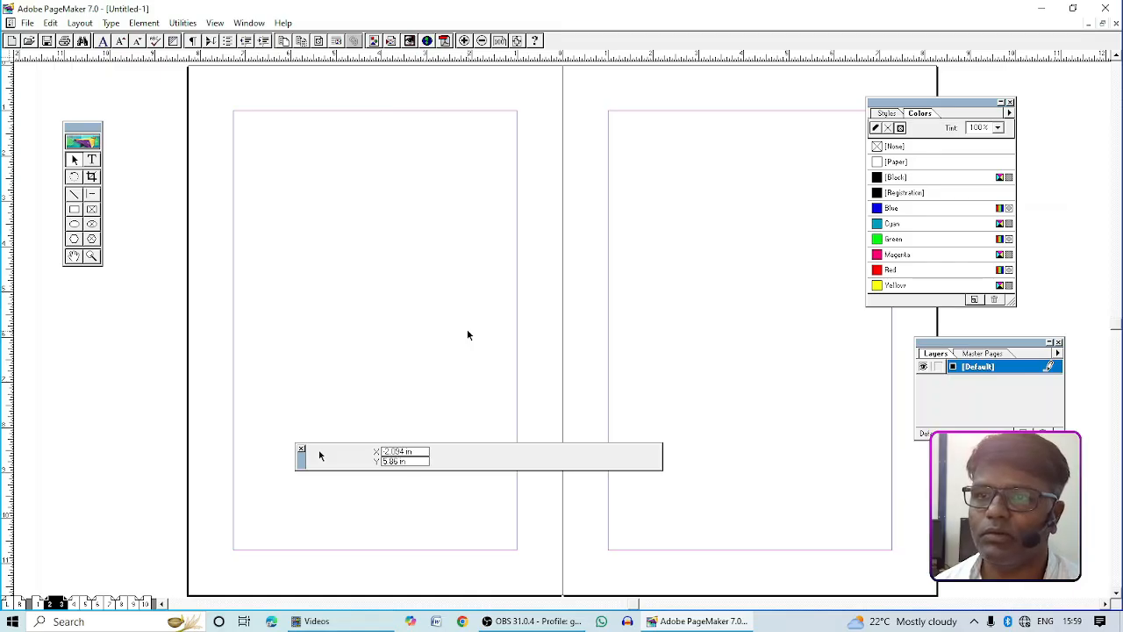
# Turn off double-sided pages in the document setup and apply the change.
pyautogui.click(28, 24)
pyautogui.moveTo(27, 26); pyautogui.dragTo(73, 241)
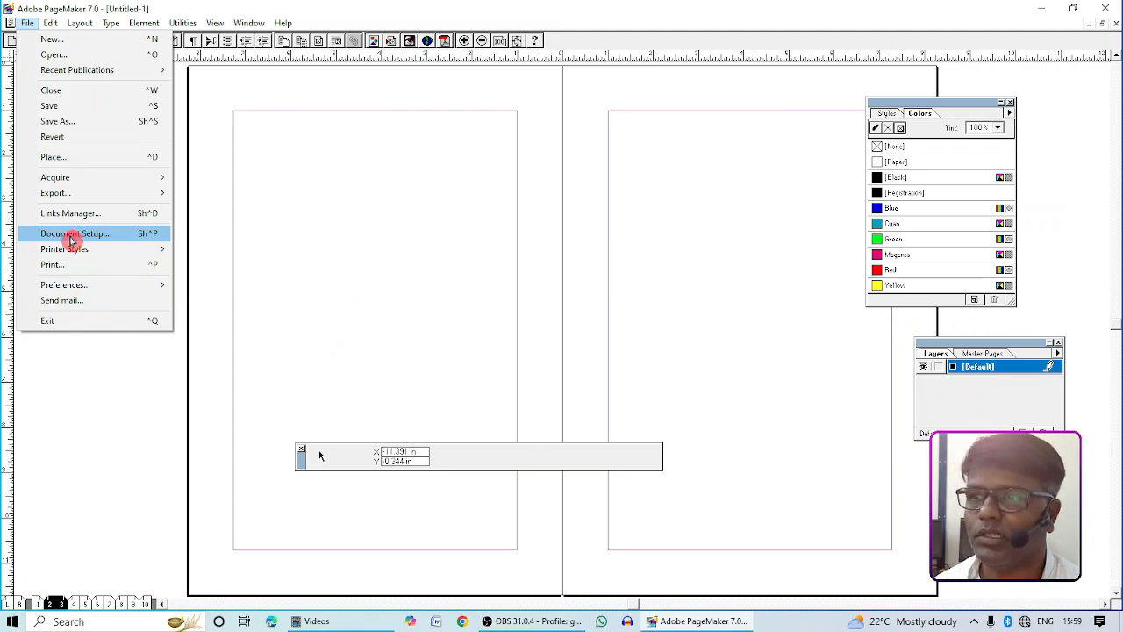
pyautogui.moveTo(73, 240); pyautogui.dragTo(73, 240)
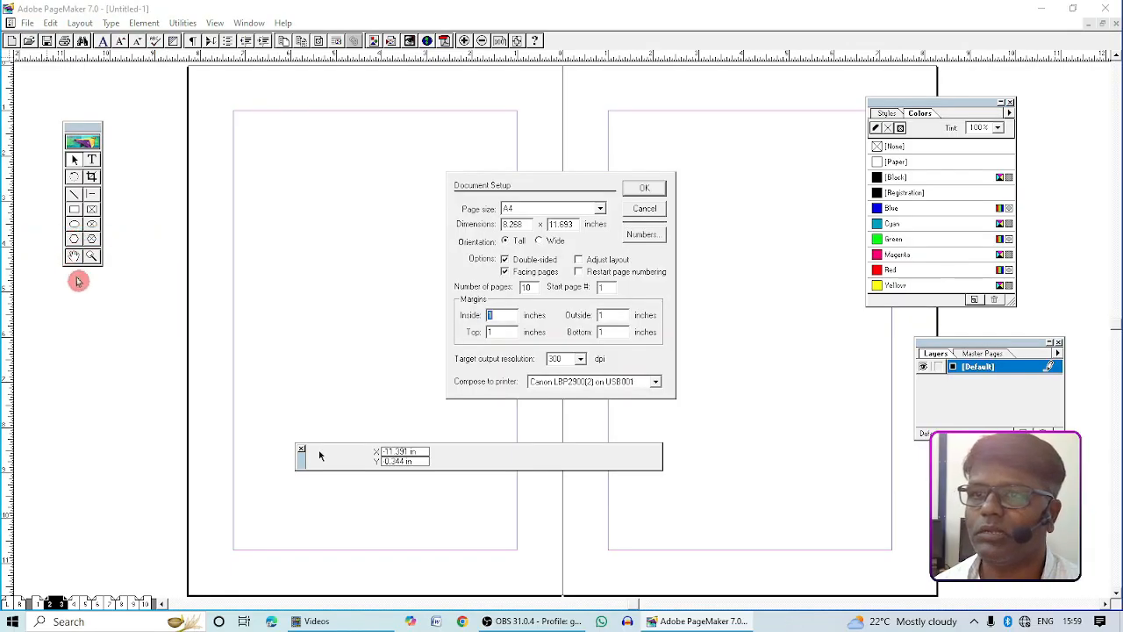
pyautogui.click(505, 259)
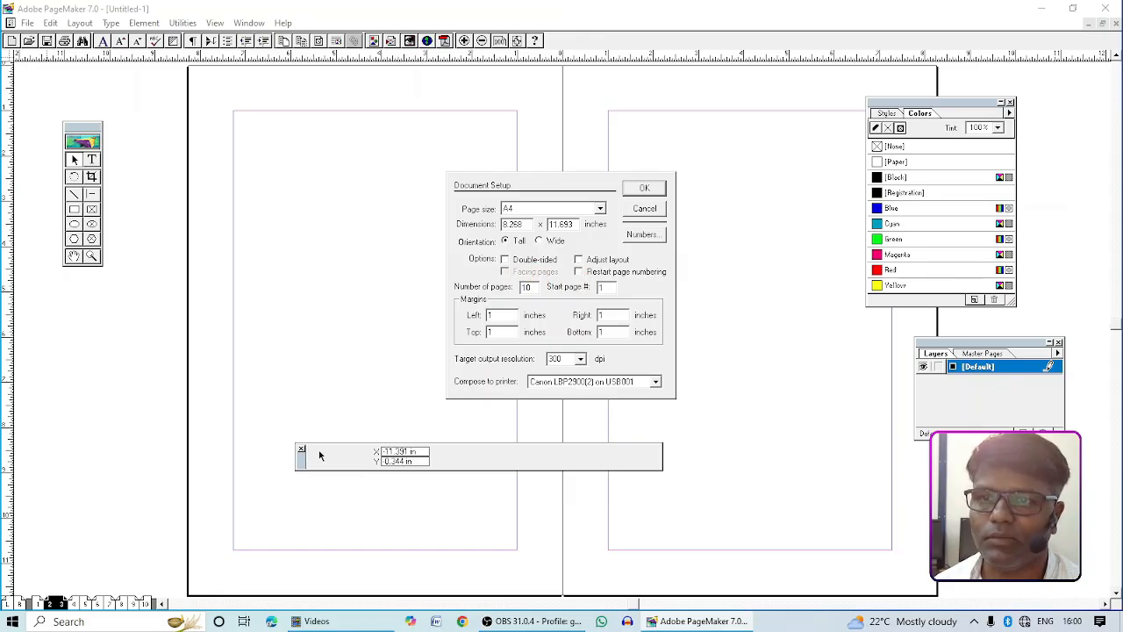
pyautogui.click(644, 187)
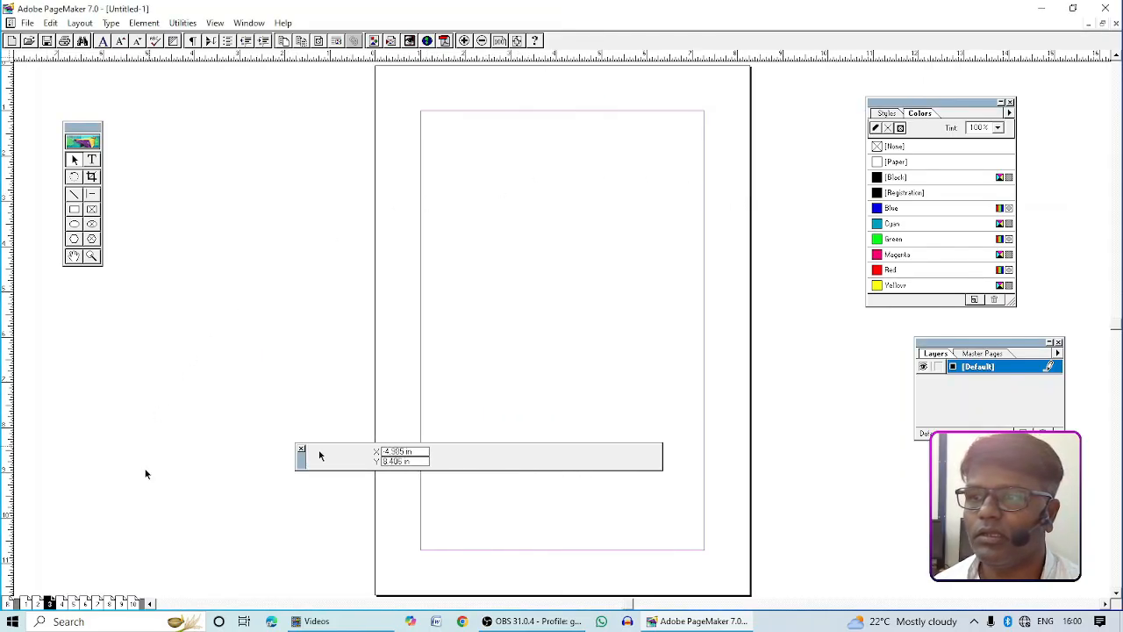
# Page through the publication to check how the single pages are laid out, and return to page 1.
pyautogui.click(63, 606)
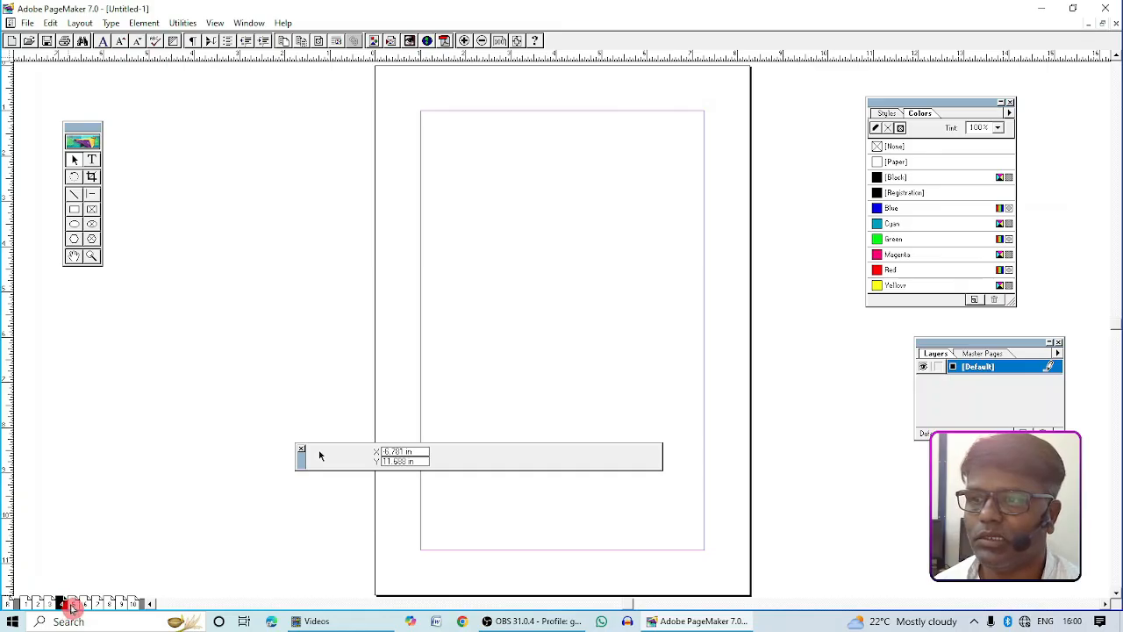
pyautogui.click(73, 606)
pyautogui.click(86, 605)
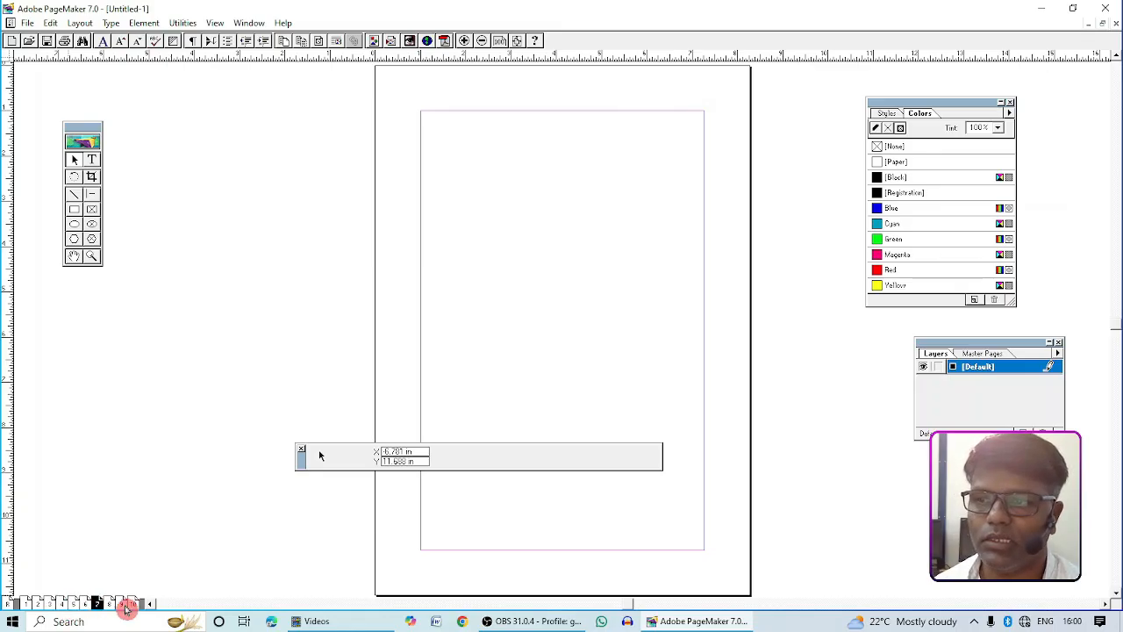
pyautogui.click(29, 605)
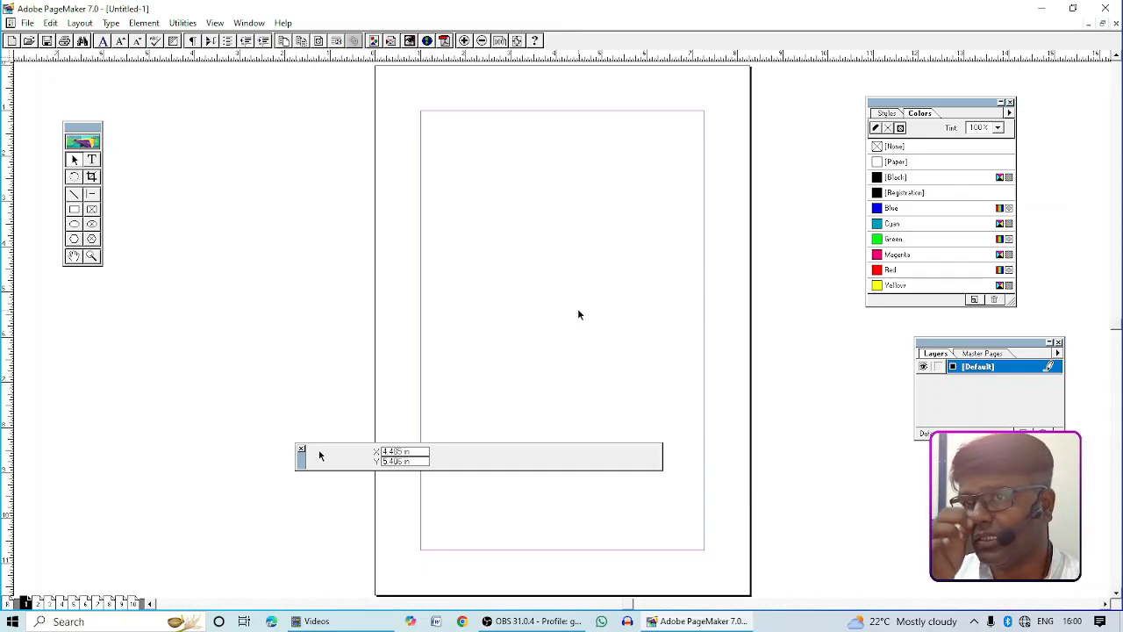
pyautogui.click(87, 603)
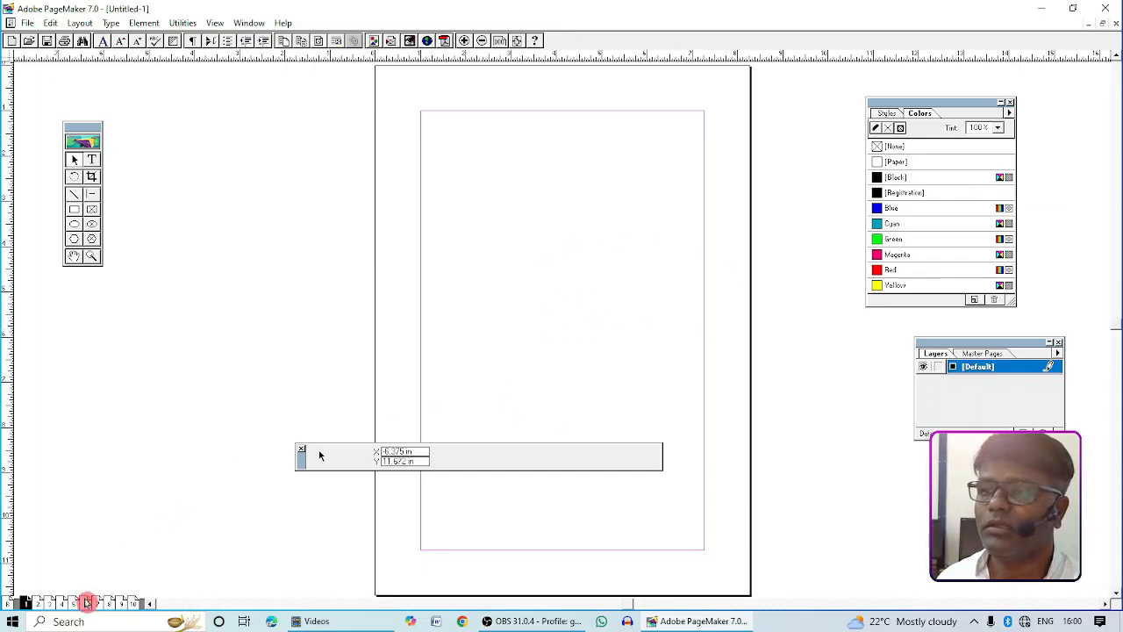
pyautogui.click(62, 604)
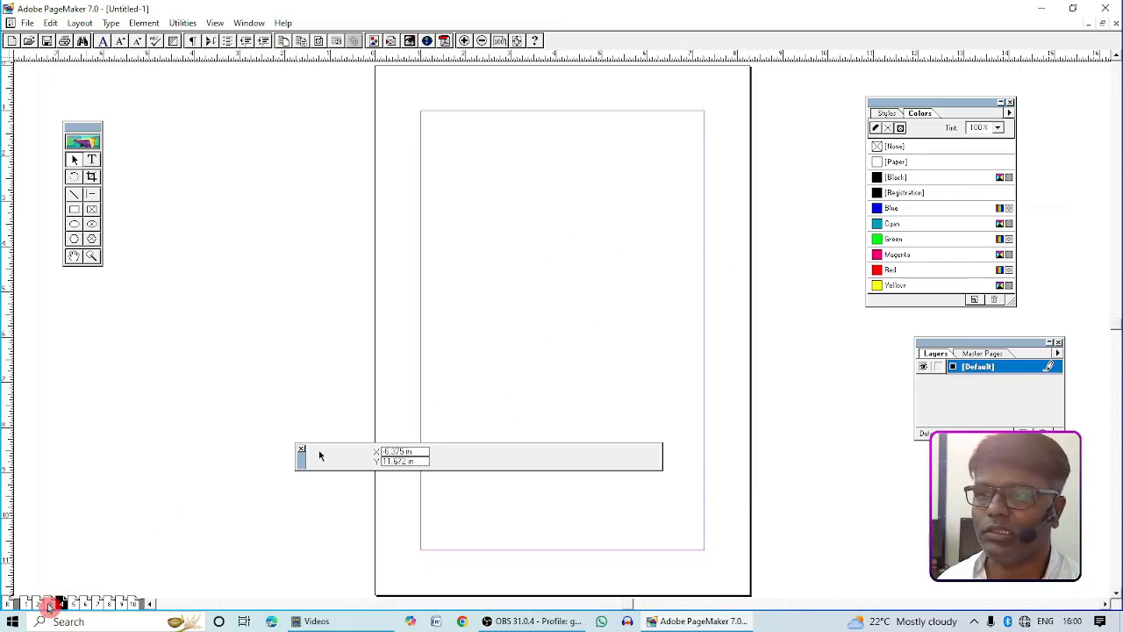
pyautogui.click(26, 603)
pyautogui.click(557, 454)
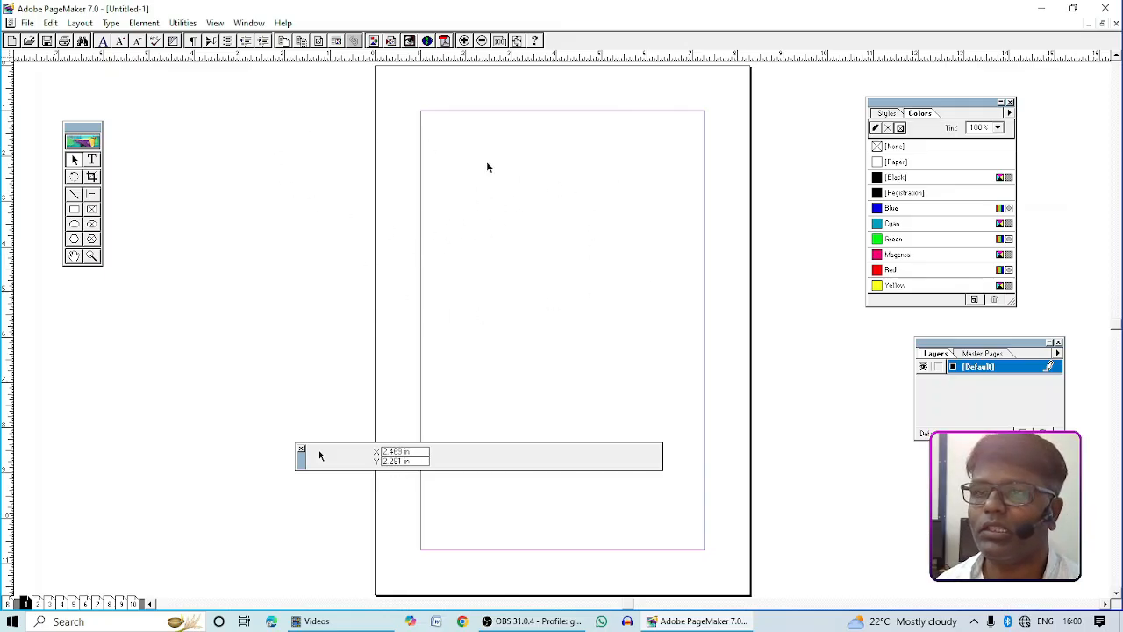
# Add a text block at the top of page 1 reading "GANAKALOKA", "INSTITUTE OF COMPUTER EDUCATION" and "MUDDEBIHAL" on three lines.
pyautogui.click(91, 160)
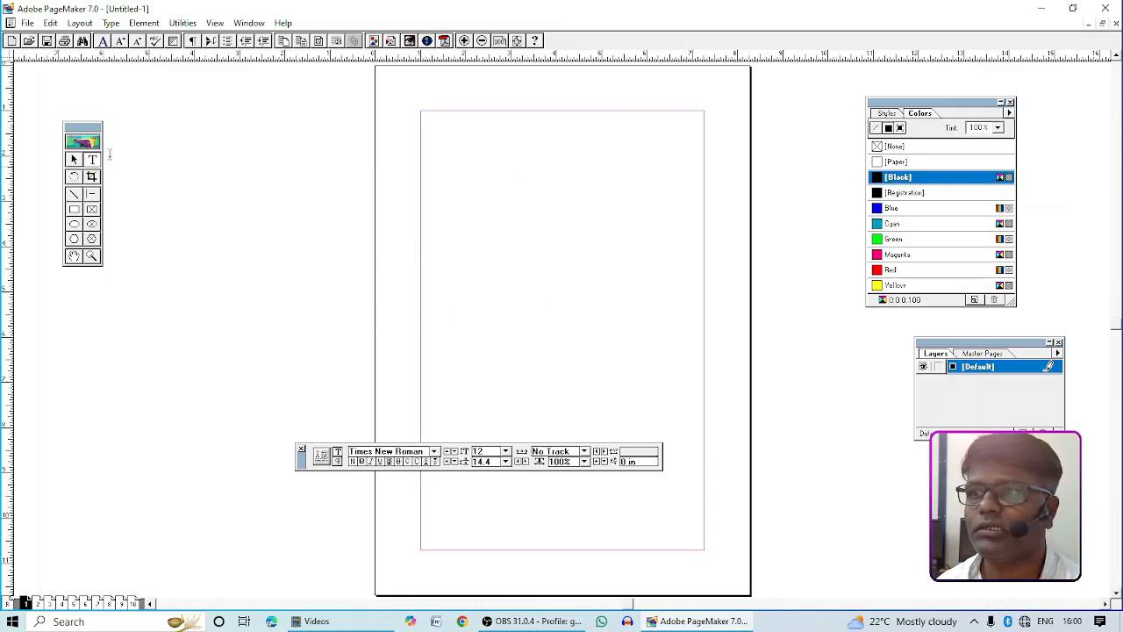
pyautogui.moveTo(424, 124); pyautogui.dragTo(679, 167)
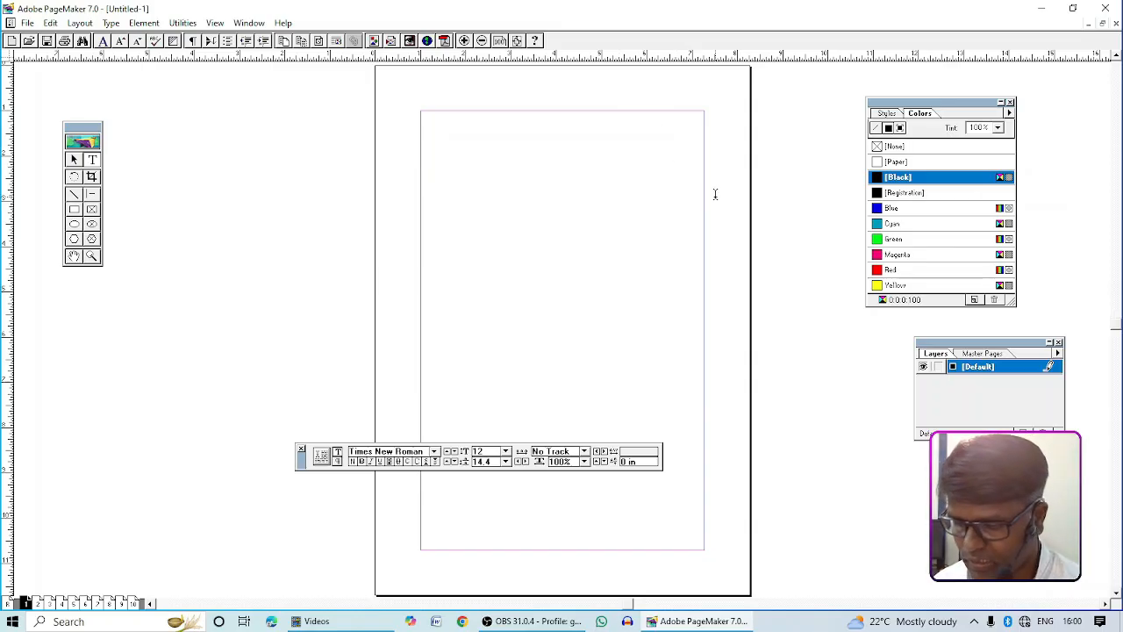
pyautogui.write('GANAKALOKA ')
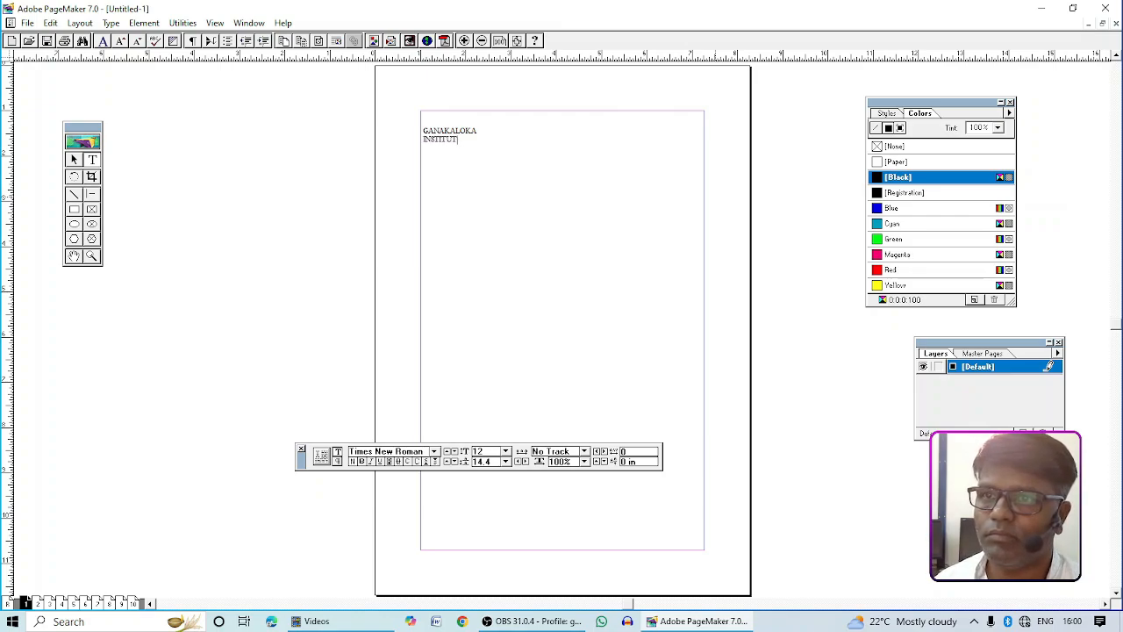
pyautogui.write('INSTITUTE OF COMPUT')
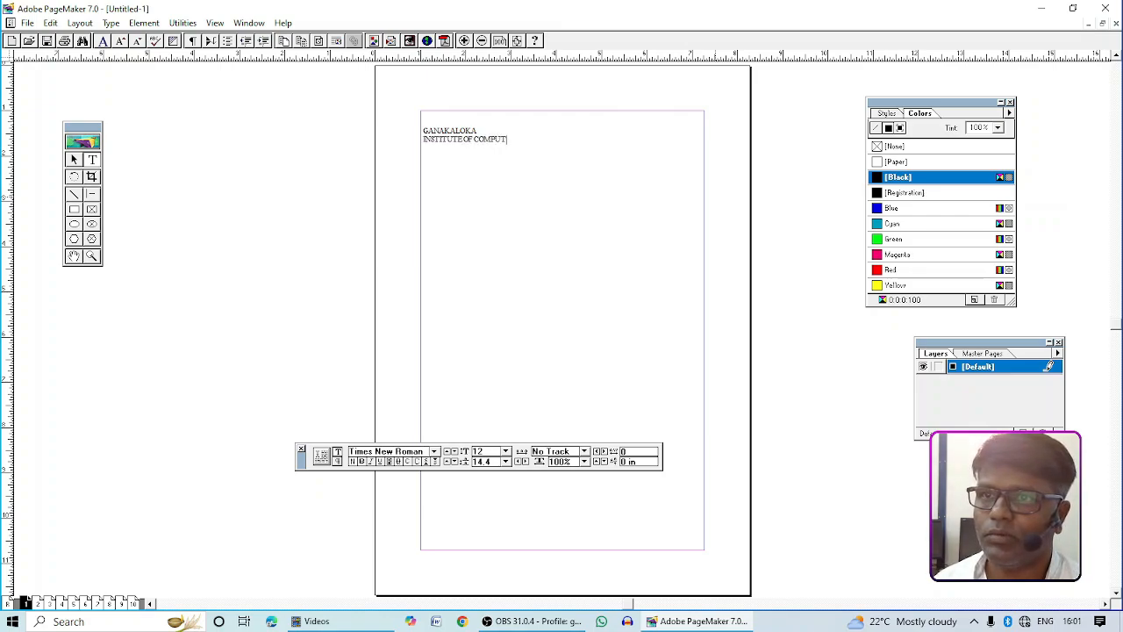
pyautogui.write('ER EDUCATION')
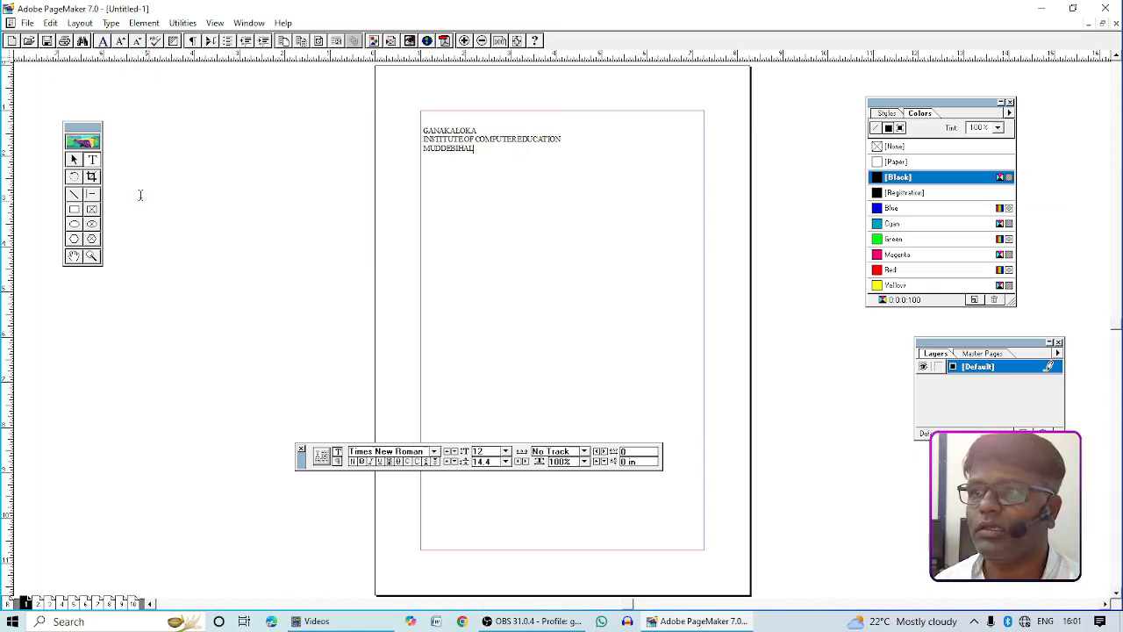
pyautogui.click(74, 159)
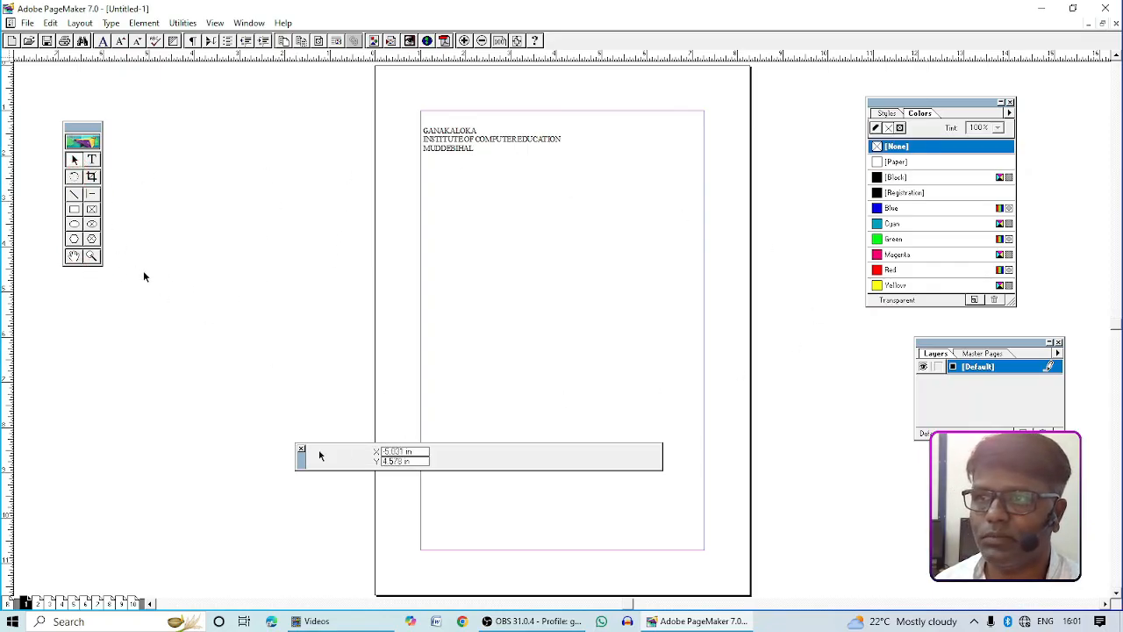
# Draw a circle about 2.25 in wide and 2.22 in high below the text with the Ellipse tool.
pyautogui.click(74, 225)
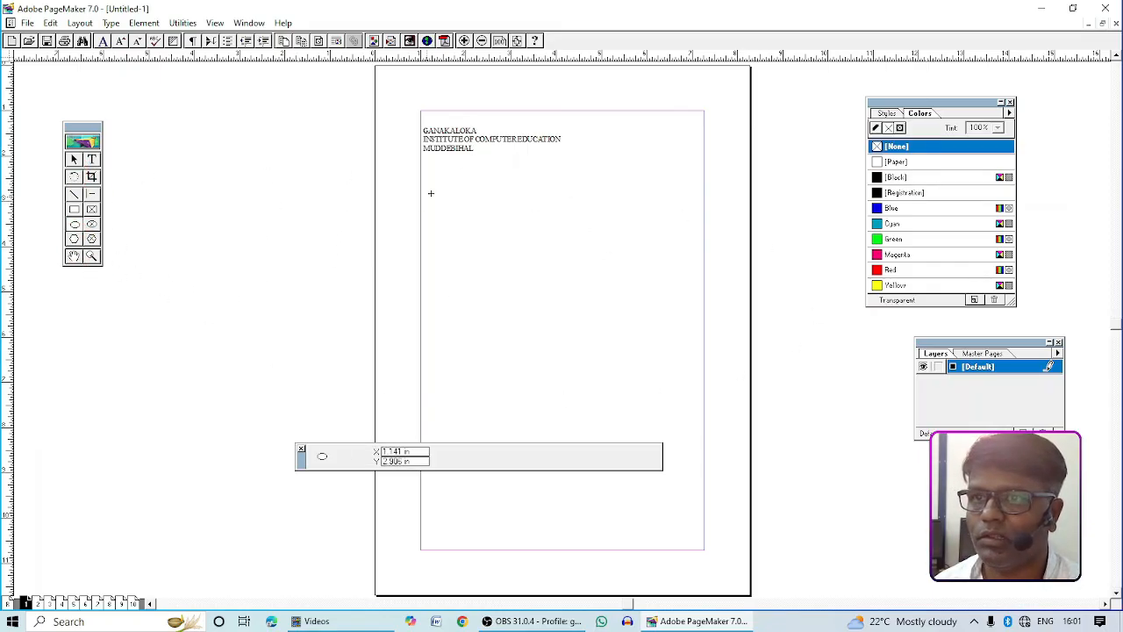
pyautogui.moveTo(458, 195); pyautogui.dragTo(560, 295)
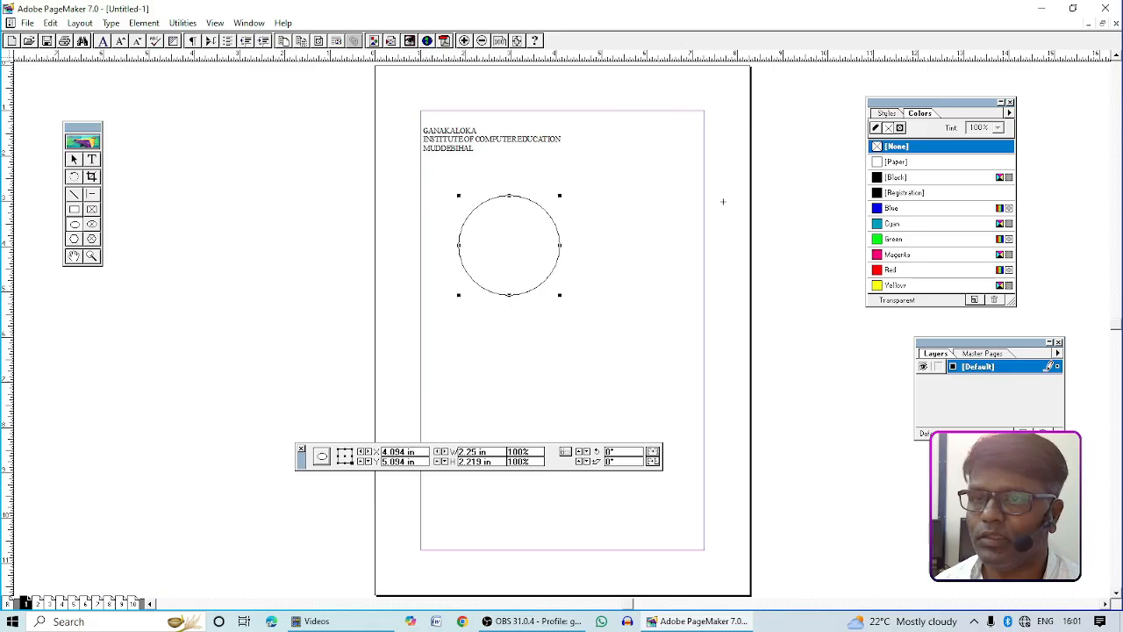
pyautogui.click(75, 161)
pyautogui.hotkey('ctrl', 'z')
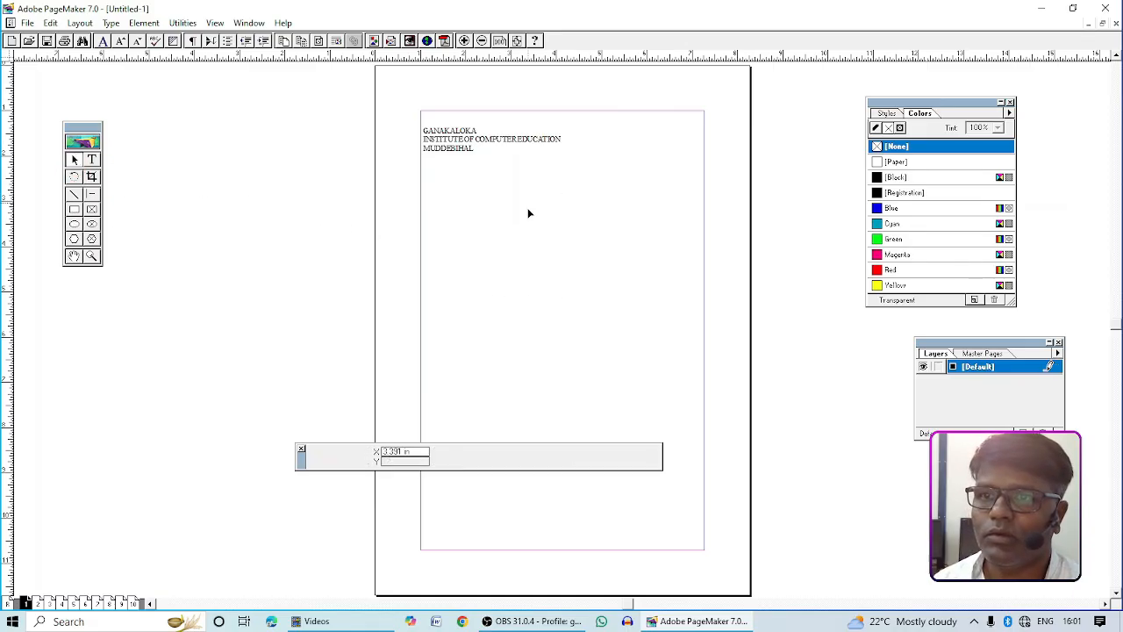
# Move the circle down the page, back up, and slightly down toward the left margin, selecting the text block in between.
pyautogui.moveTo(529, 214); pyautogui.dragTo(529, 285)
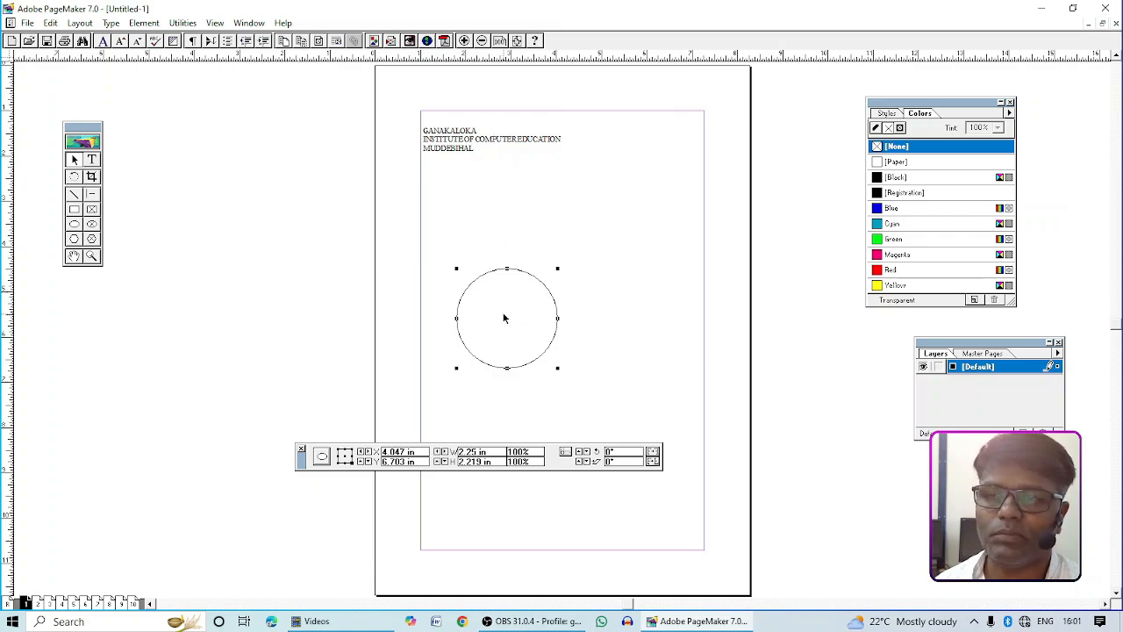
pyautogui.click(446, 142)
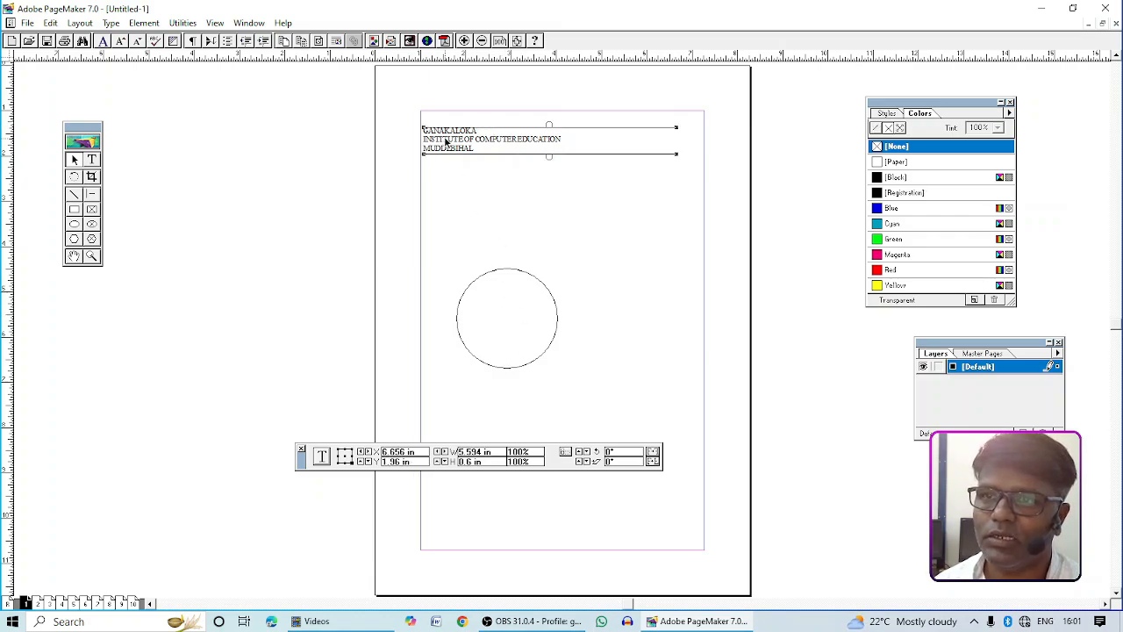
pyautogui.moveTo(540, 287); pyautogui.dragTo(538, 234)
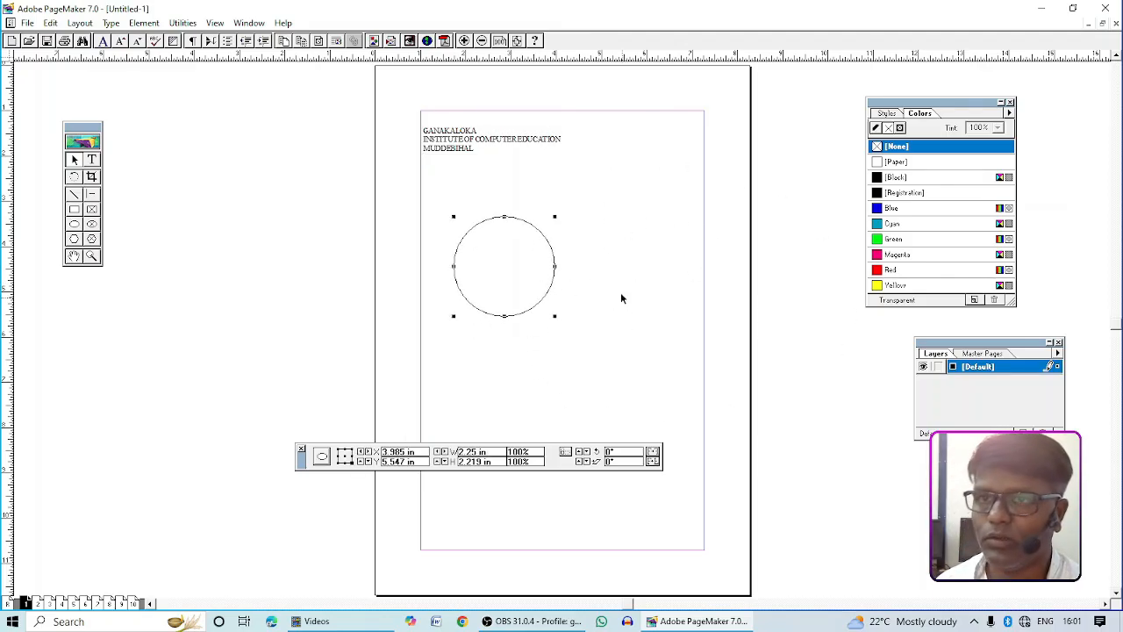
pyautogui.click(75, 163)
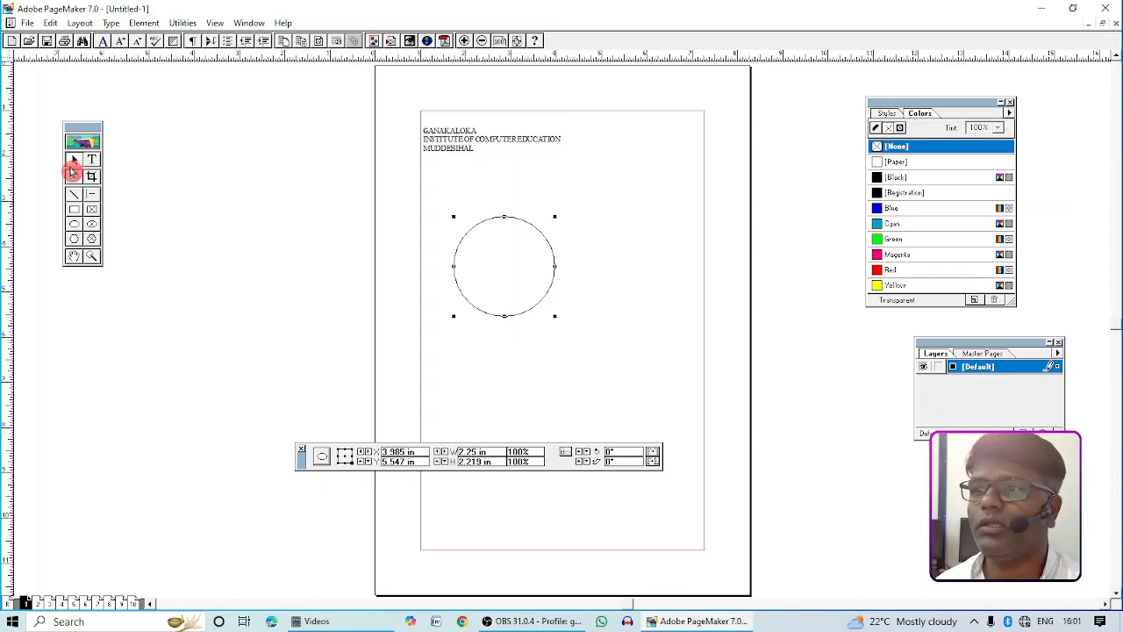
pyautogui.click(75, 162)
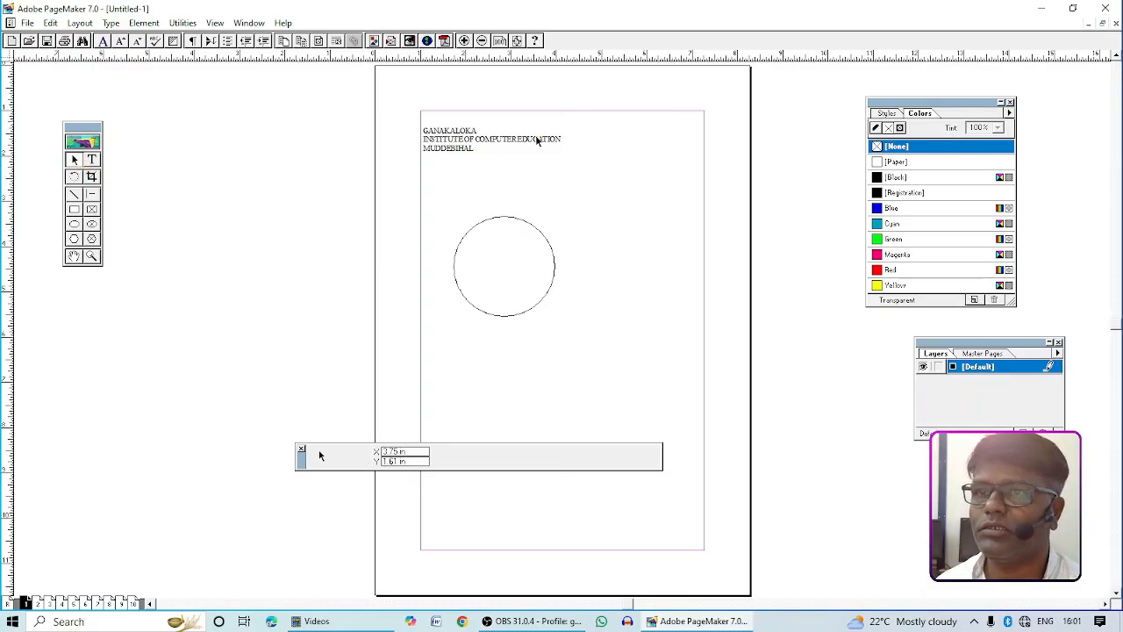
pyautogui.click(498, 226)
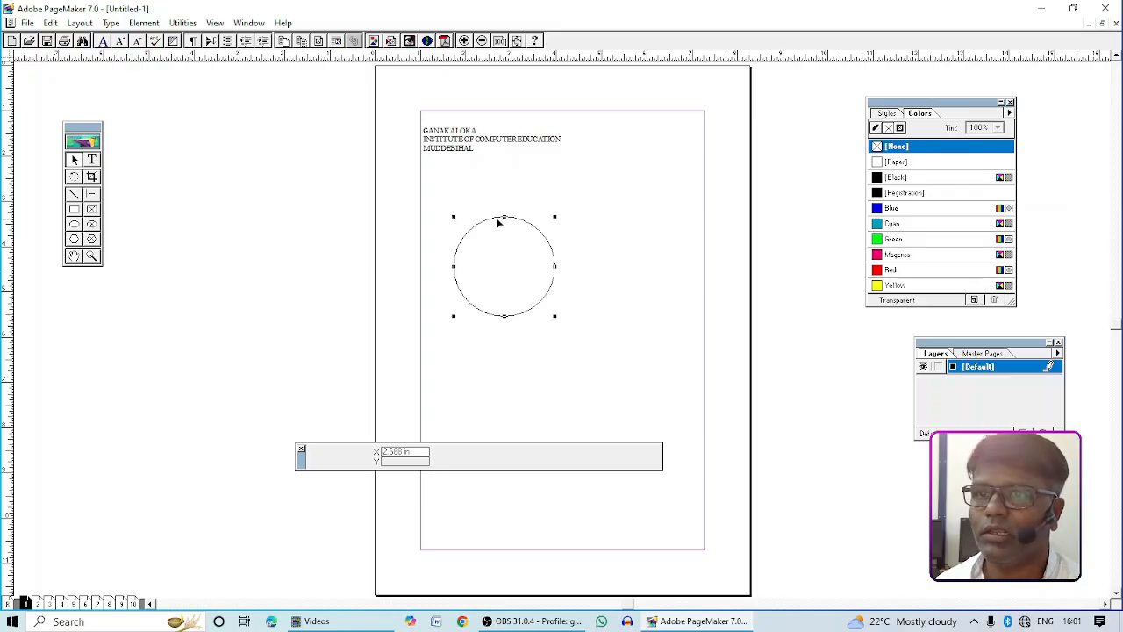
pyautogui.moveTo(498, 224); pyautogui.dragTo(485, 249)
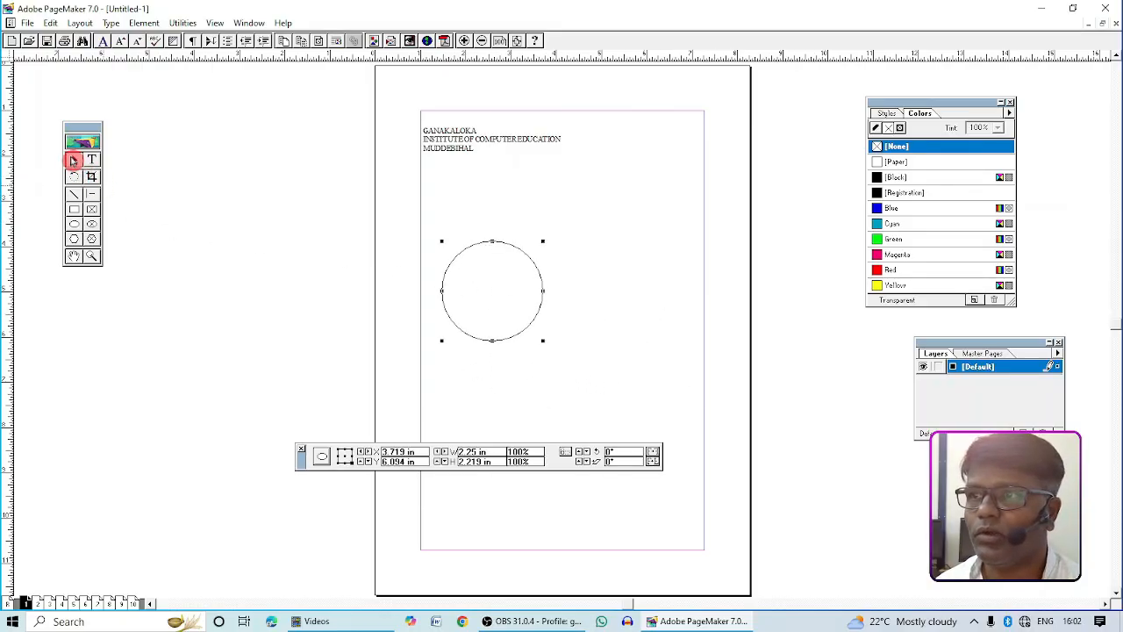
# Move the circle to about X 5.55 in, Y 6.61 in, and the text block to about X 6.72 in, Y 2.24 in.
pyautogui.click(74, 162)
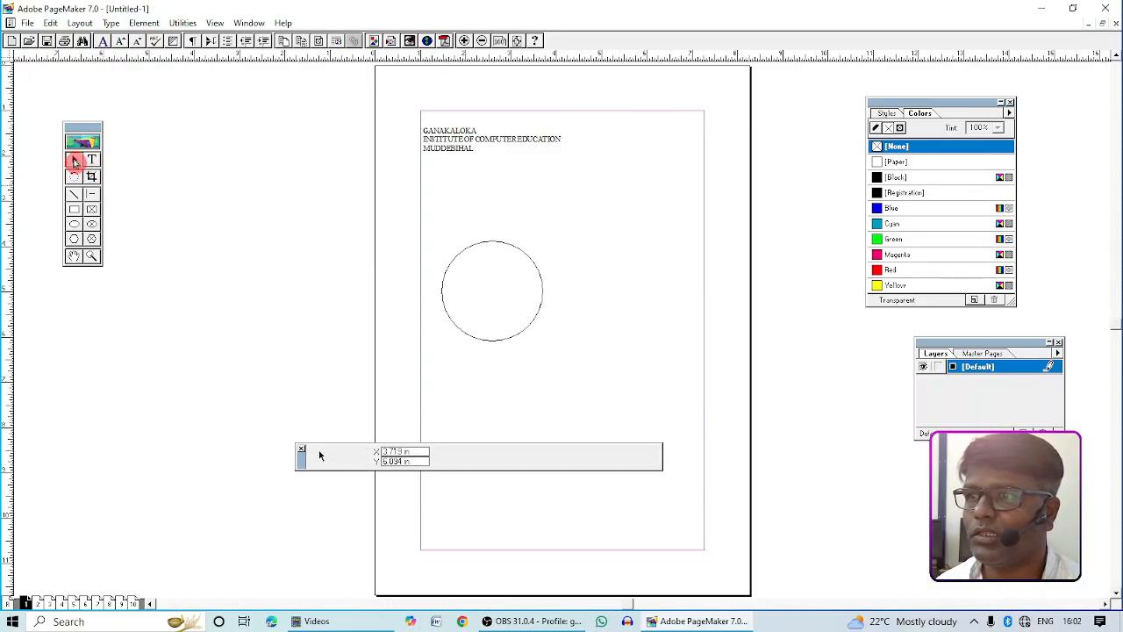
pyautogui.click(513, 245)
pyautogui.moveTo(516, 249); pyautogui.dragTo(593, 278)
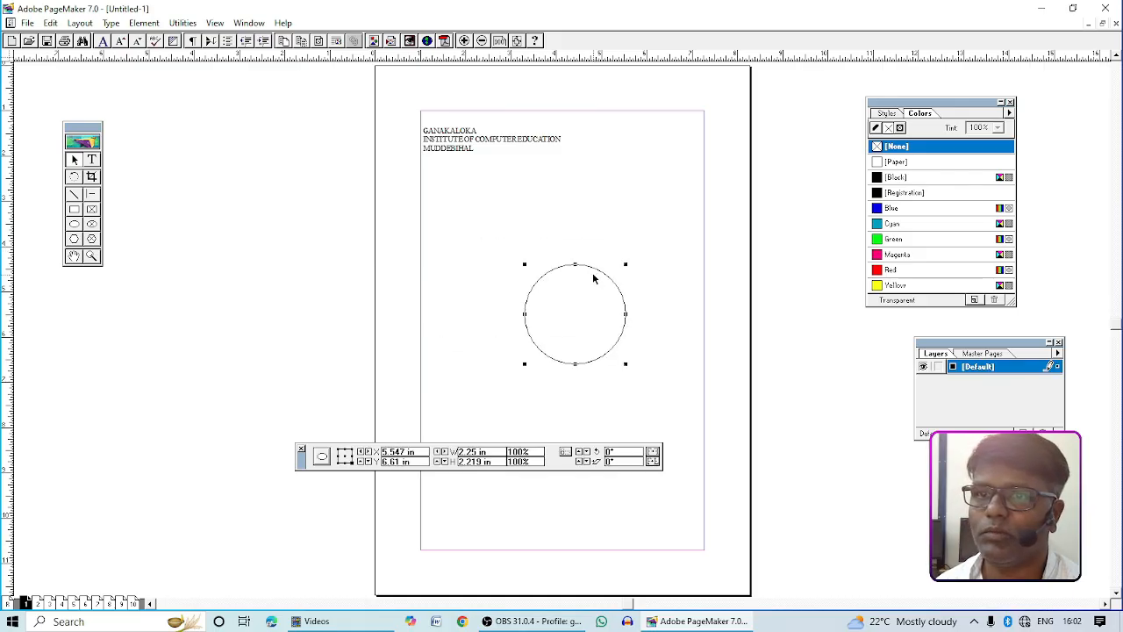
pyautogui.click(437, 149)
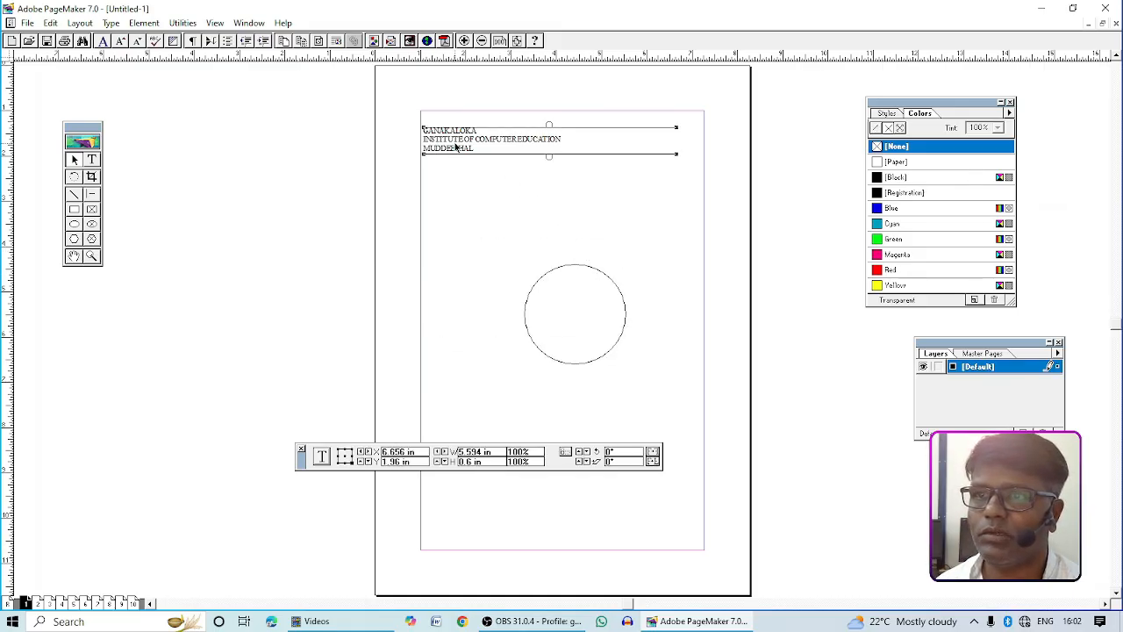
pyautogui.moveTo(455, 147)
pyautogui.mouseDown()
pyautogui.moveTo(481, 213)
pyautogui.moveTo(450, 276)
pyautogui.moveTo(468, 166)
pyautogui.moveTo(449, 163)
pyautogui.mouseUp()
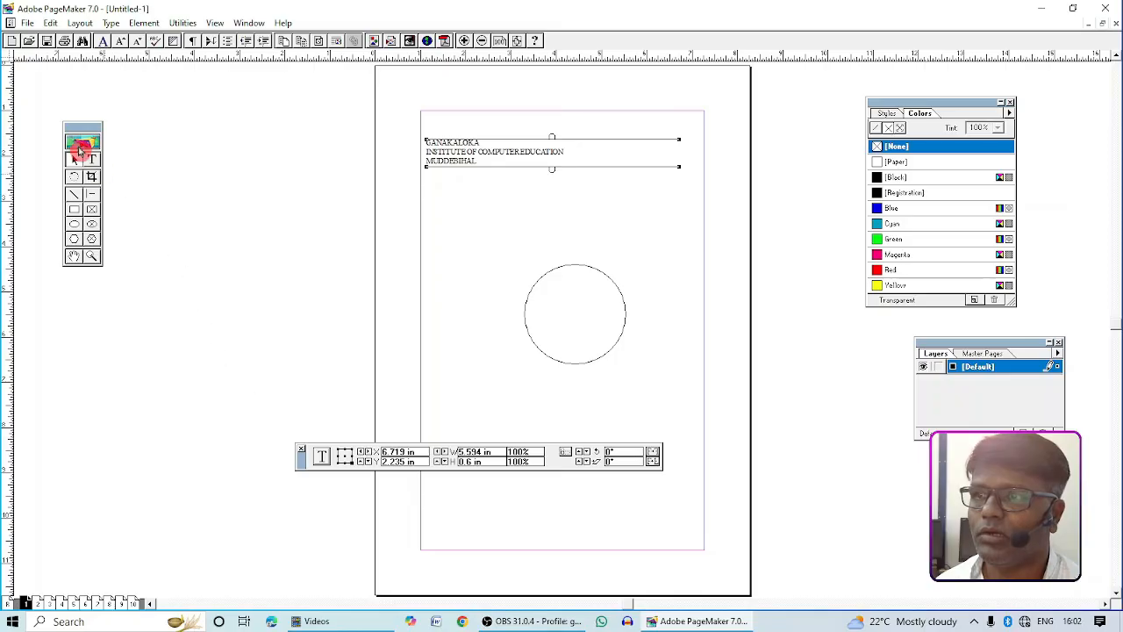
# Rearrange the workspace by repositioning the toolbox, the Control palette, and the Colors and Layers palettes around the page.
pyautogui.moveTo(81, 150); pyautogui.dragTo(83, 129)
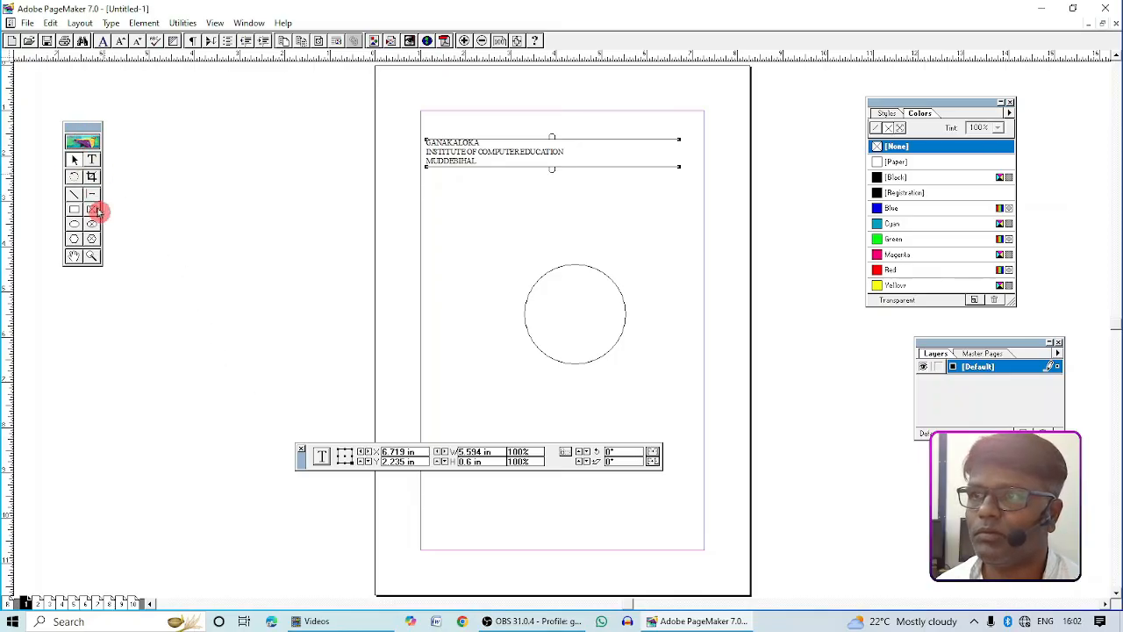
pyautogui.moveTo(140, 285); pyautogui.dragTo(129, 169)
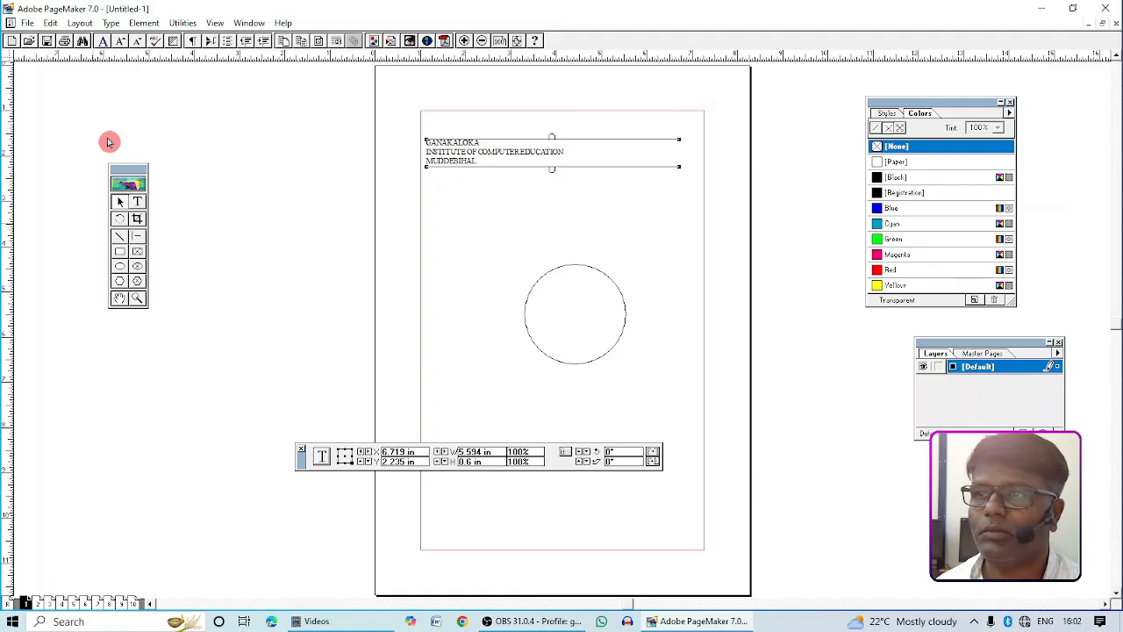
pyautogui.moveTo(109, 142); pyautogui.dragTo(109, 136)
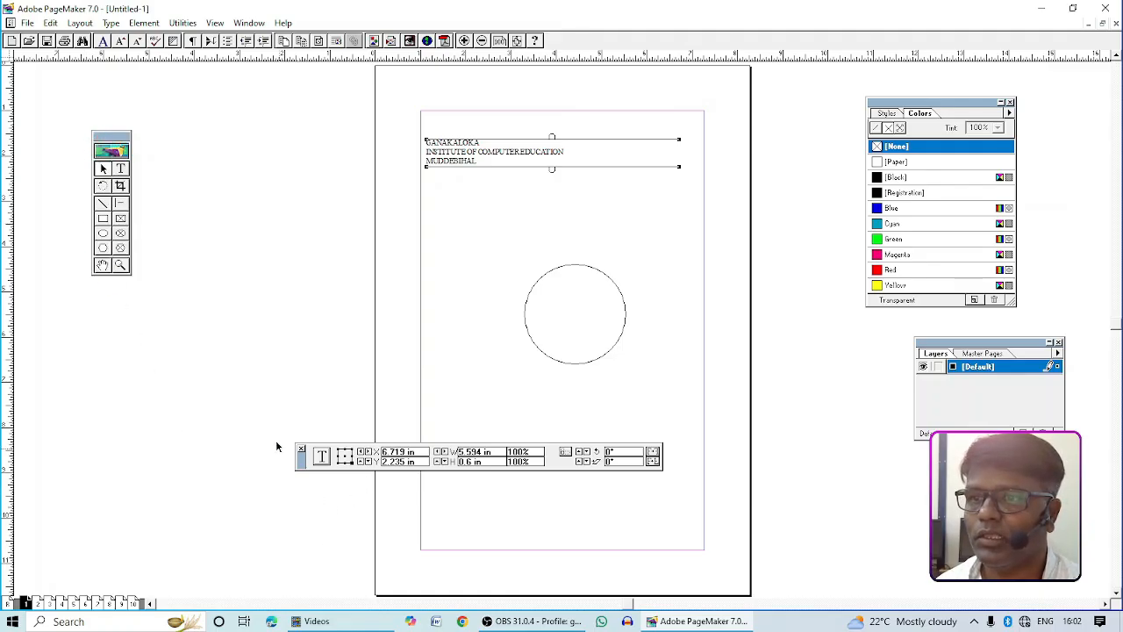
pyautogui.moveTo(303, 458); pyautogui.dragTo(318, 490)
pyautogui.moveTo(1022, 346); pyautogui.dragTo(1012, 348)
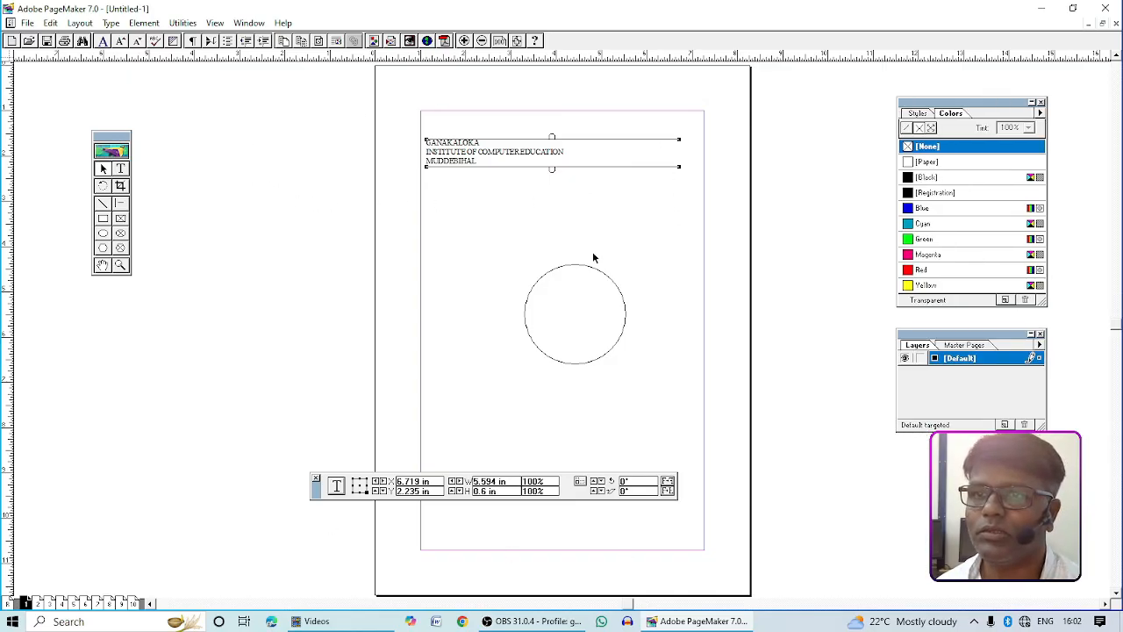
pyautogui.moveTo(120, 212); pyautogui.dragTo(105, 172)
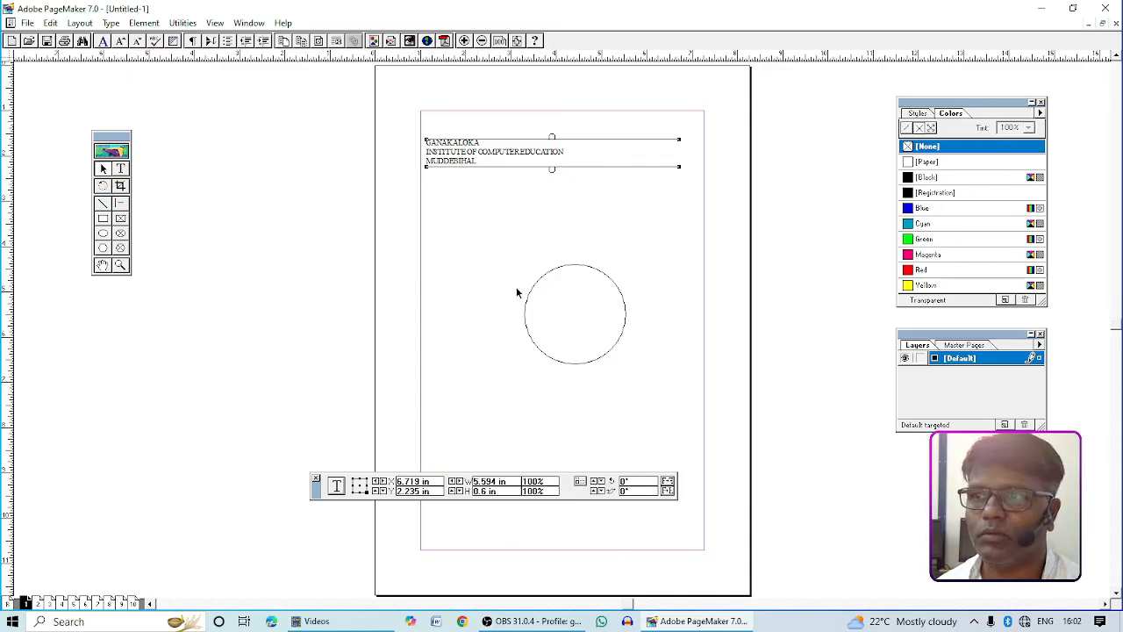
# Switch to the Text tool, toggle back to the Pointer tool, and move the circle to about X 6.08 in, Y 7.44 in.
pyautogui.moveTo(115, 215); pyautogui.dragTo(118, 169)
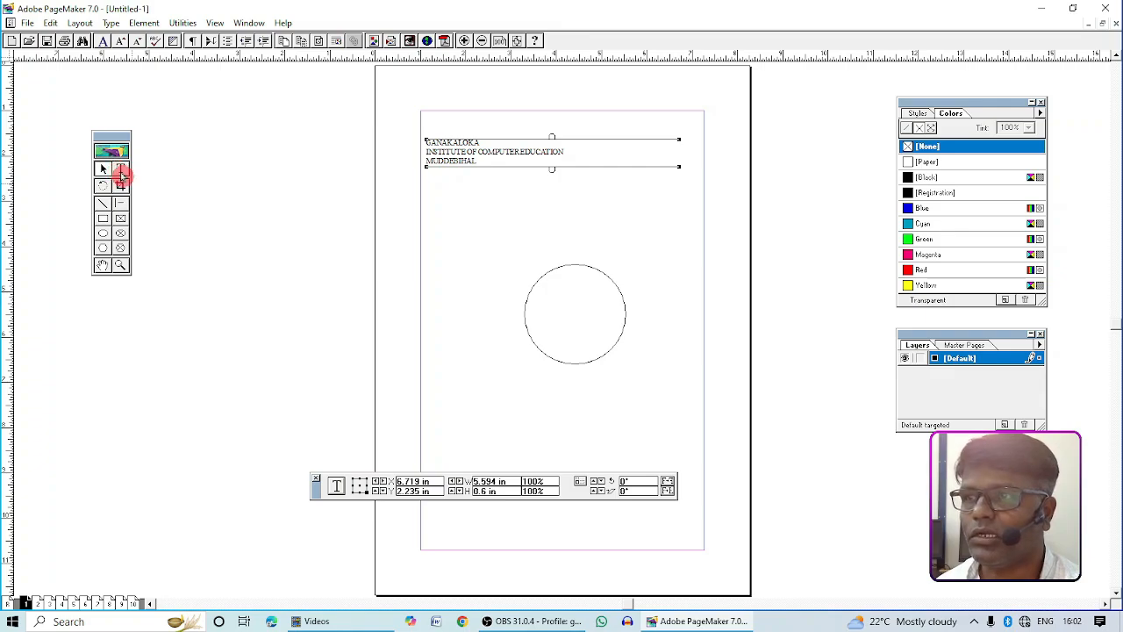
pyautogui.click(122, 175)
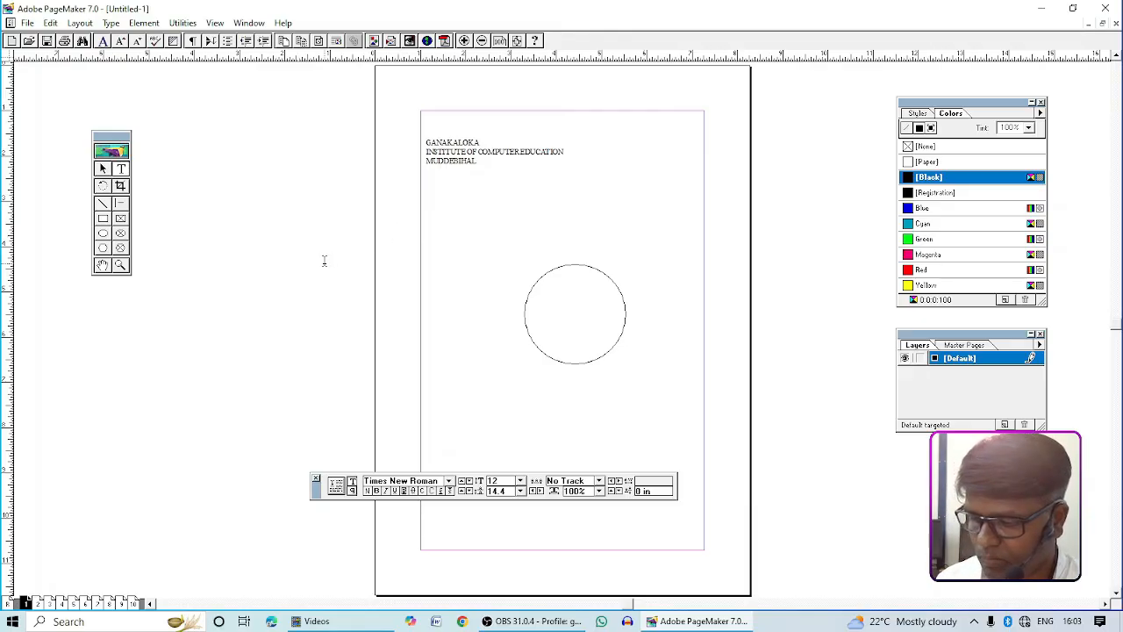
pyautogui.press('F9')
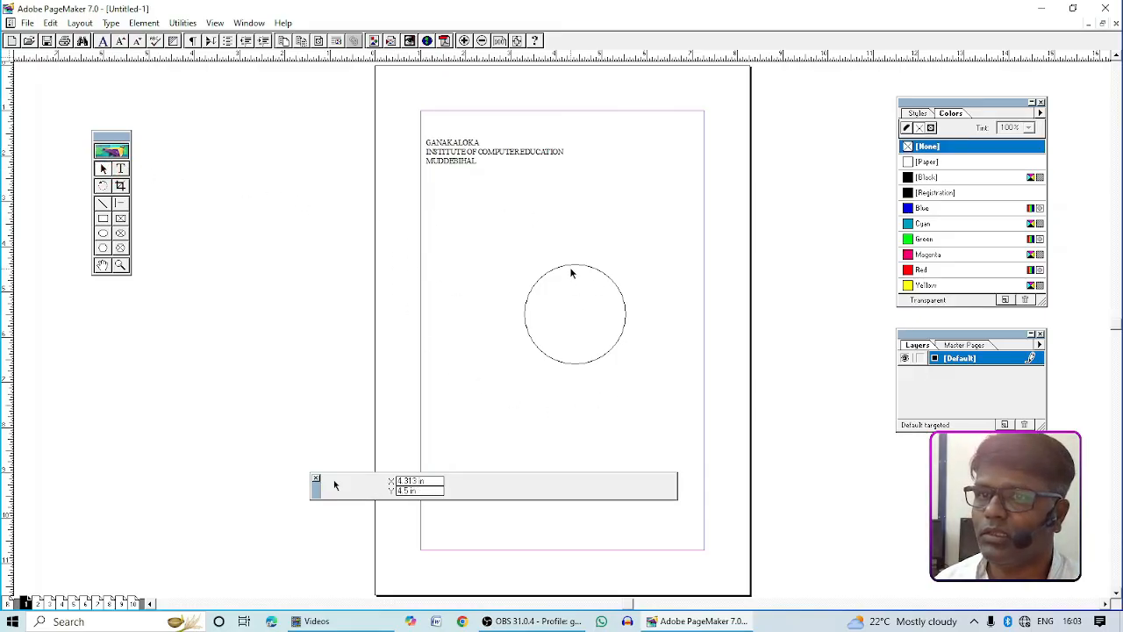
pyautogui.moveTo(571, 268); pyautogui.dragTo(594, 305)
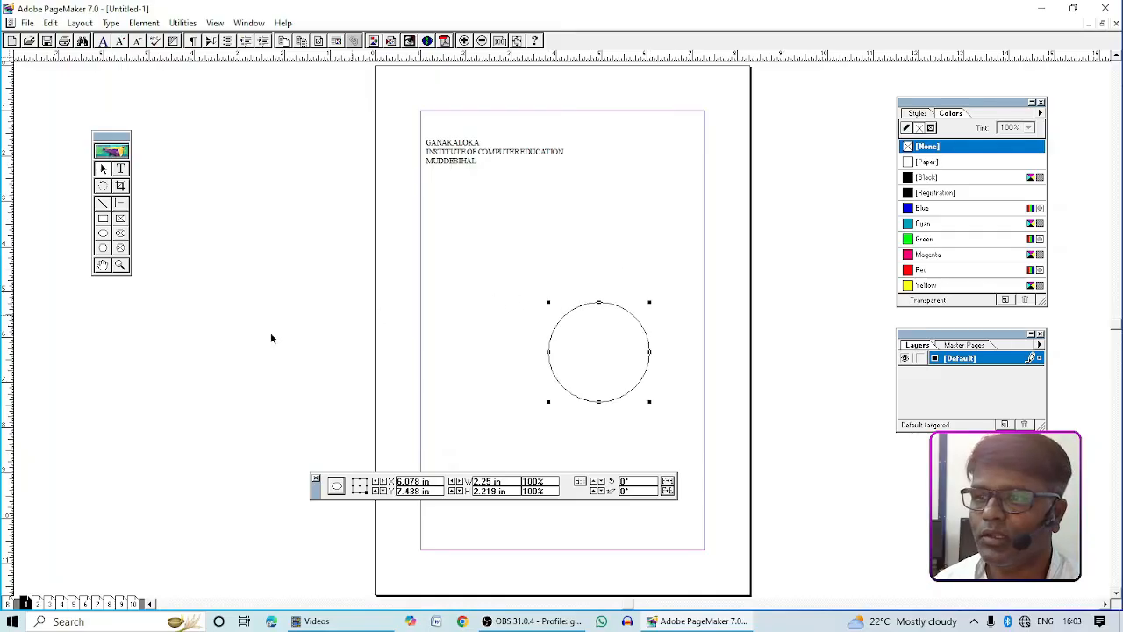
# View page 5, return to page 1, and move the circle to about X 4.02 in, Y 6.20 in.
pyautogui.click(74, 604)
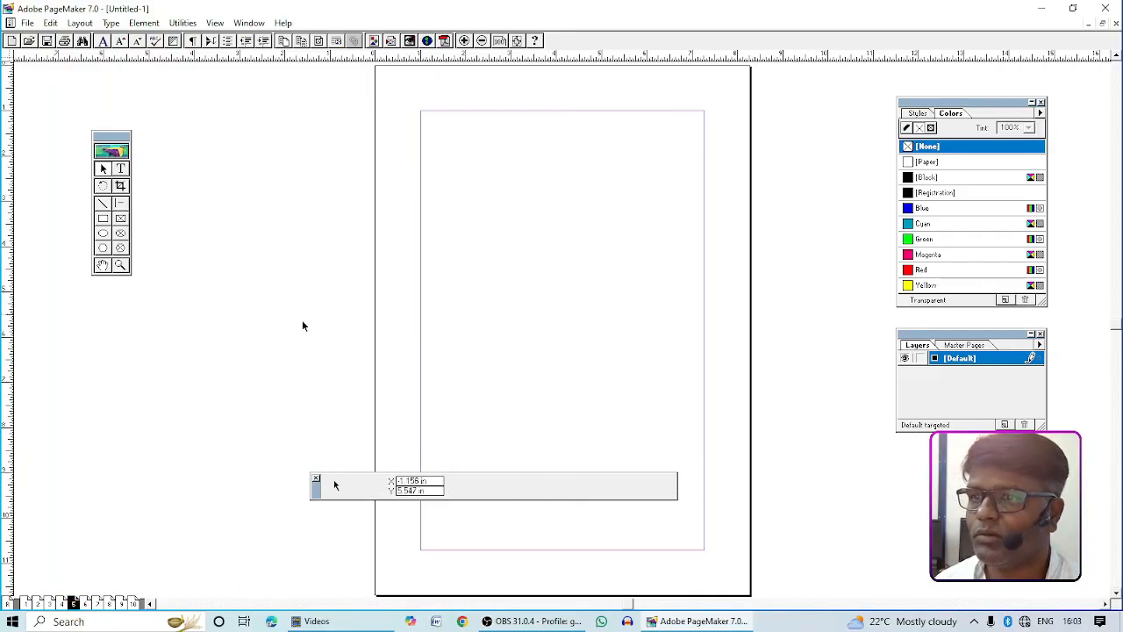
pyautogui.click(29, 604)
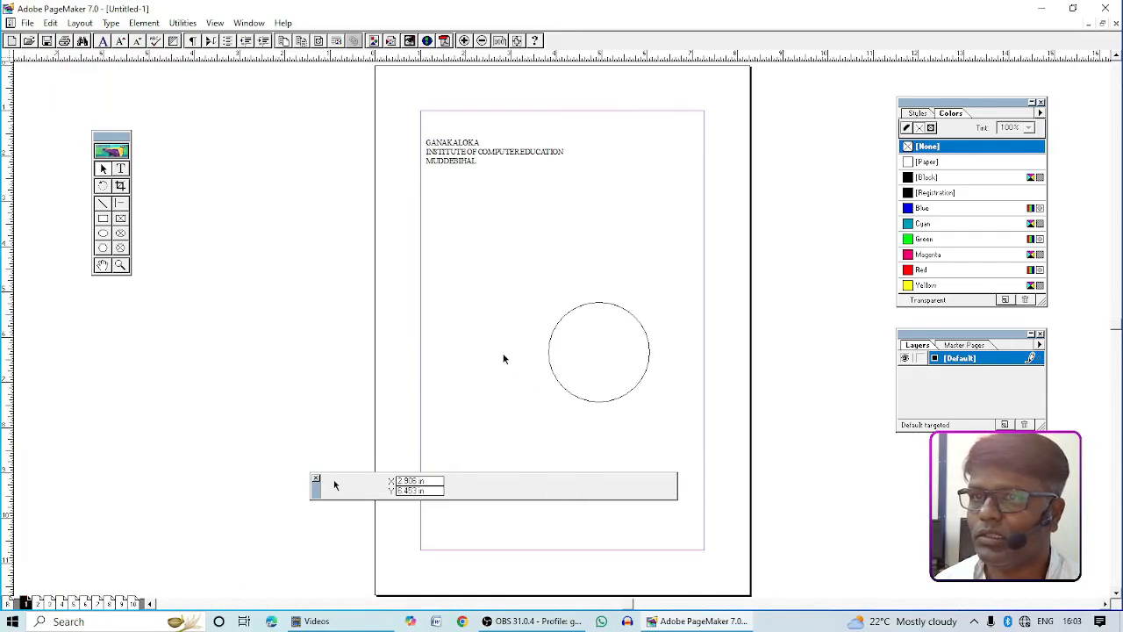
pyautogui.click(607, 308)
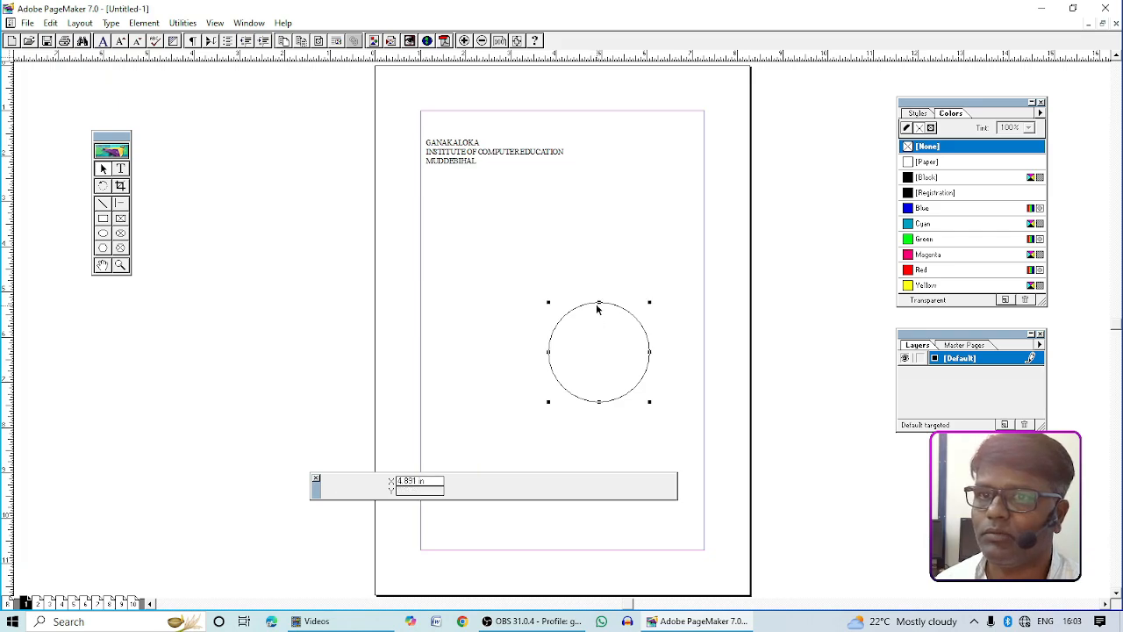
pyautogui.moveTo(606, 308); pyautogui.dragTo(513, 251)
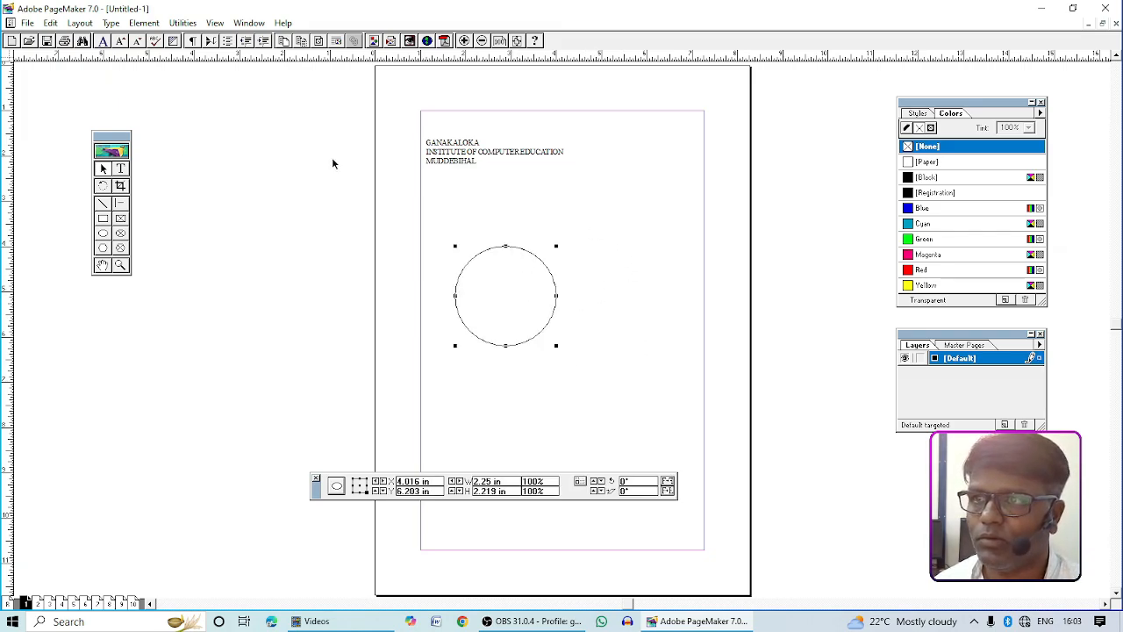
# Magnify the circle's edge with the Zoom tool.
pyautogui.click(103, 170)
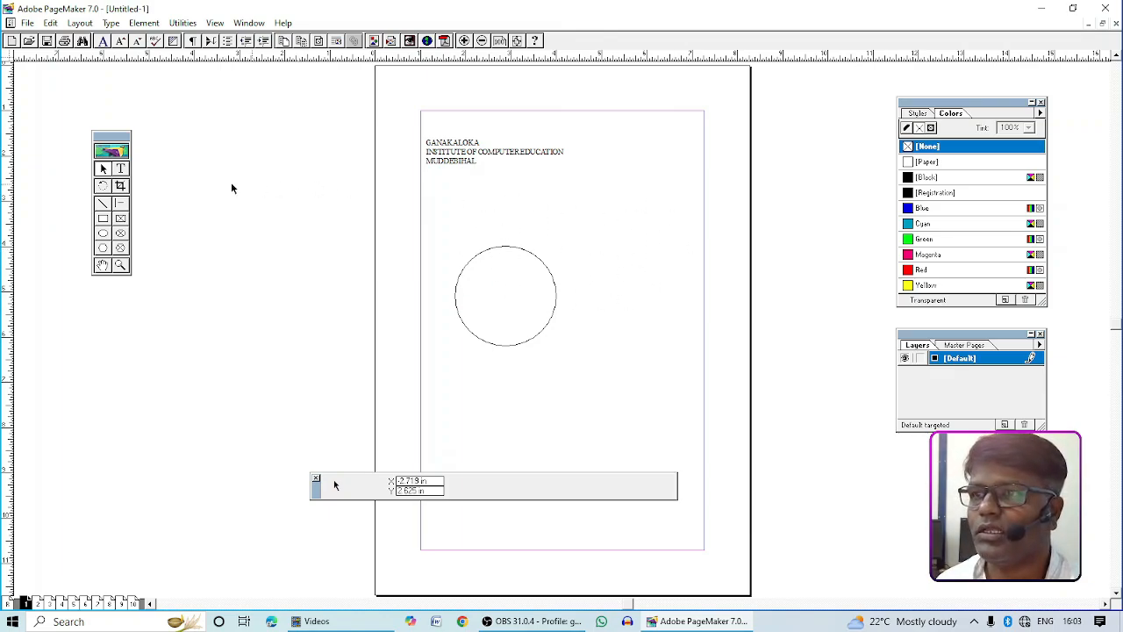
pyautogui.click(105, 170)
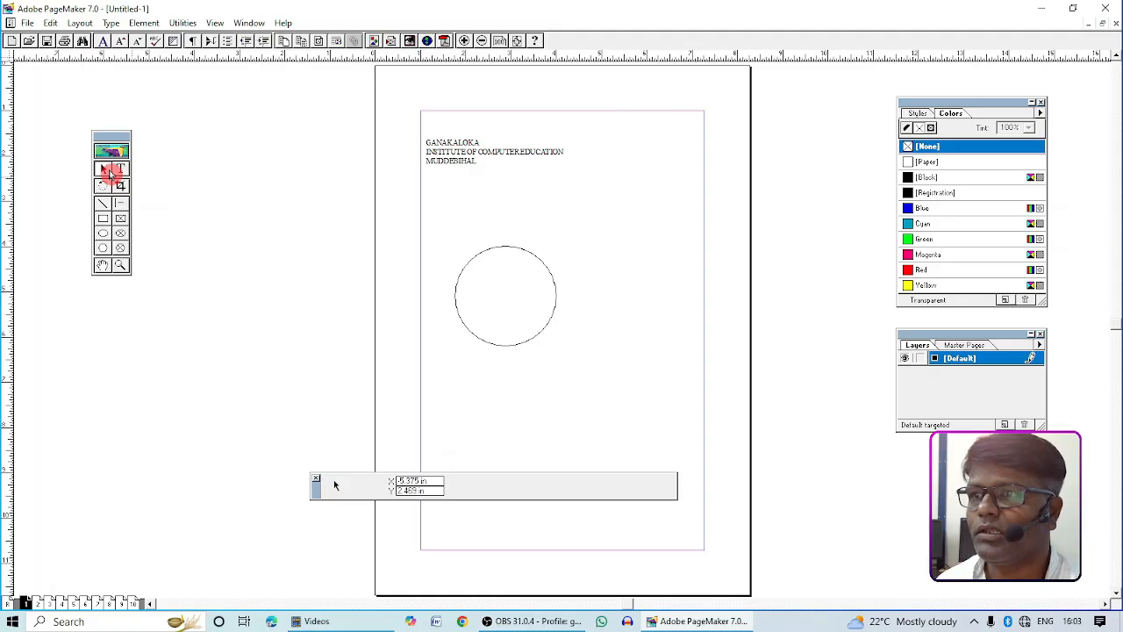
pyautogui.click(121, 267)
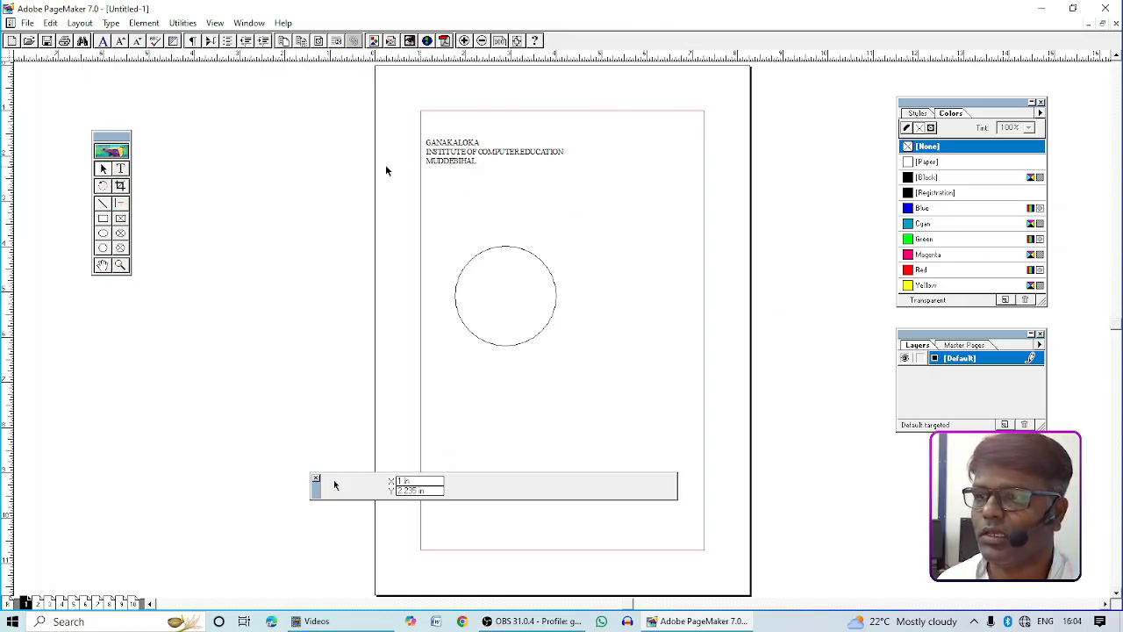
pyautogui.click(123, 269)
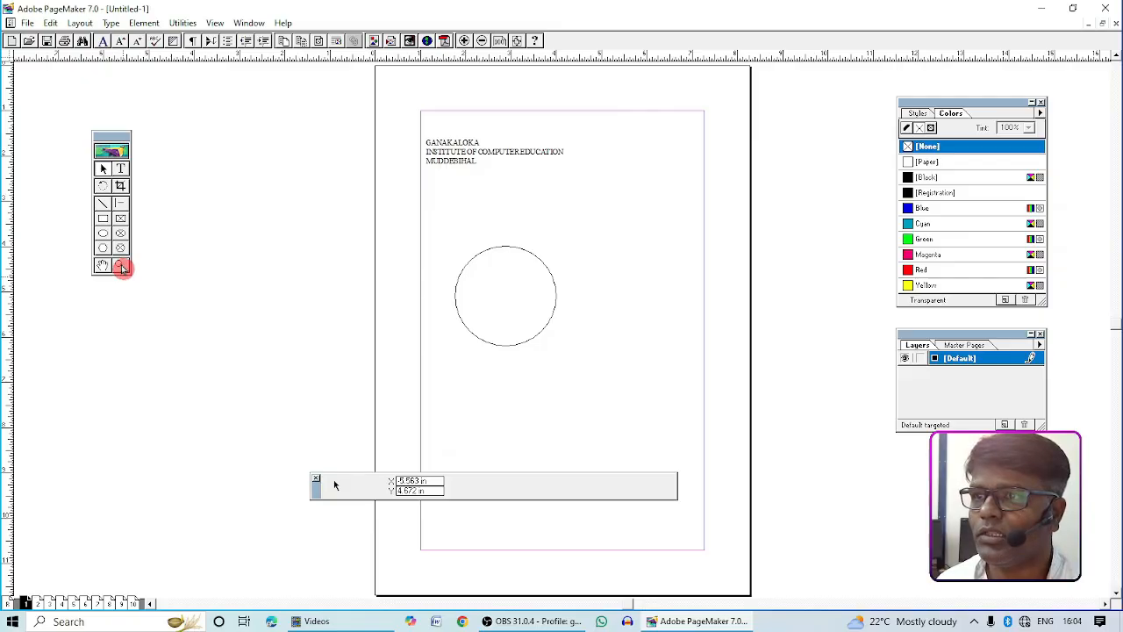
pyautogui.click(122, 268)
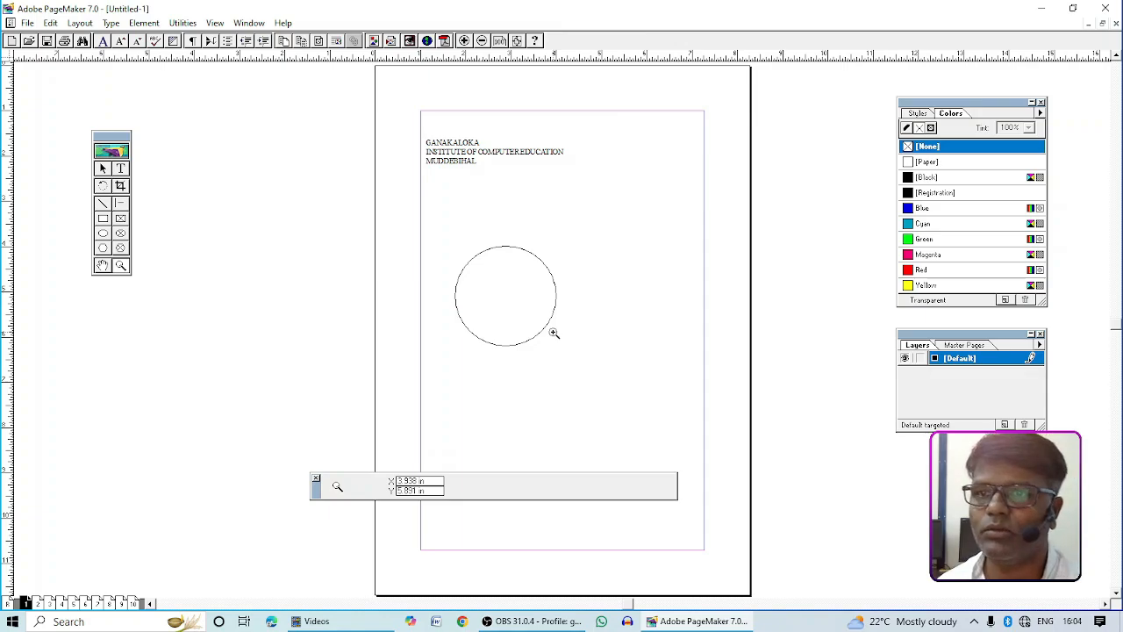
pyautogui.click(554, 332)
pyautogui.click(561, 335)
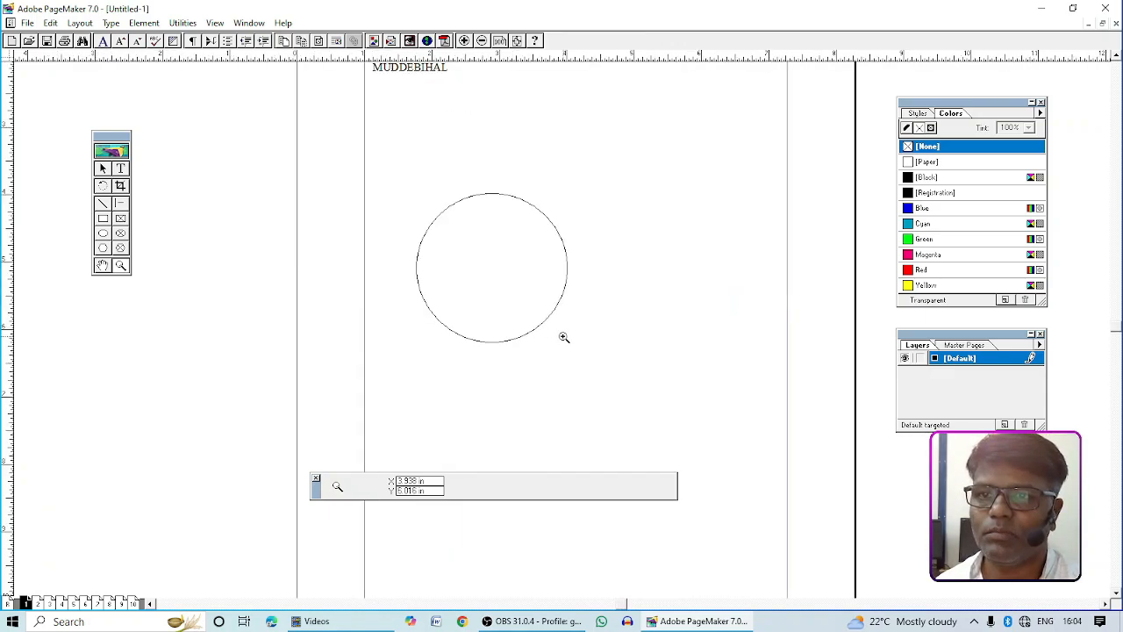
pyautogui.click(568, 290)
pyautogui.click(574, 291)
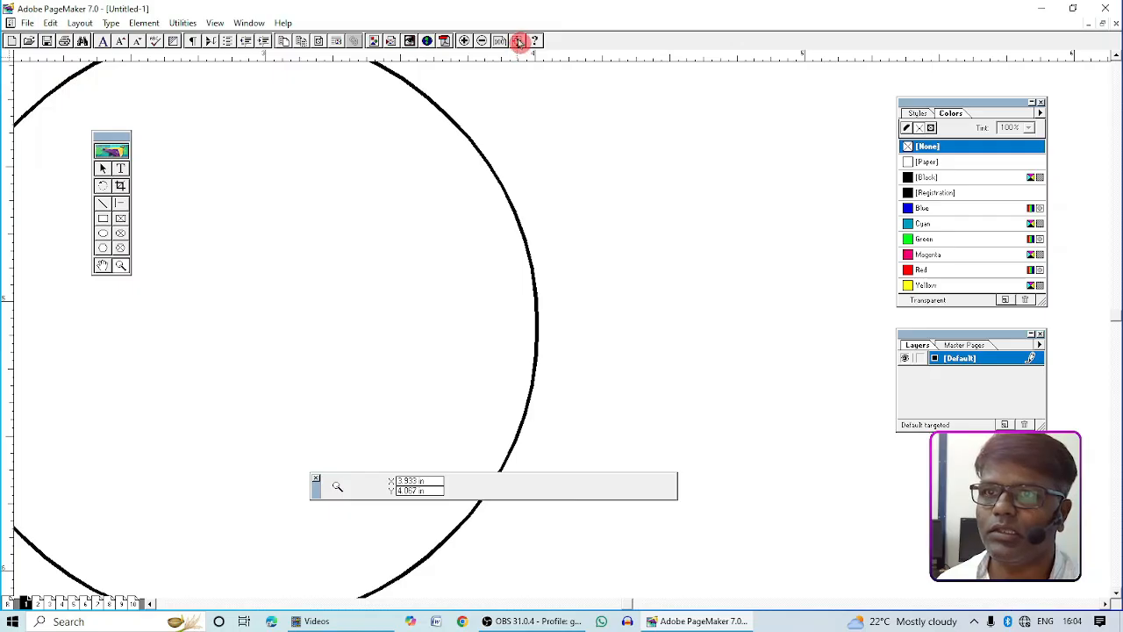
# Recentre the magnified view on the circle, and zoom out until the entire page is in view.
pyautogui.click(466, 42)
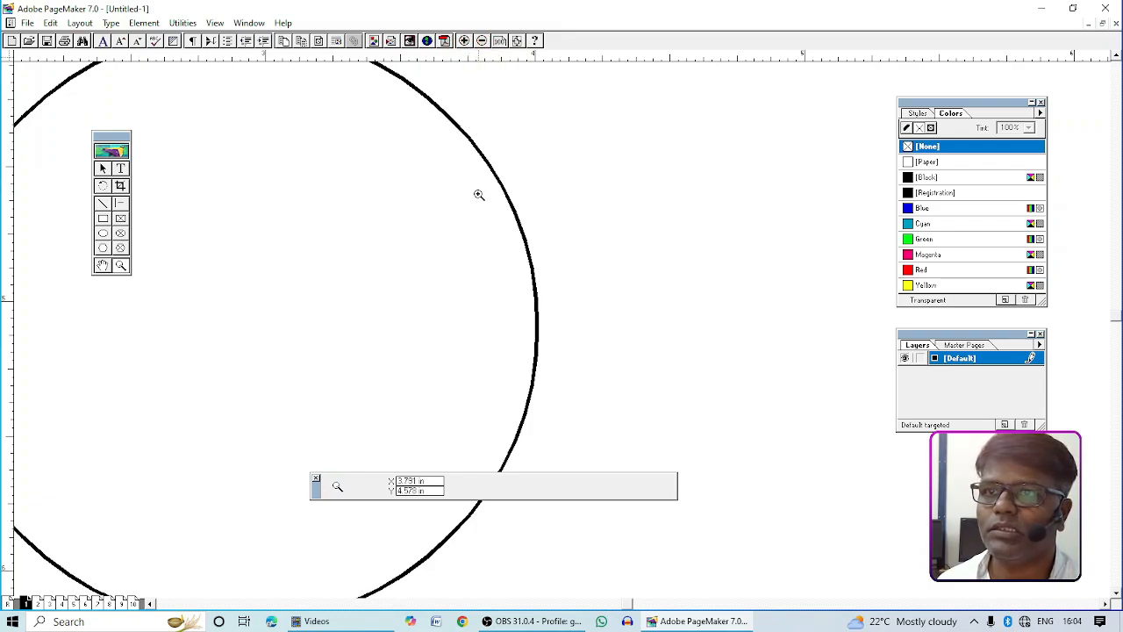
pyautogui.click(476, 269)
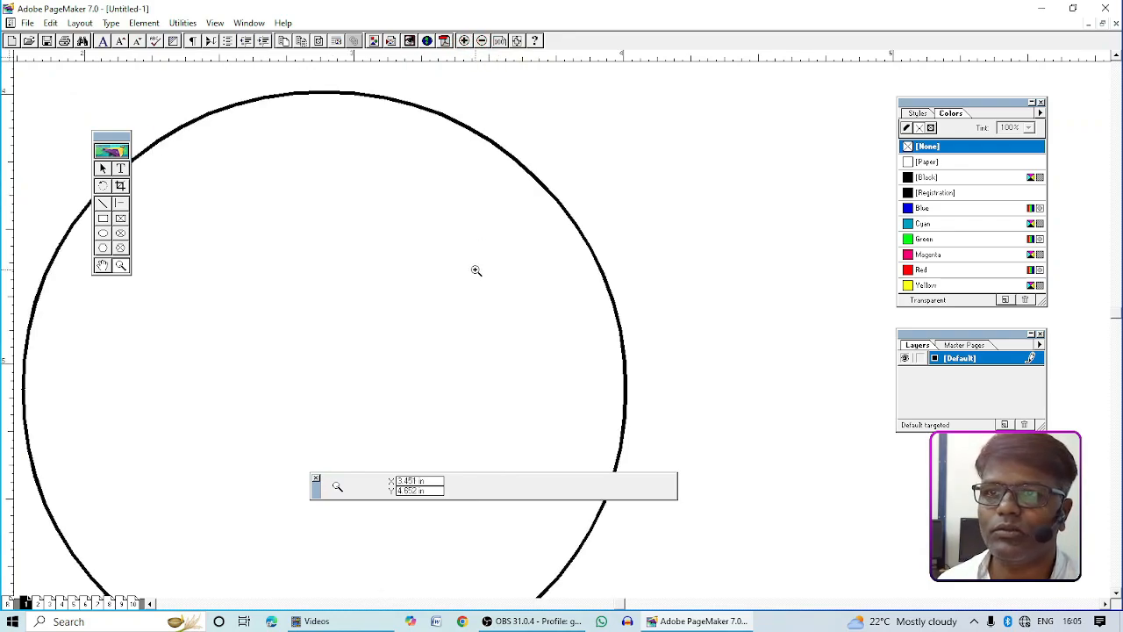
pyautogui.click(483, 41)
pyautogui.click(483, 42)
pyautogui.click(483, 41)
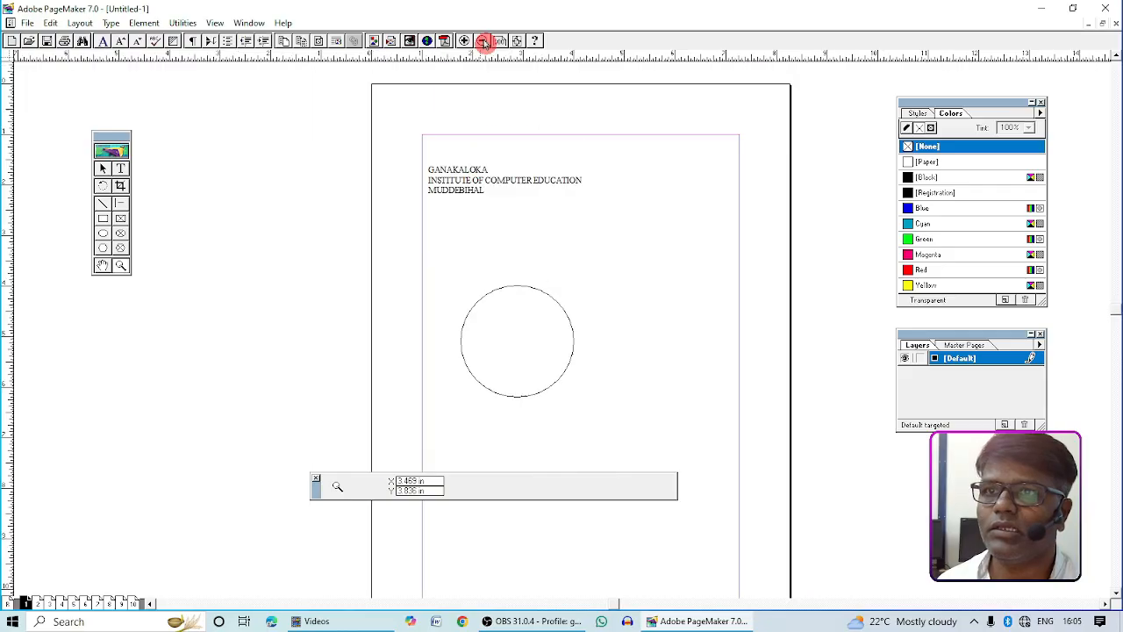
pyautogui.click(483, 41)
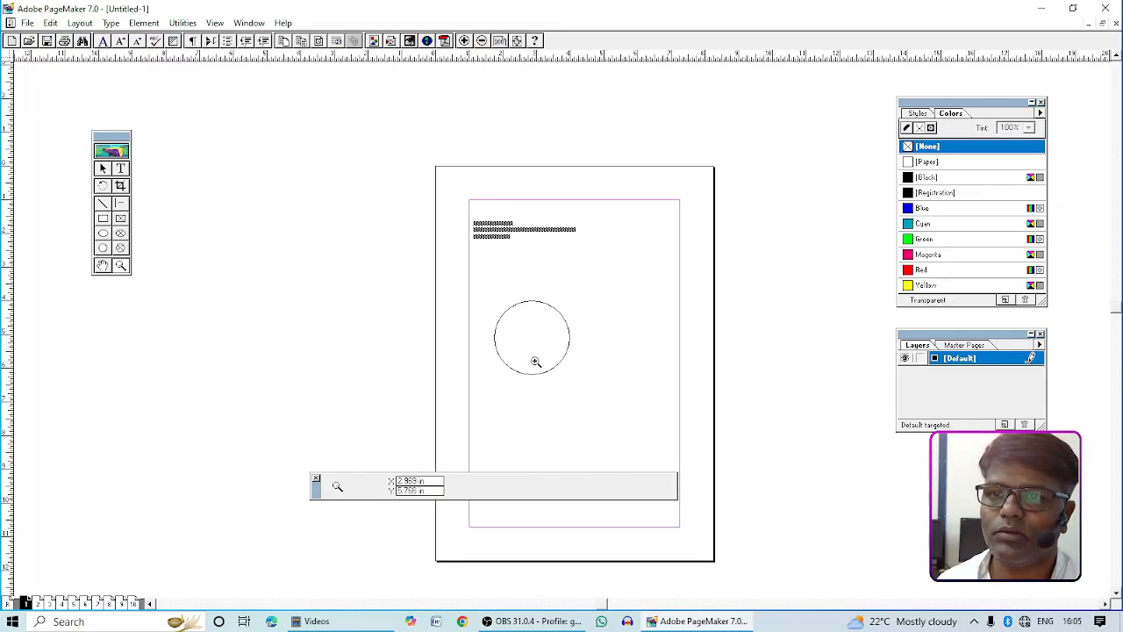
# Zoom in on the circle, and zoom out until the edges of the pasteboard around the page are in view.
pyautogui.click(464, 42)
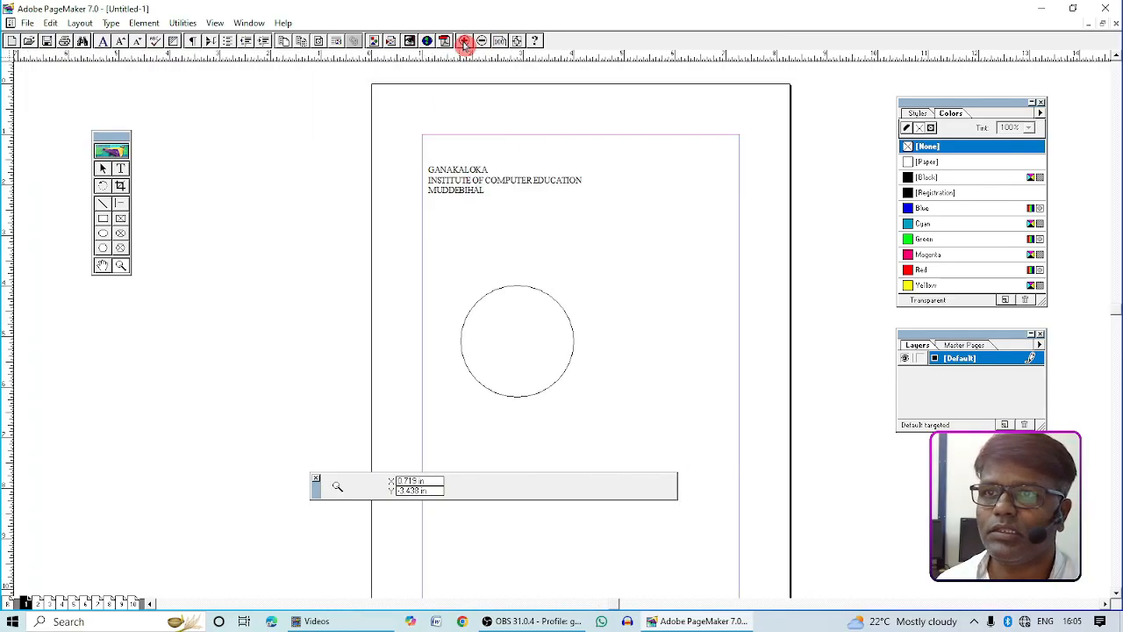
pyautogui.click(464, 42)
pyautogui.click(463, 42)
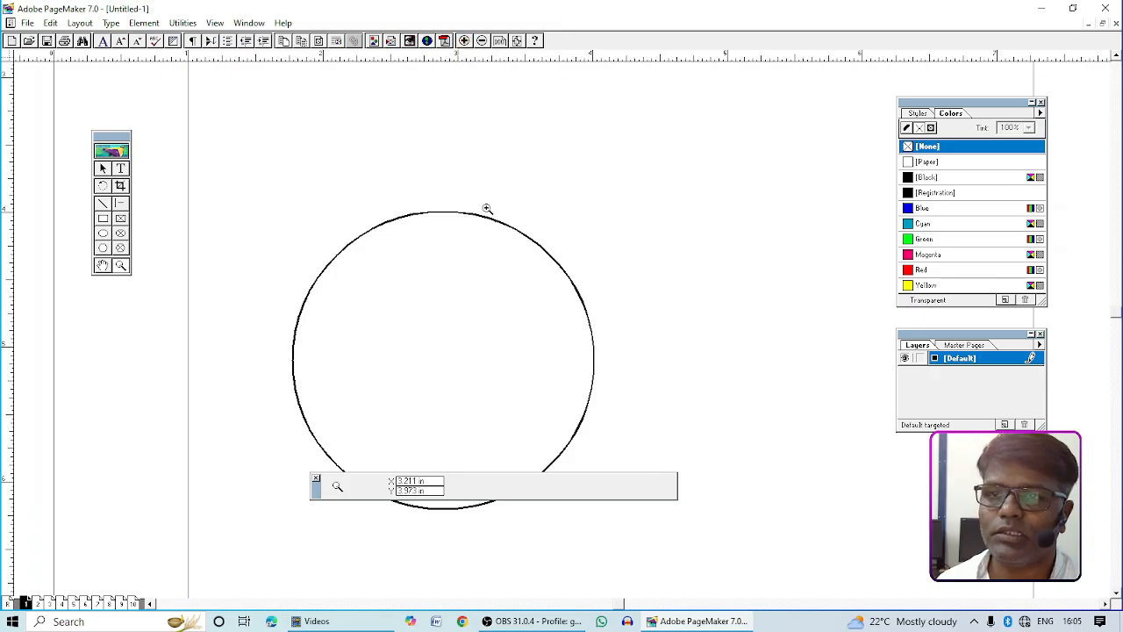
pyautogui.click(493, 307)
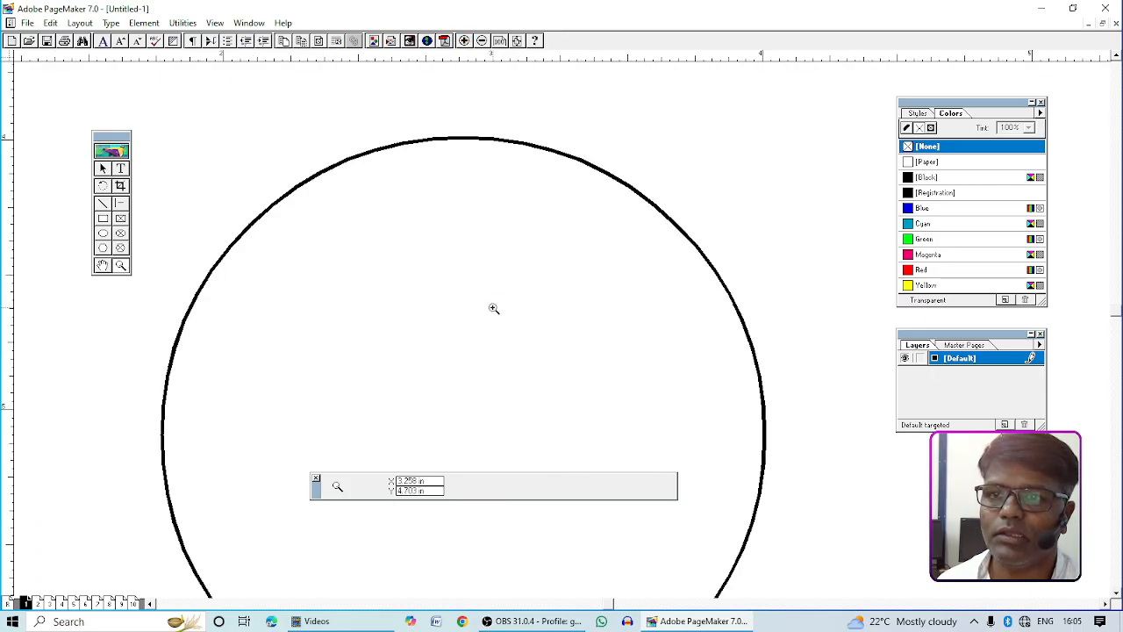
pyautogui.click(482, 42)
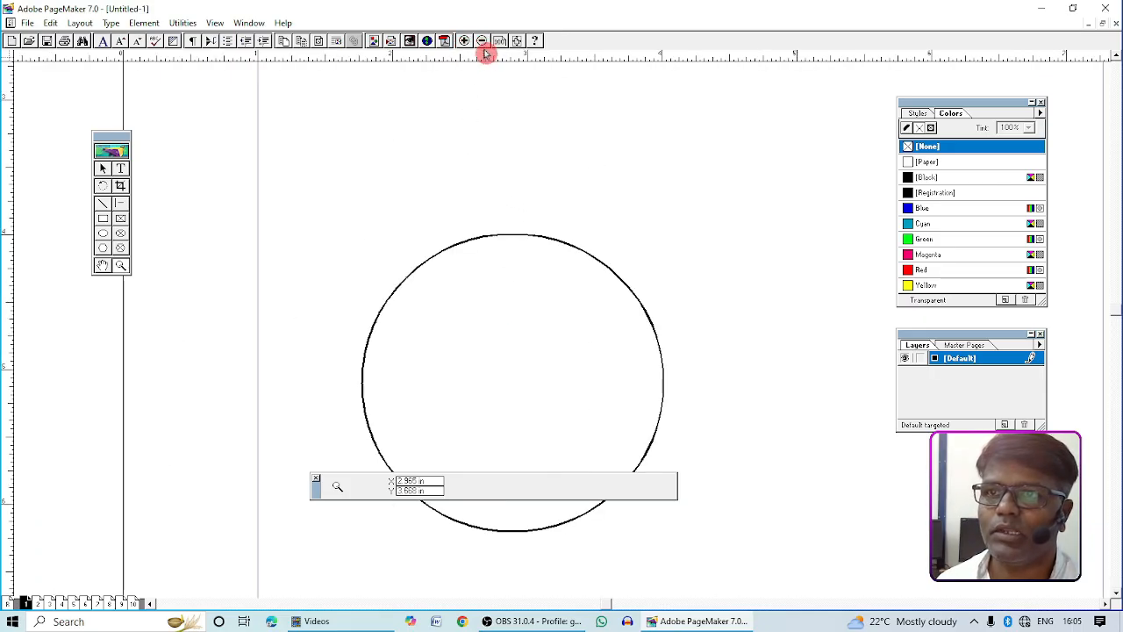
pyautogui.click(552, 311)
pyautogui.click(482, 43)
pyautogui.click(482, 42)
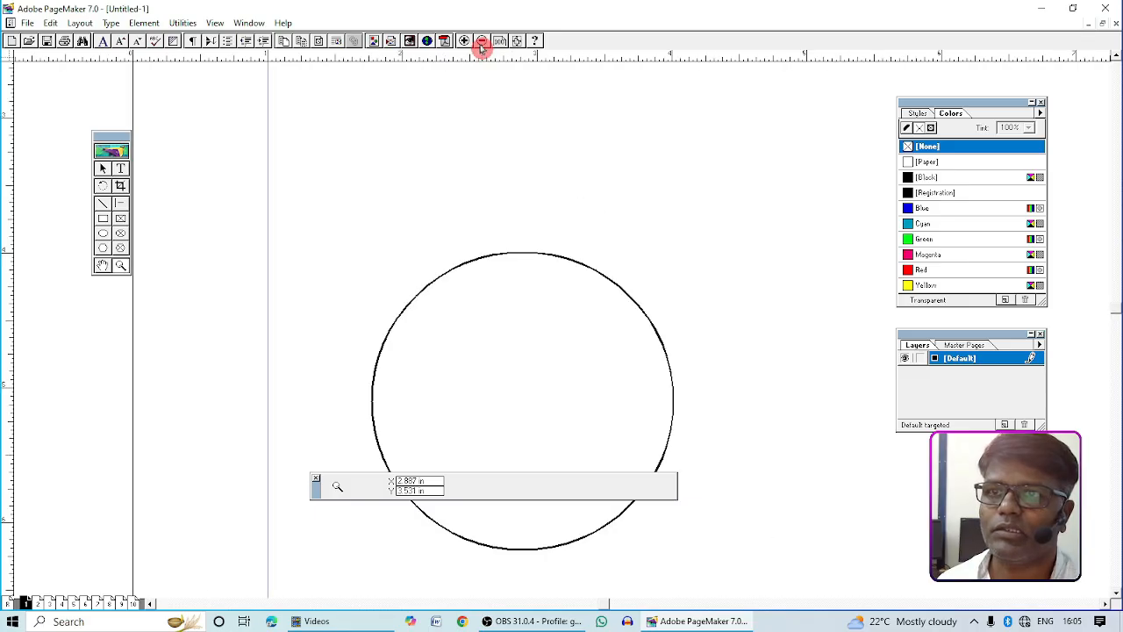
pyautogui.click(482, 42)
pyautogui.click(482, 42)
pyautogui.click(481, 42)
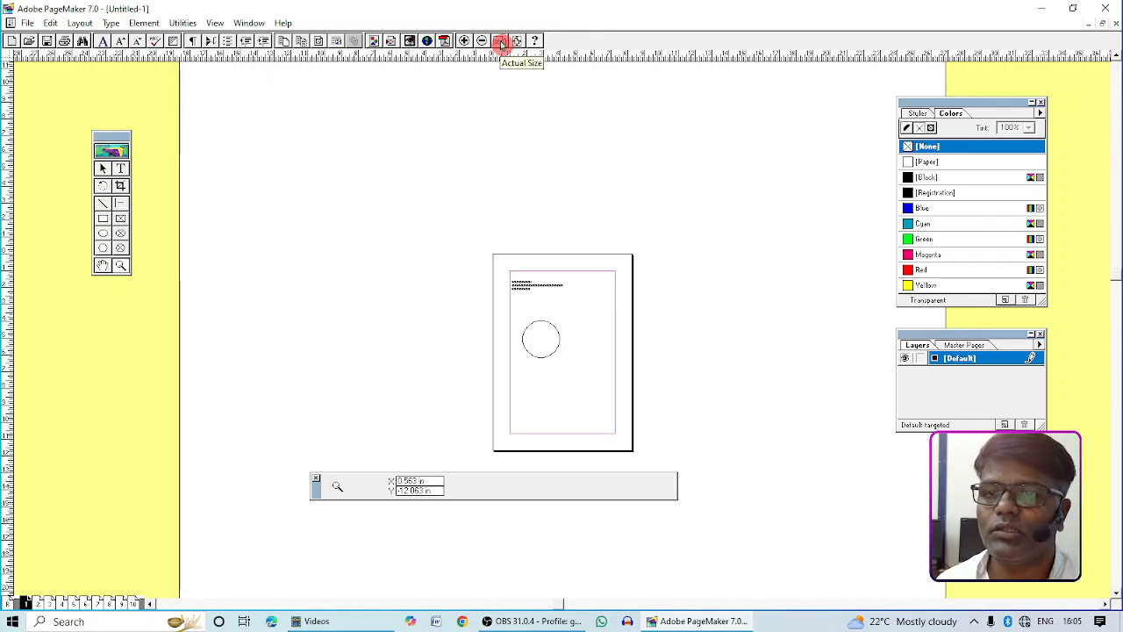
# Show the page at actual size, and fit the whole page in the window.
pyautogui.click(501, 42)
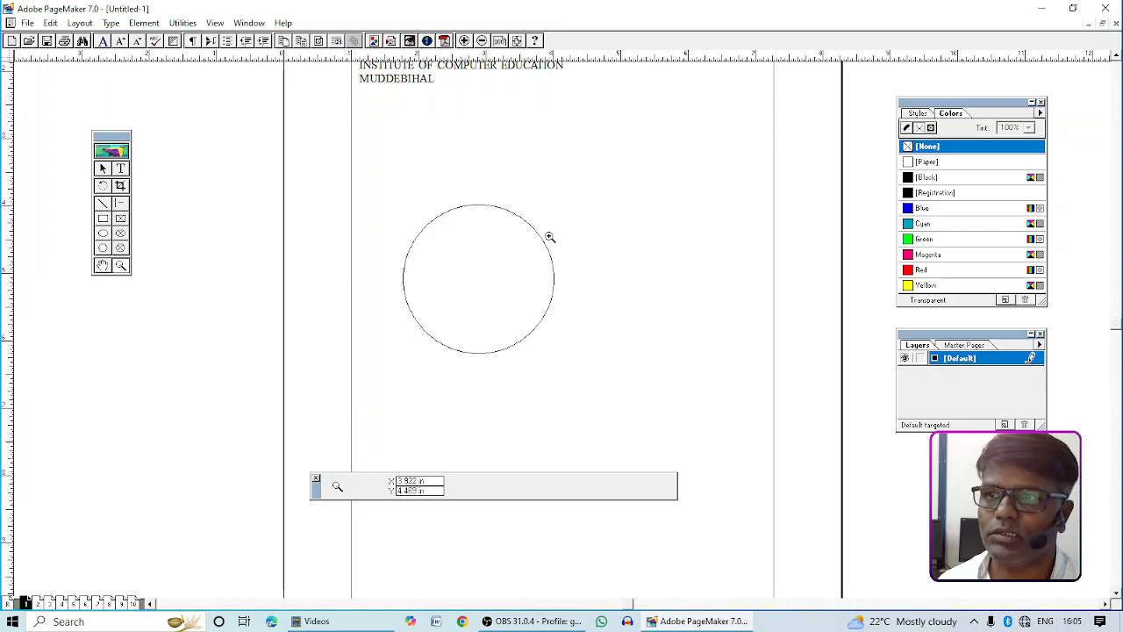
pyautogui.click(520, 41)
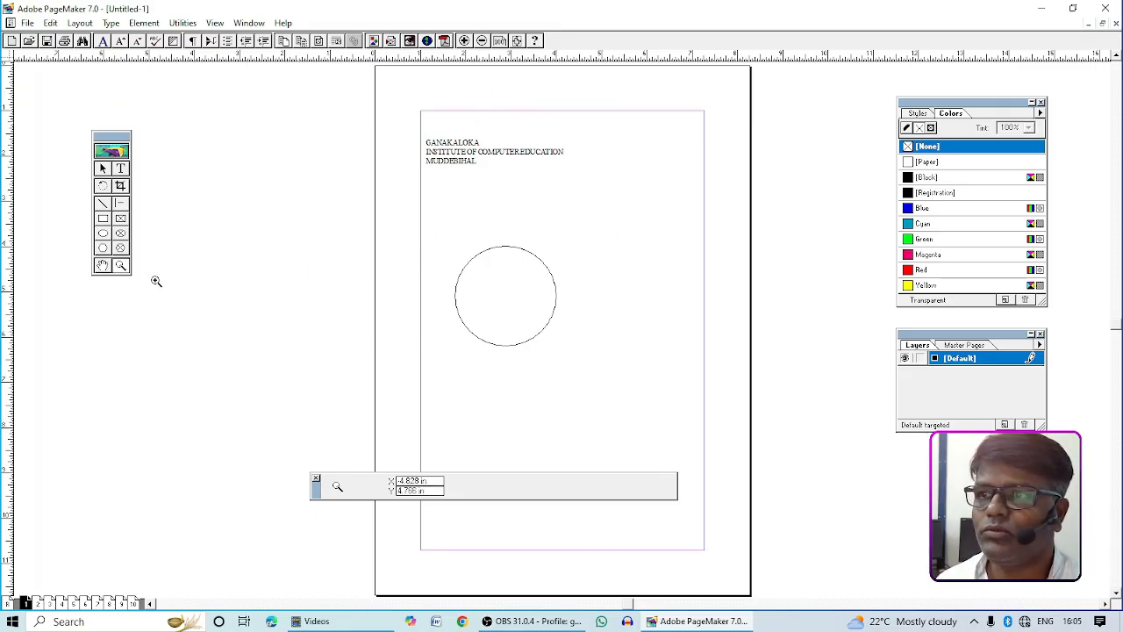
# Switch from the Zoom tool to the Pointer tool, call up the temporary Zoom tool, and return to the Pointer tool.
pyautogui.click(123, 268)
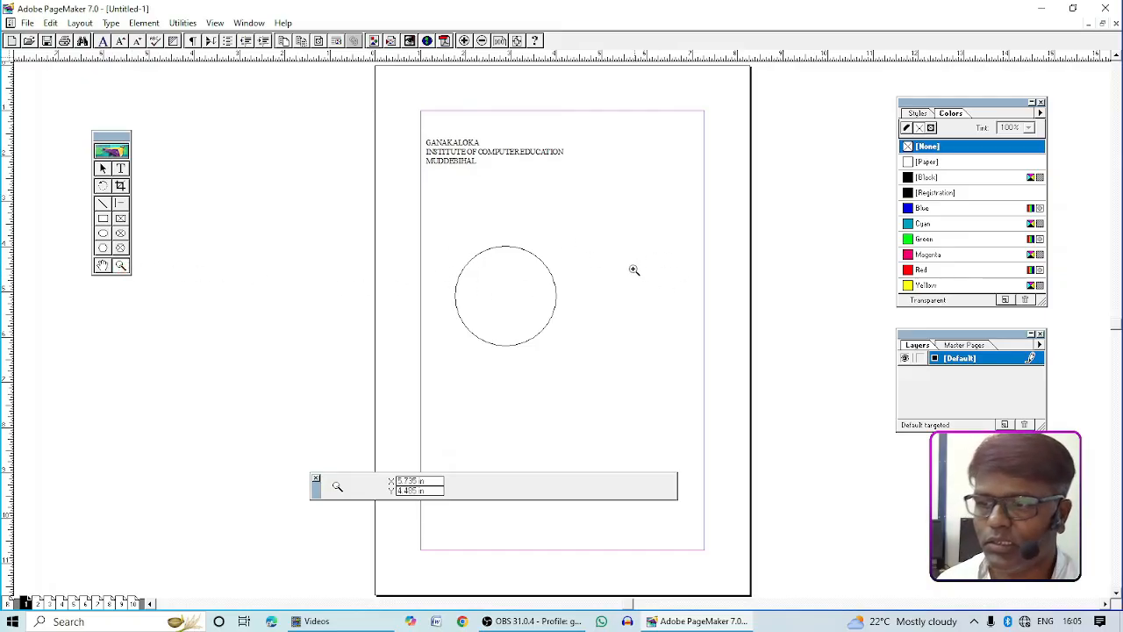
pyautogui.click(103, 184)
pyautogui.click(105, 170)
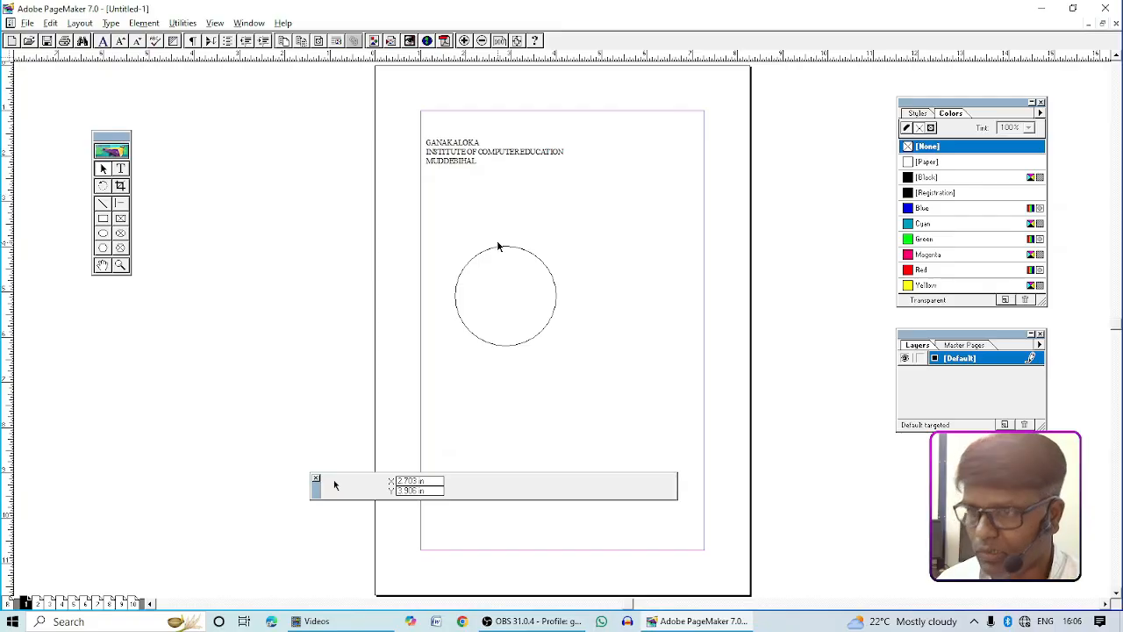
pyautogui.hotkey('ctrl', 'space')
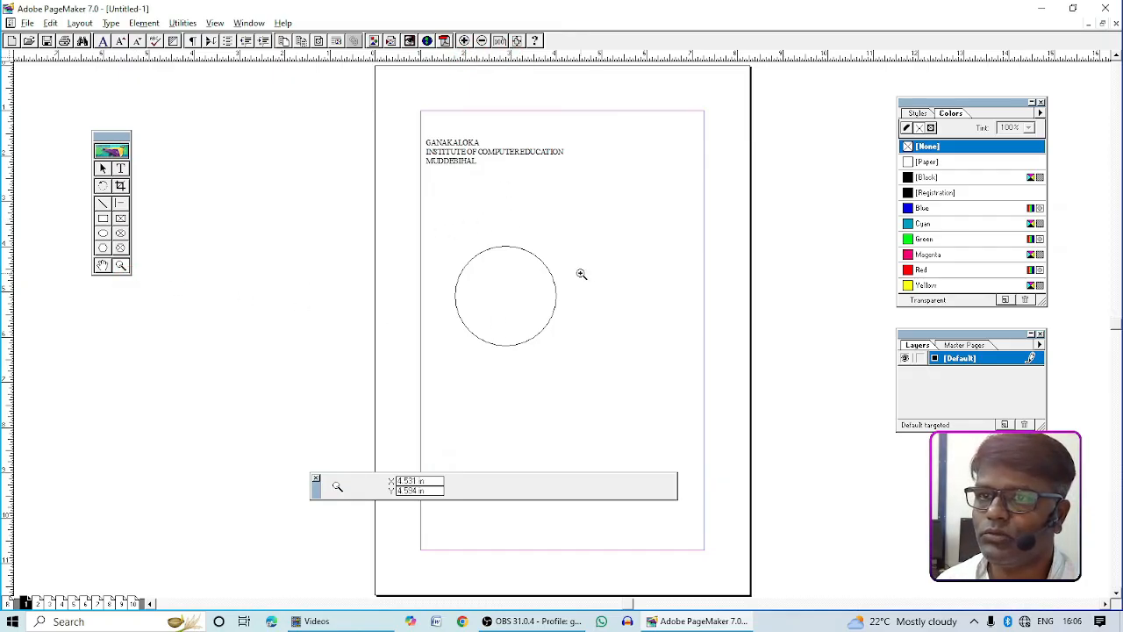
pyautogui.click(116, 185)
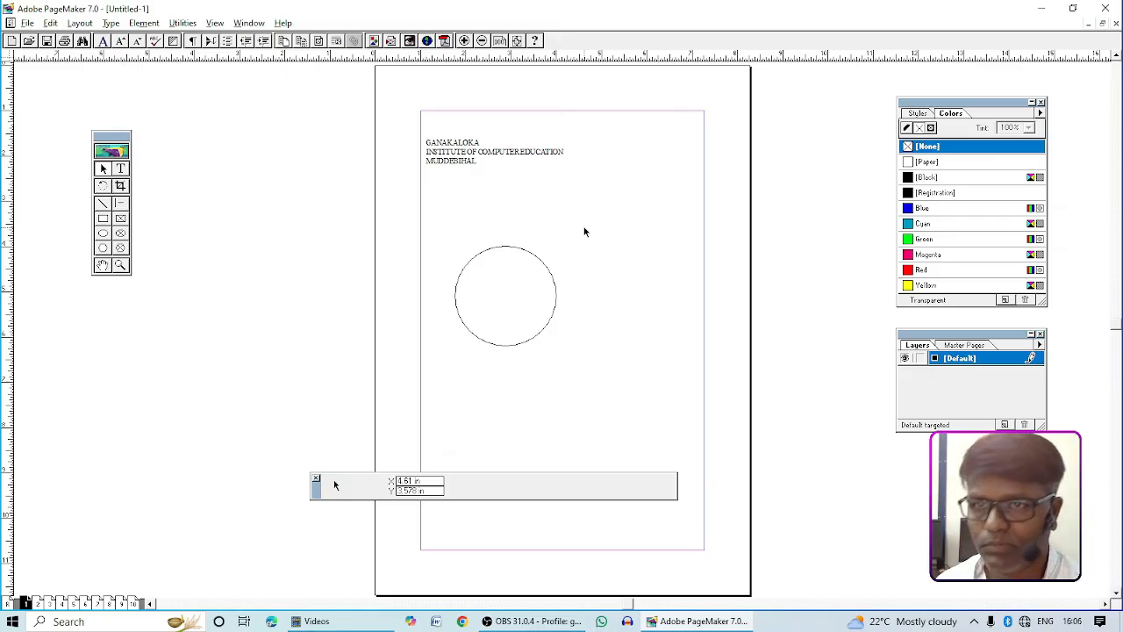
# Enlarge the page view while keeping the Pointer tool active, to see the circle's lower edge close up.
pyautogui.hotkey('ctrl', '+')
pyautogui.hotkey('ctrl', '+')
pyautogui.hotkey('ctrl', '+')
pyautogui.hotkey('ctrl', '+')
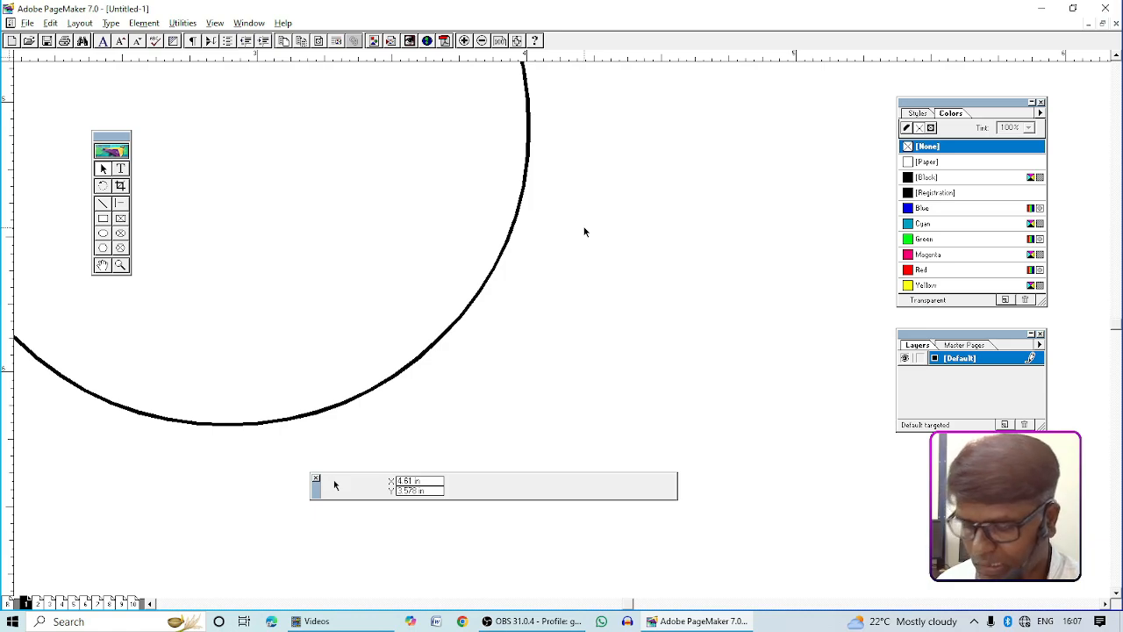
# Reduce the view until the pasteboard edges are in view, and enlarge it until the heading text is readable.
pyautogui.hotkey('ctrl', '-')
pyautogui.hotkey('ctrl', '-')
pyautogui.hotkey('ctrl', '-')
pyautogui.hotkey('ctrl', '-')
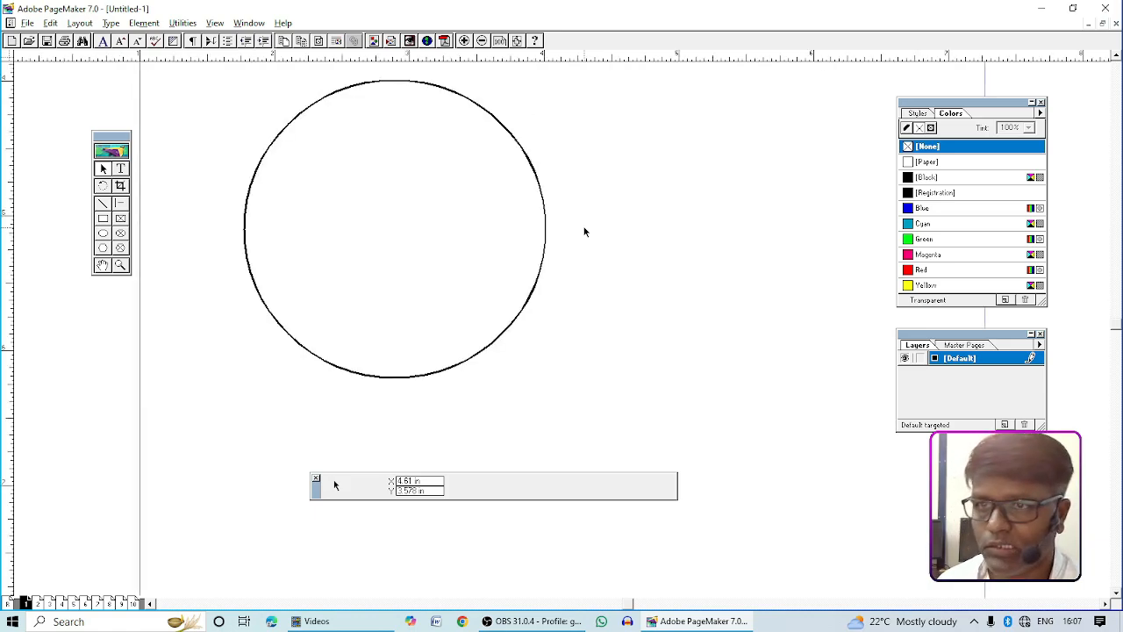
pyautogui.hotkey('ctrl', '-')
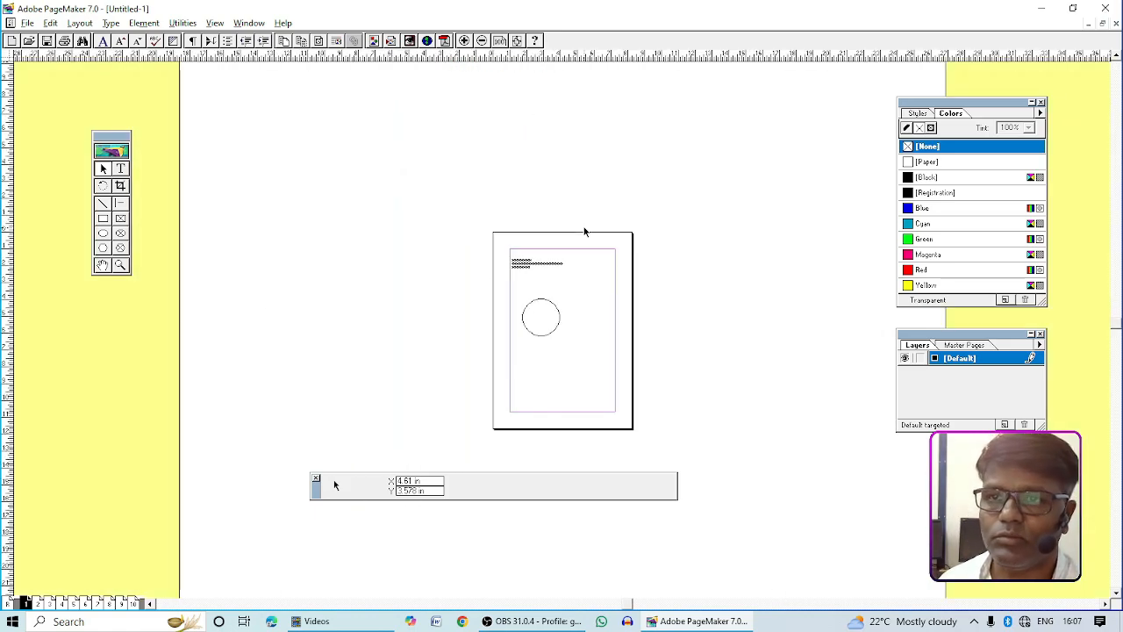
pyautogui.hotkey('ctrl', '+')
pyautogui.hotkey('ctrl', '+')
pyautogui.hotkey('ctrl', '+')
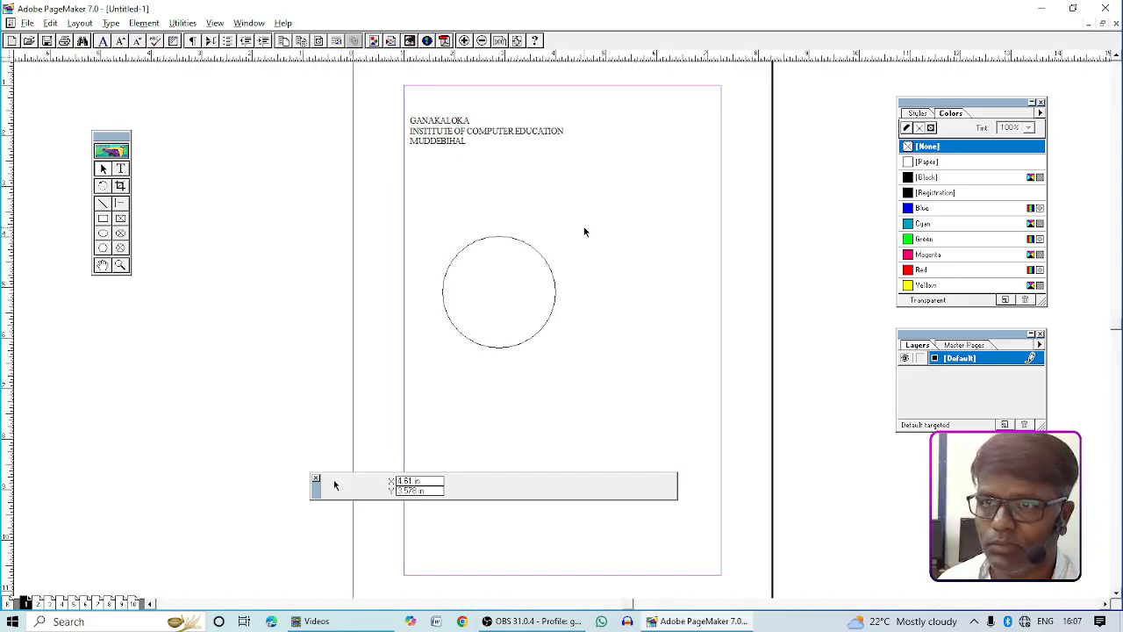
# Reduce the page view by two levels, and enlarge it again to actual size.
pyautogui.hotkey('ctrl', '-')
pyautogui.hotkey('ctrl', '-')
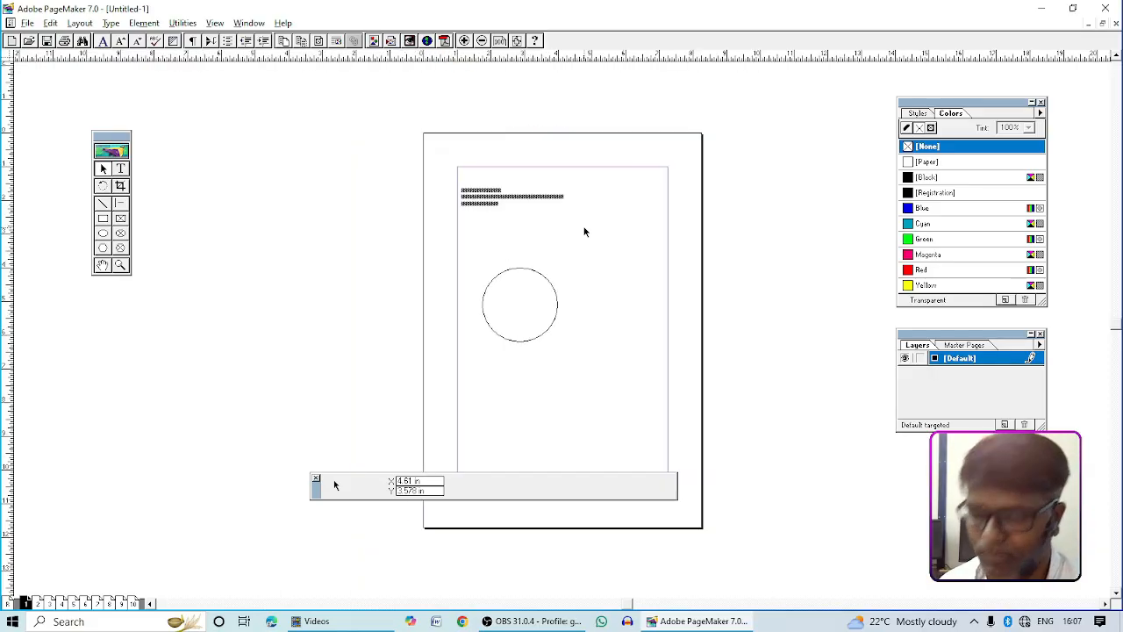
pyautogui.hotkey('ctrl', '+')
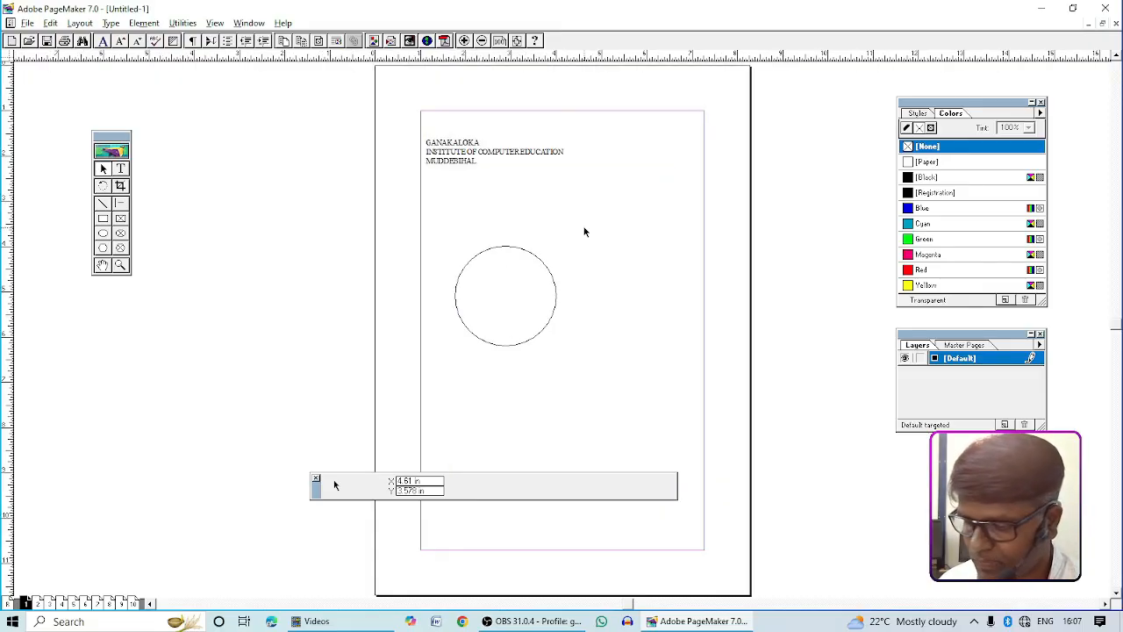
pyautogui.hotkey('ctrl', '+')
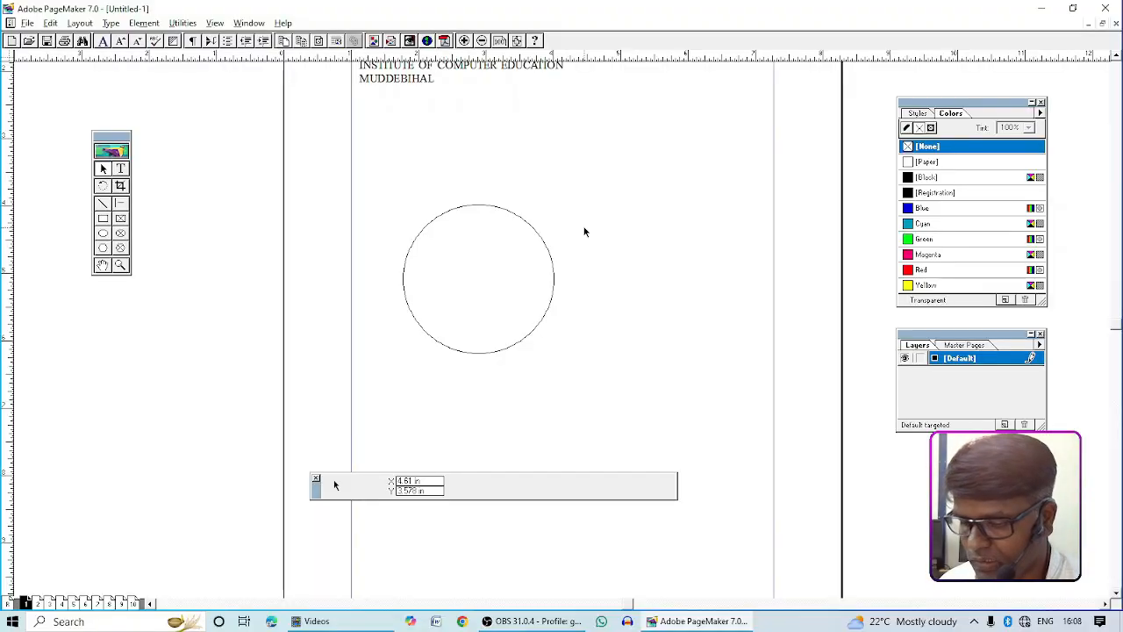
pyautogui.hotkey('ctrl', '0')
pyautogui.hotkey('ctrl', '+')
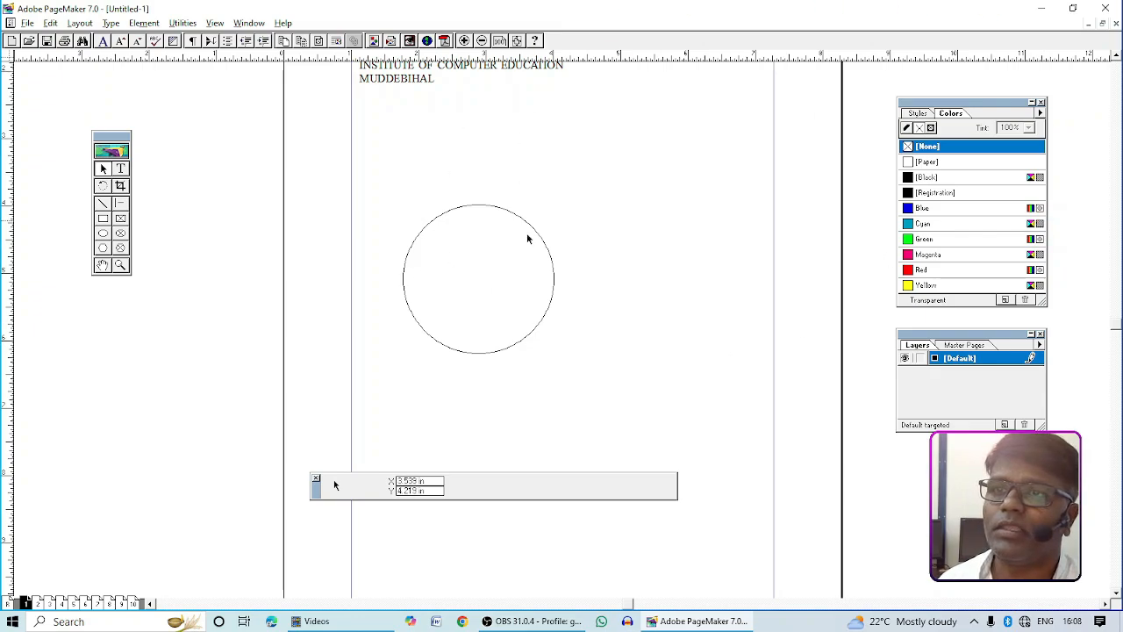
# With the entire pasteboard in view, reshape and move the circle into a taller oval nearer the page's centre, and shift the heading slightly down.
pyautogui.rightClick(564, 172)
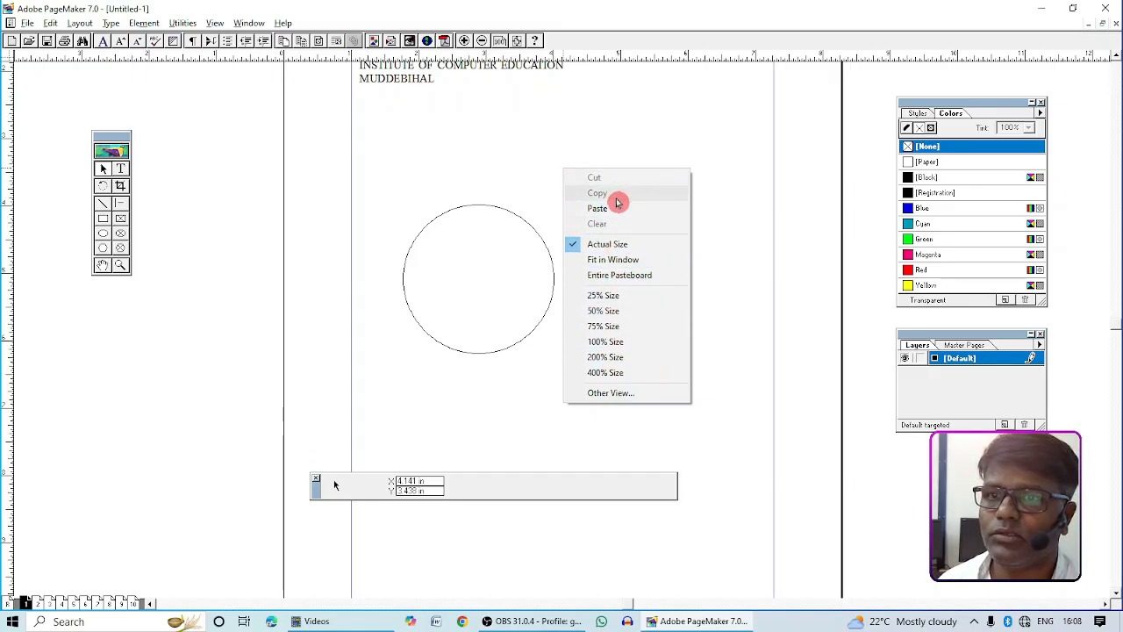
pyautogui.click(618, 280)
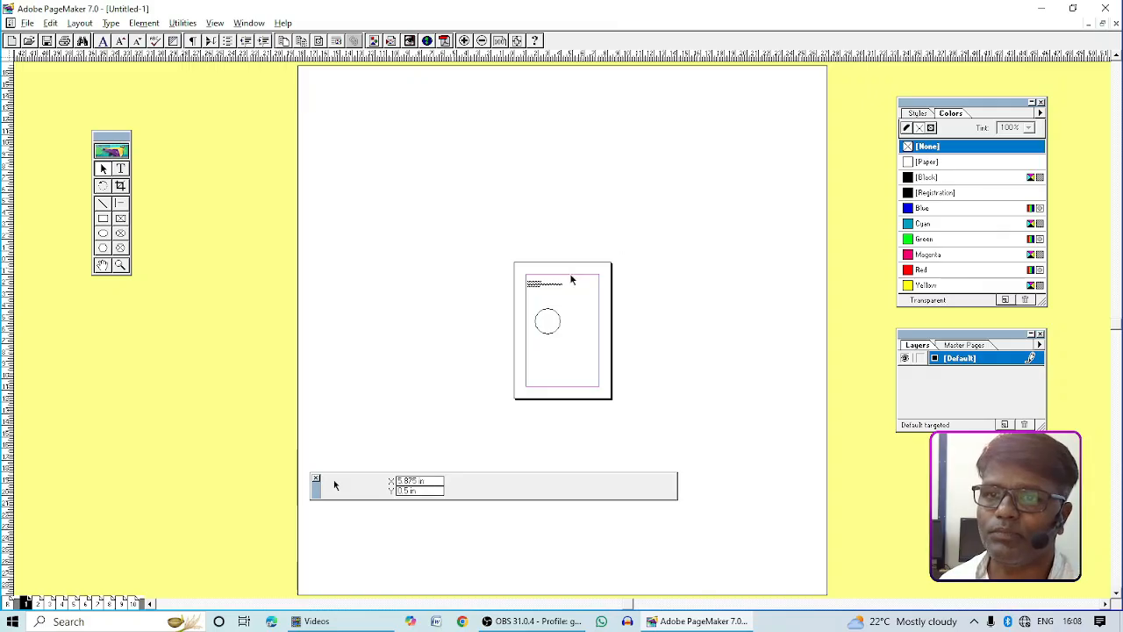
pyautogui.click(536, 288)
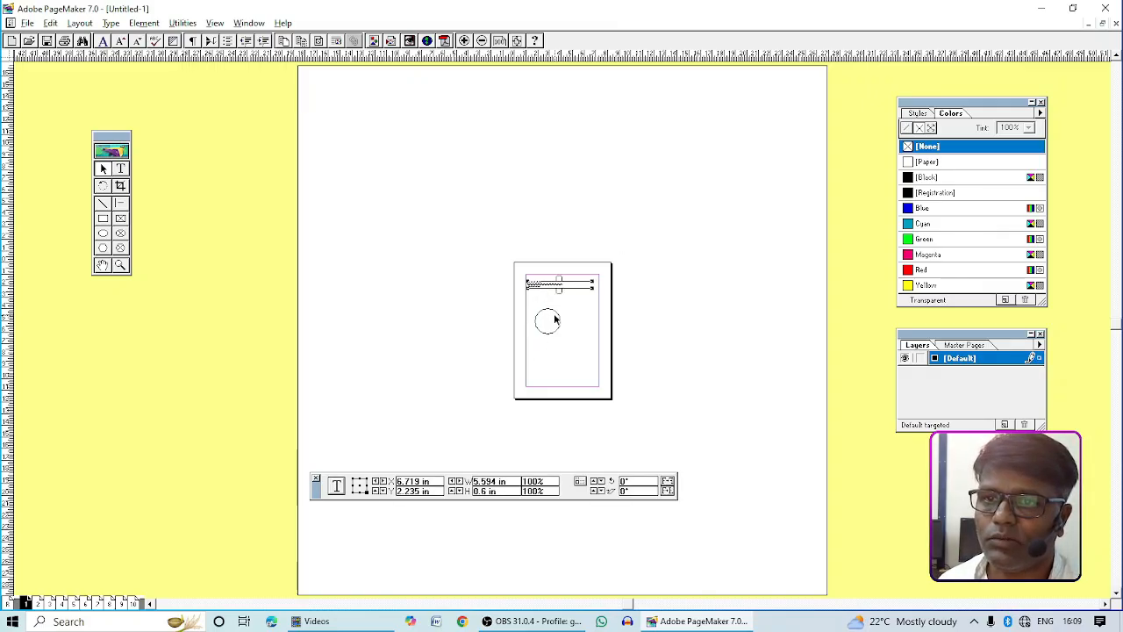
pyautogui.click(556, 318)
pyautogui.click(556, 318)
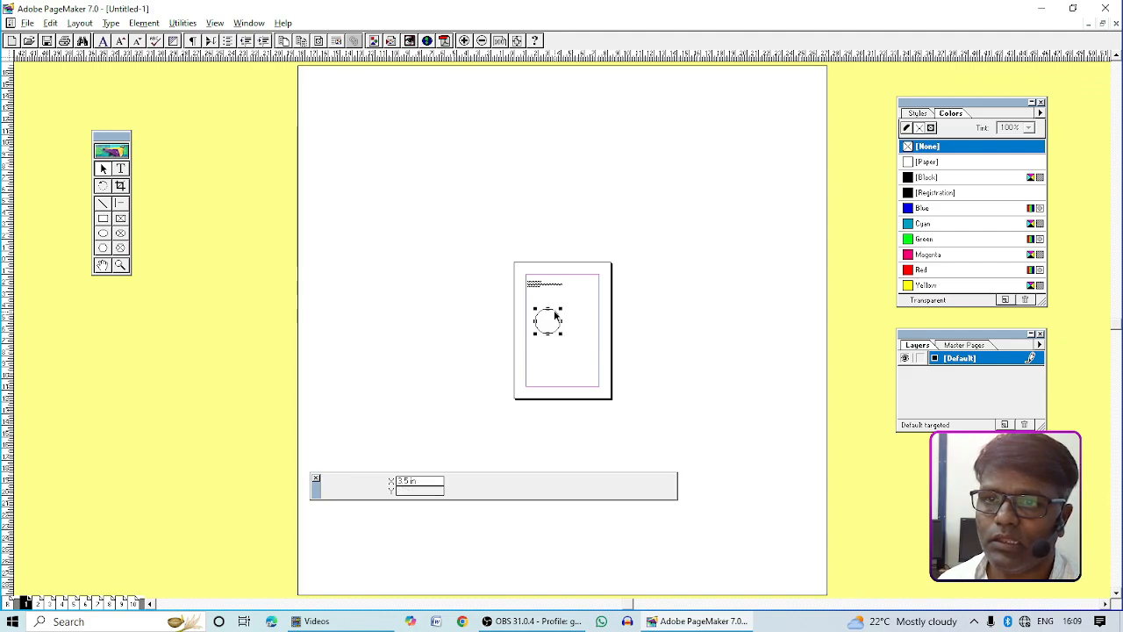
pyautogui.moveTo(556, 318); pyautogui.dragTo(572, 348)
pyautogui.click(540, 288)
pyautogui.moveTo(540, 288)
pyautogui.mouseDown()
pyautogui.moveTo(476, 278)
pyautogui.moveTo(450, 298)
pyautogui.moveTo(540, 296)
pyautogui.mouseUp()
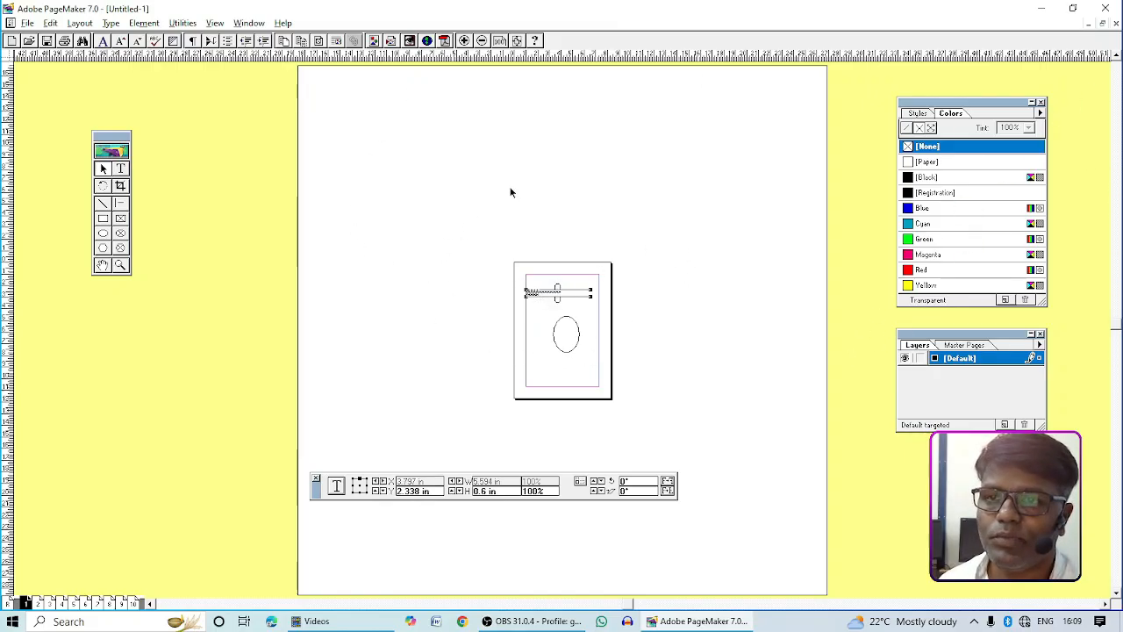
# Show the page at actual size, centred beside the oval, and fit the whole page in the window.
pyautogui.rightClick(590, 320)
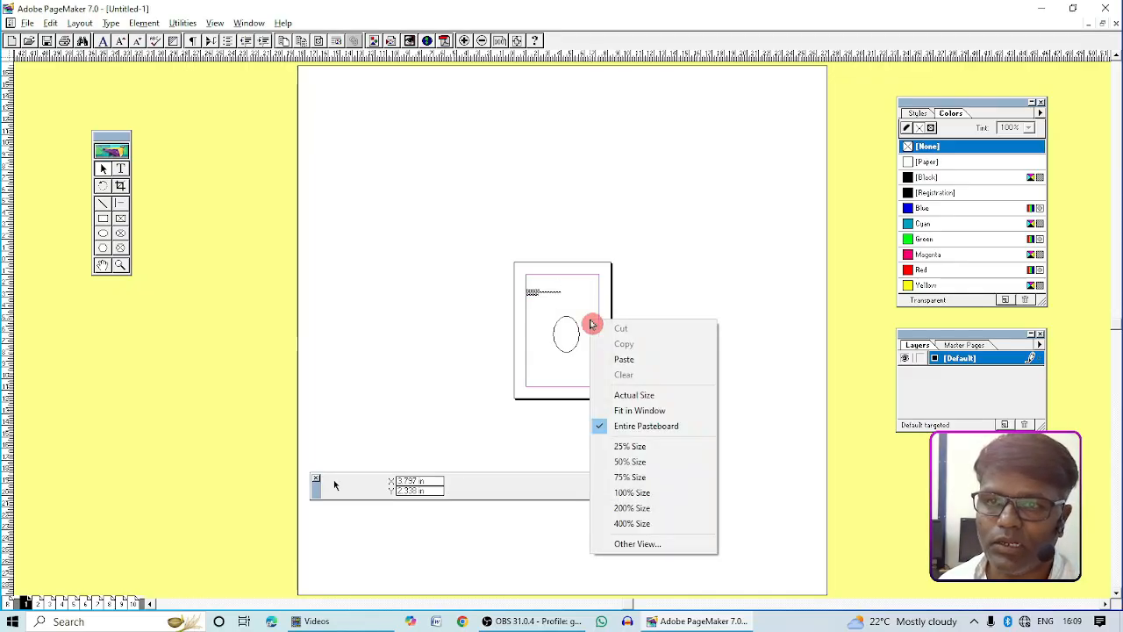
pyautogui.click(637, 397)
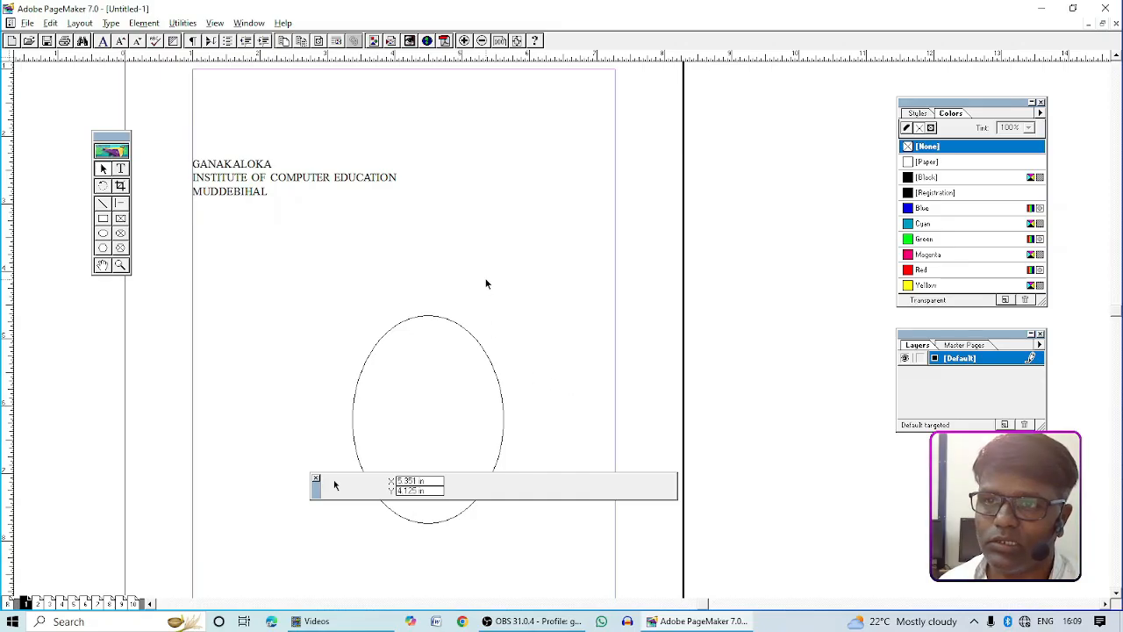
pyautogui.rightClick(488, 283)
pyautogui.click(527, 378)
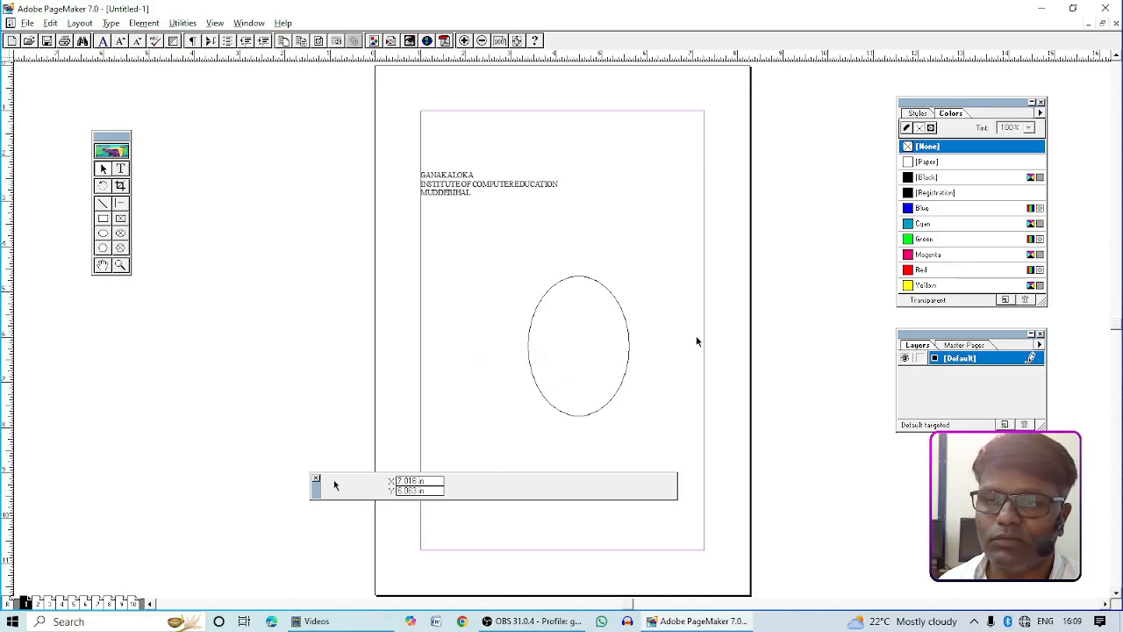
# Set the page view to 25% size, to 75% size and to 100% size in turn.
pyautogui.rightClick(595, 221)
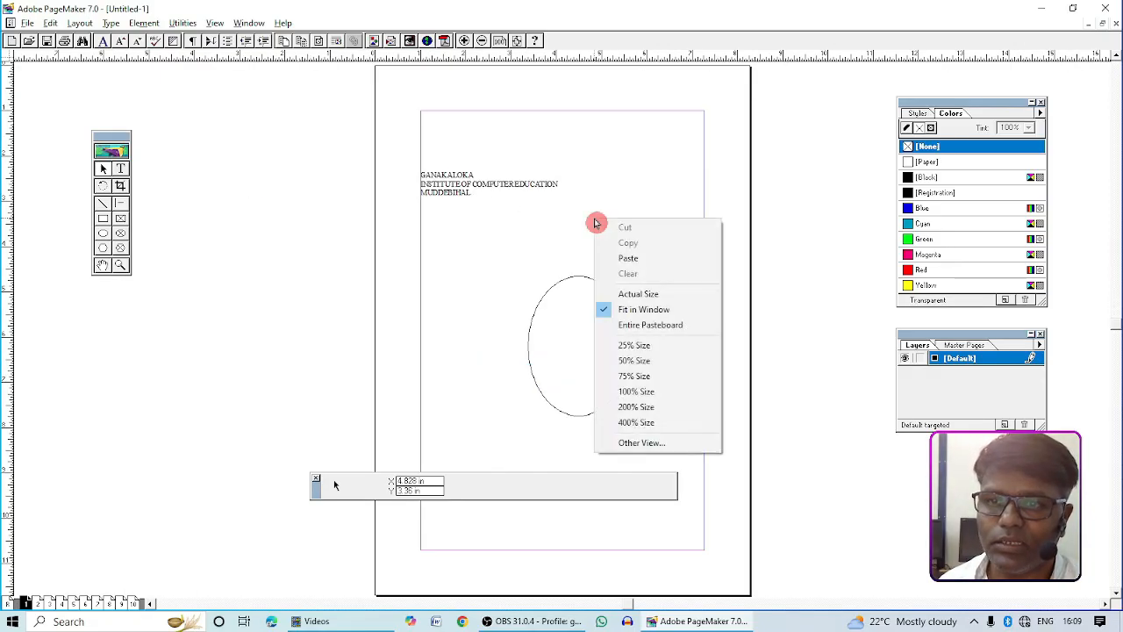
pyautogui.click(640, 350)
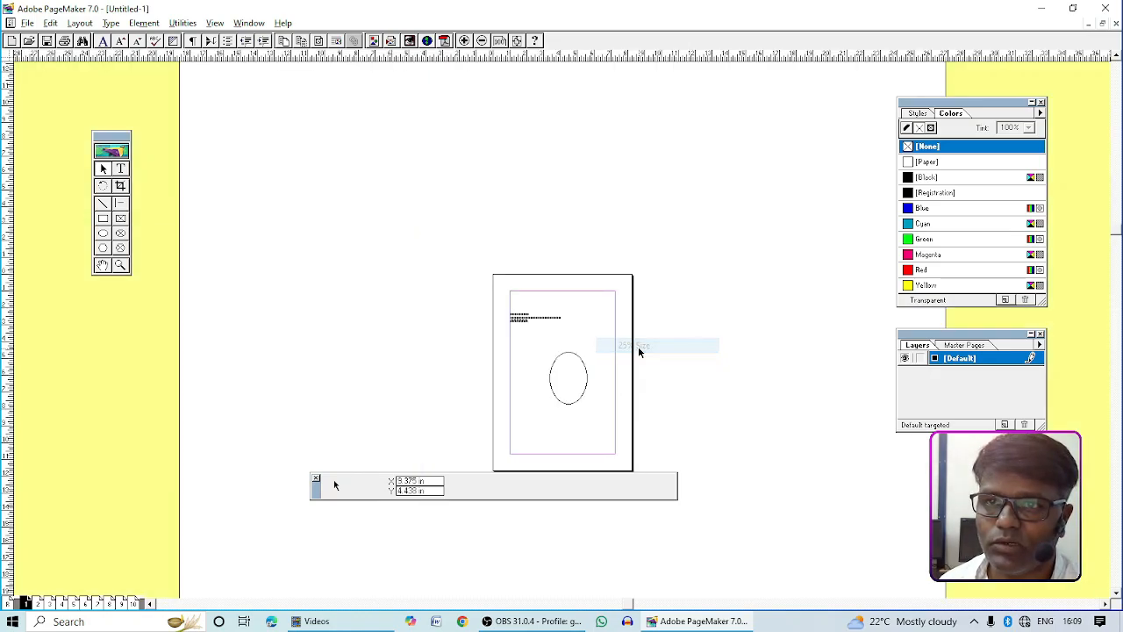
pyautogui.rightClick(591, 329)
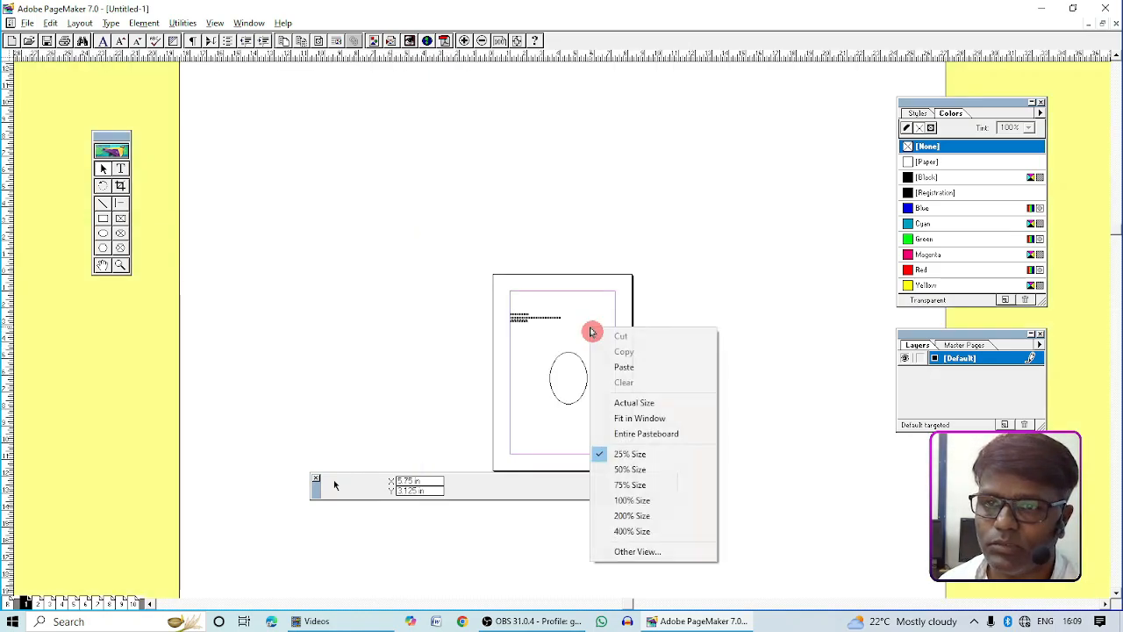
pyautogui.click(630, 485)
pyautogui.rightClick(567, 376)
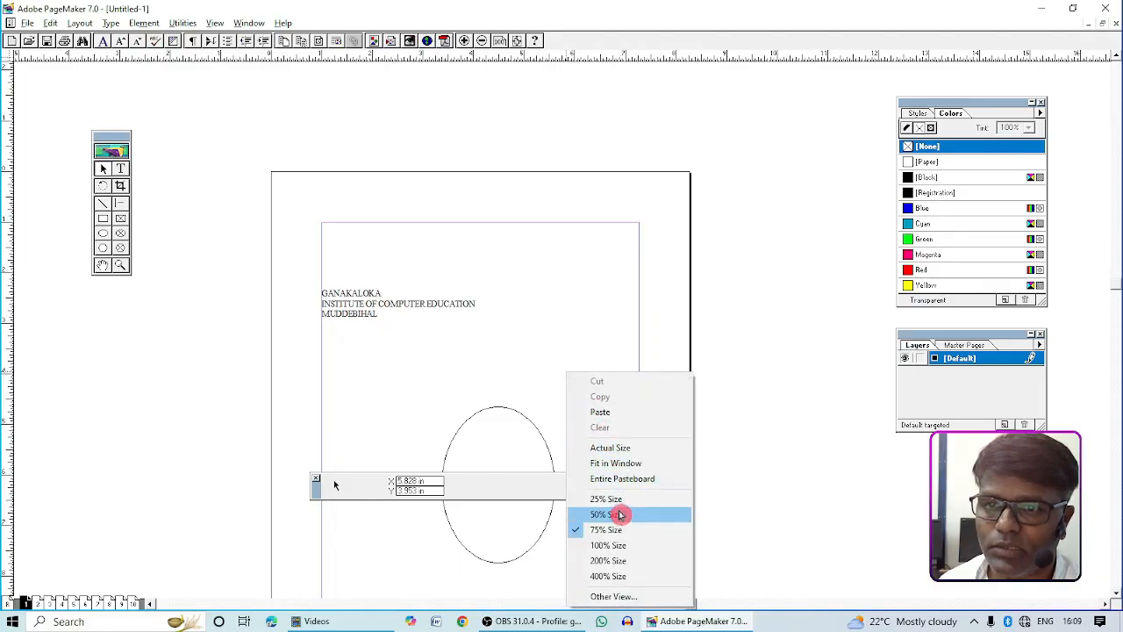
pyautogui.click(626, 548)
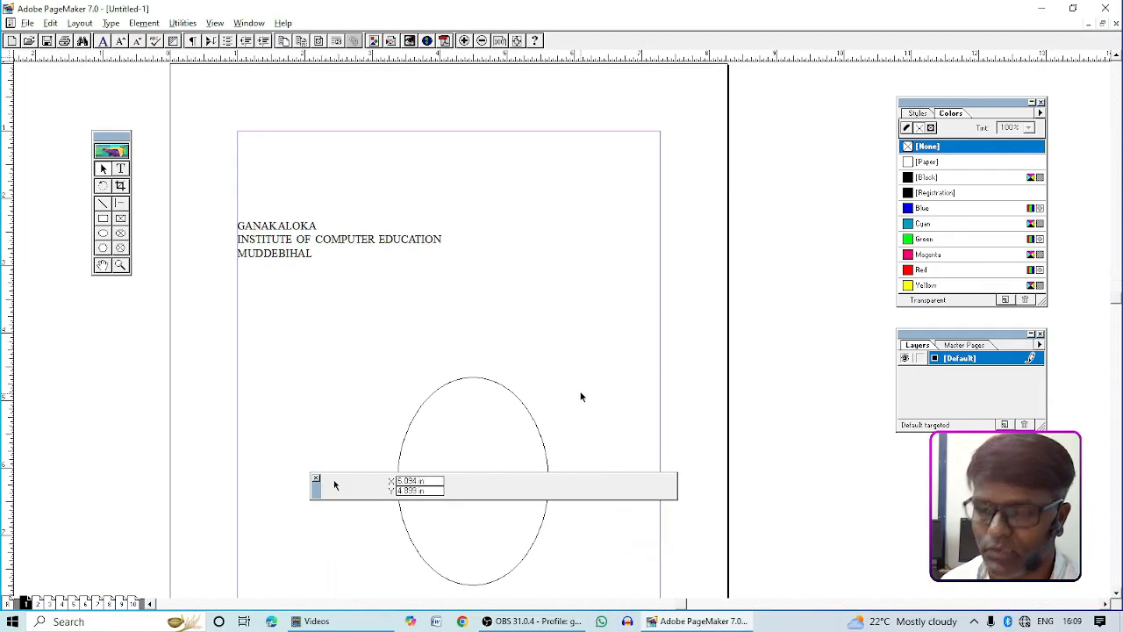
# Pan the page until the whole oval is in view, and look over the available view sizes.
pyautogui.moveTo(578, 381); pyautogui.dragTo(636, 219)
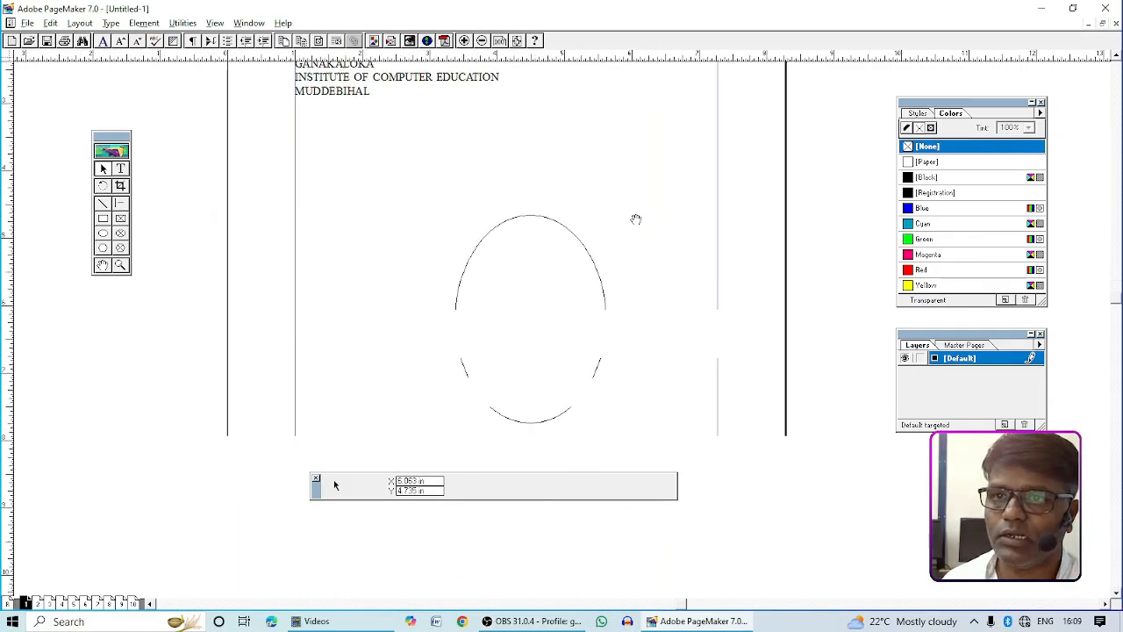
pyautogui.rightClick(612, 245)
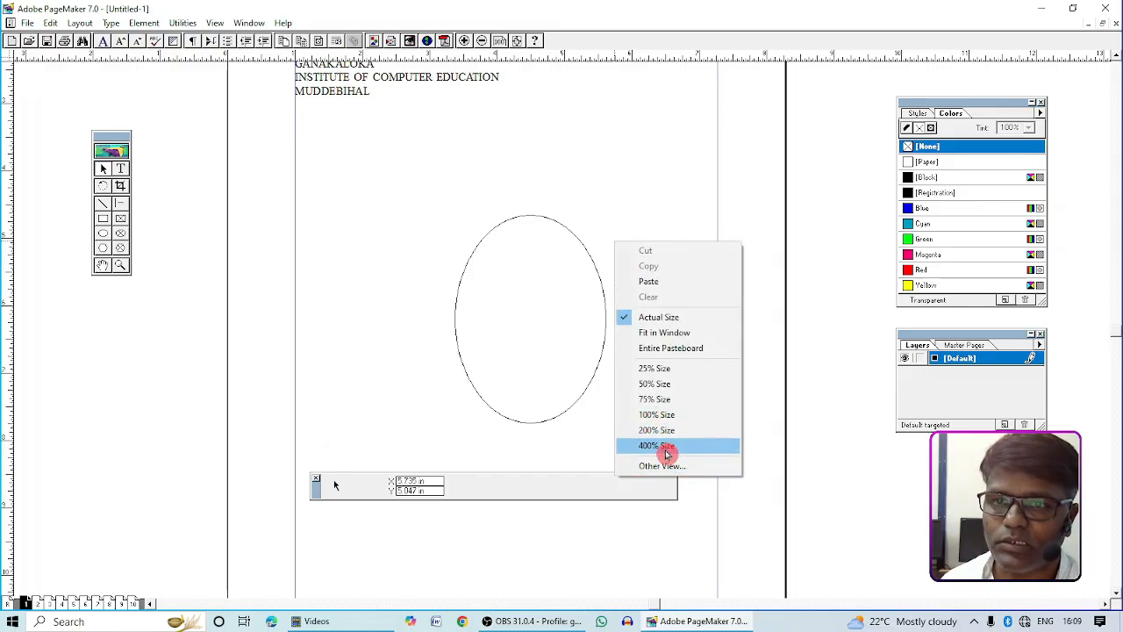
pyautogui.click(556, 356)
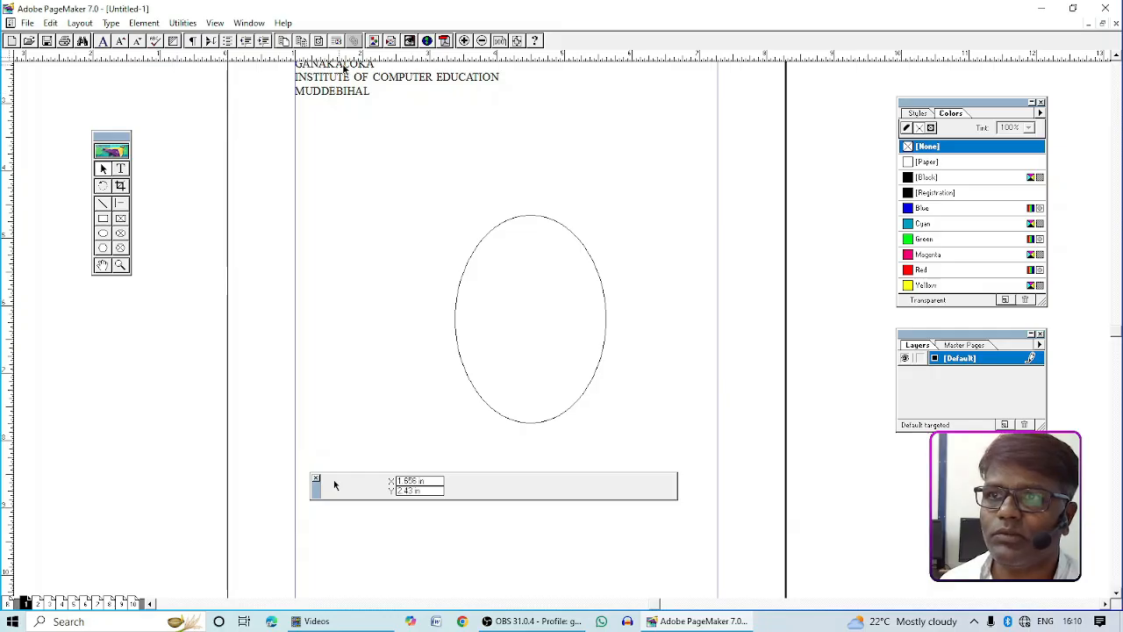
pyautogui.click(317, 60)
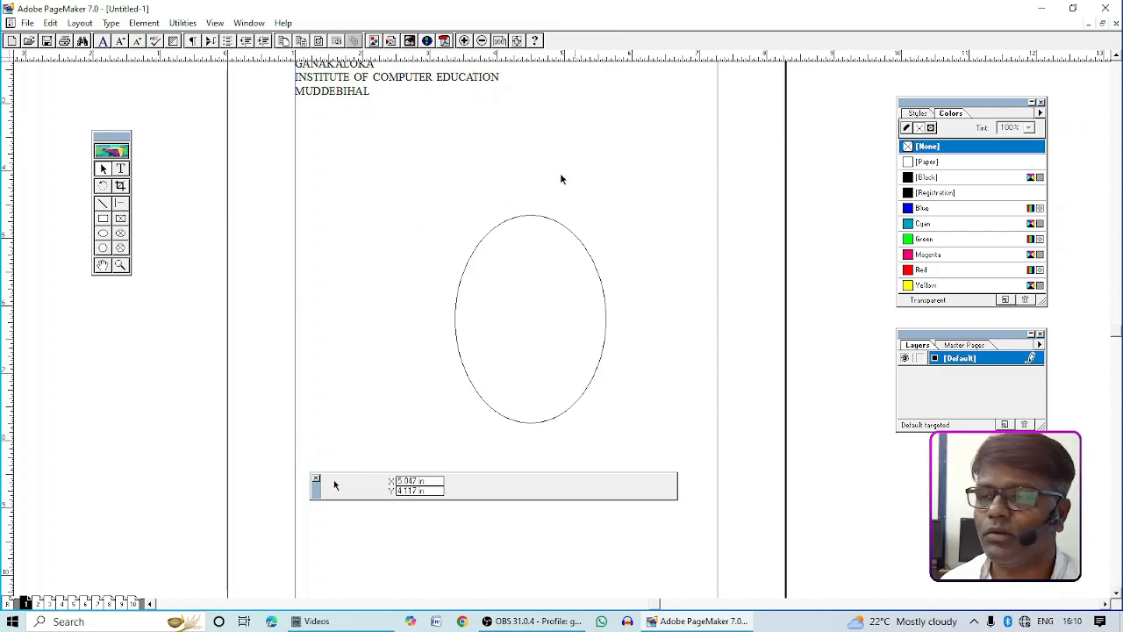
# Pan the page with the temporary hand while the Text tool stays active.
pyautogui.click(101, 267)
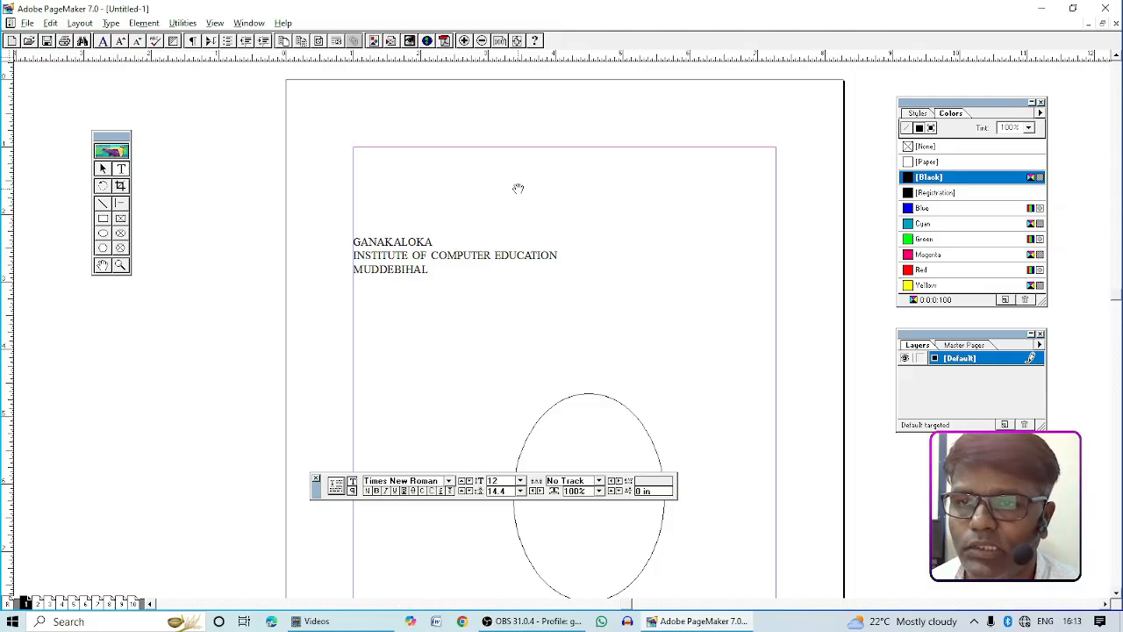
pyautogui.moveTo(518, 189); pyautogui.dragTo(370, 153)
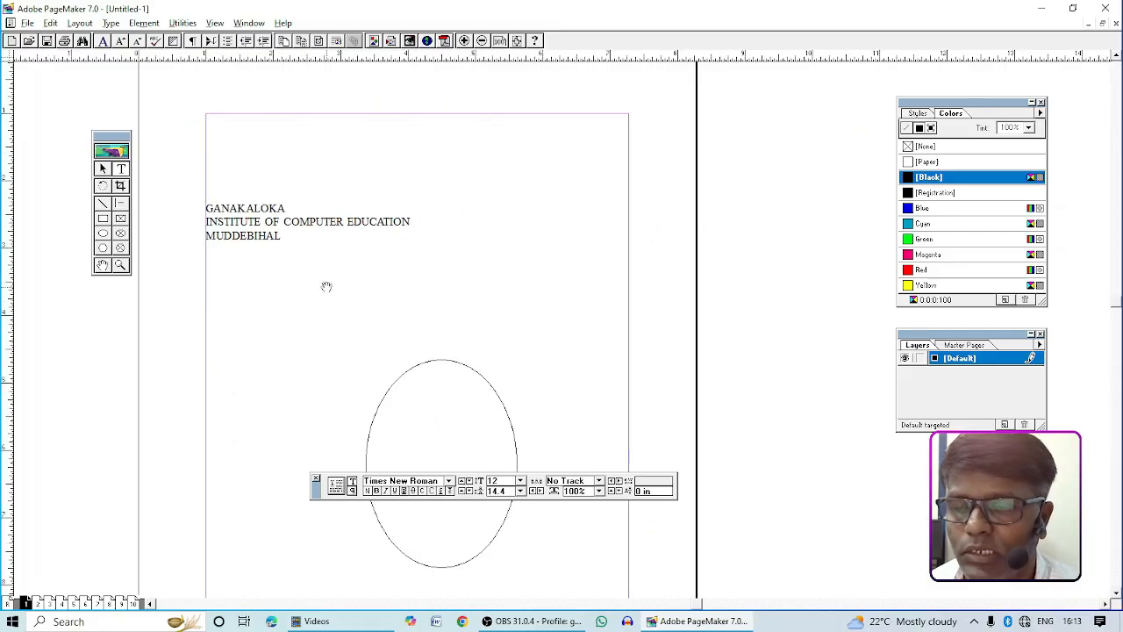
pyautogui.moveTo(326, 286); pyautogui.dragTo(321, 261)
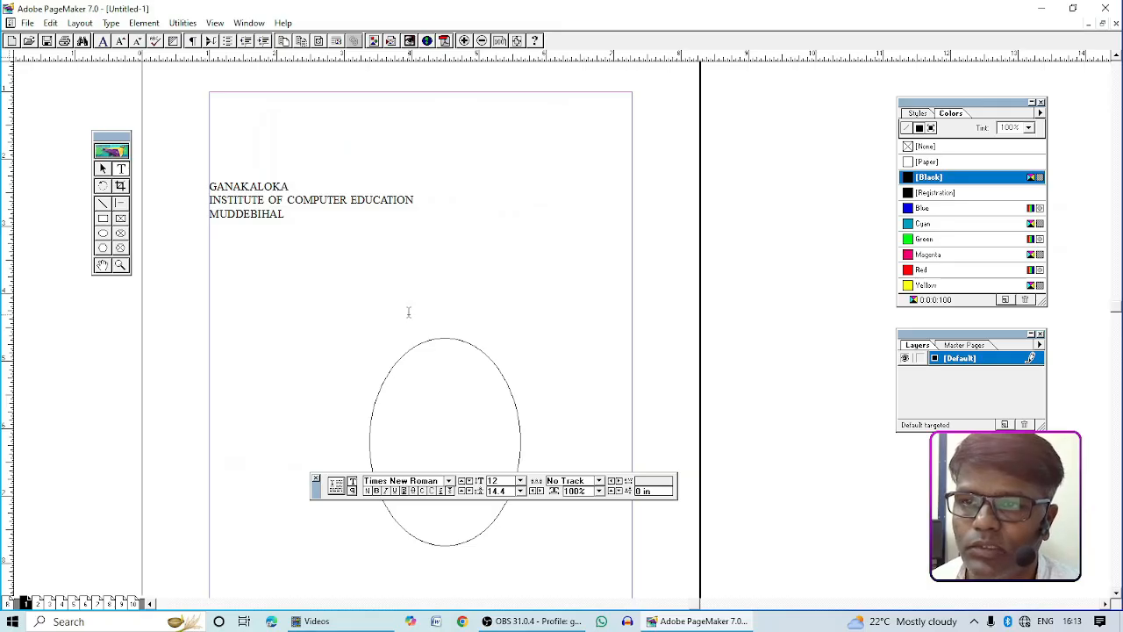
# Pan the page with the Hand tool, and pan it again with the temporary hand while the Pointer tool is active.
pyautogui.click(103, 265)
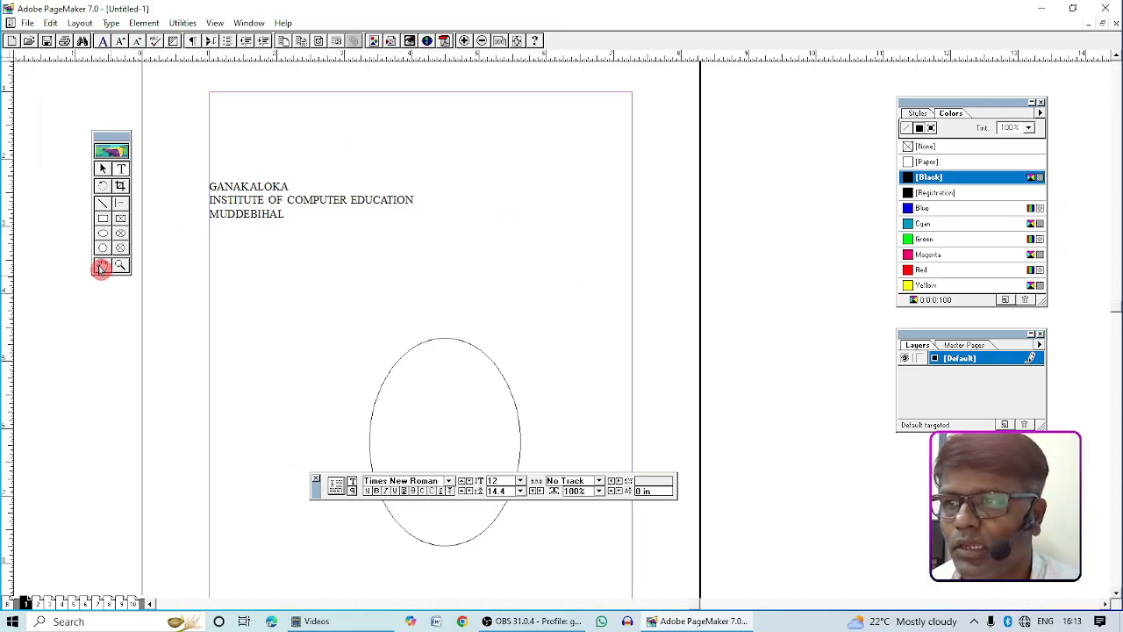
pyautogui.moveTo(396, 281); pyautogui.dragTo(521, 243)
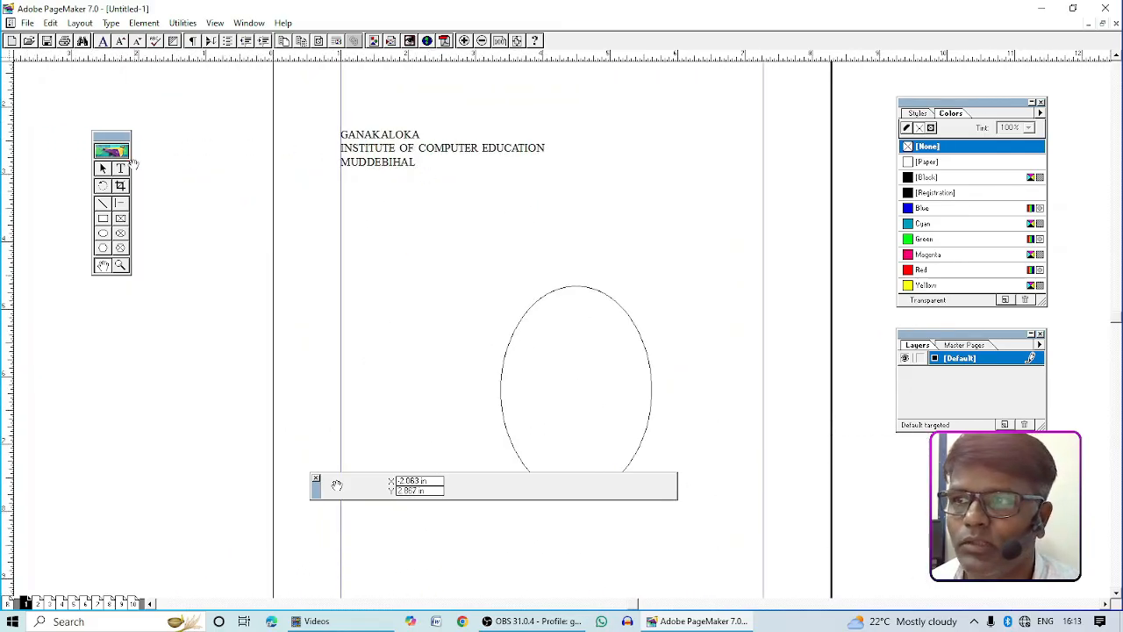
pyautogui.click(101, 169)
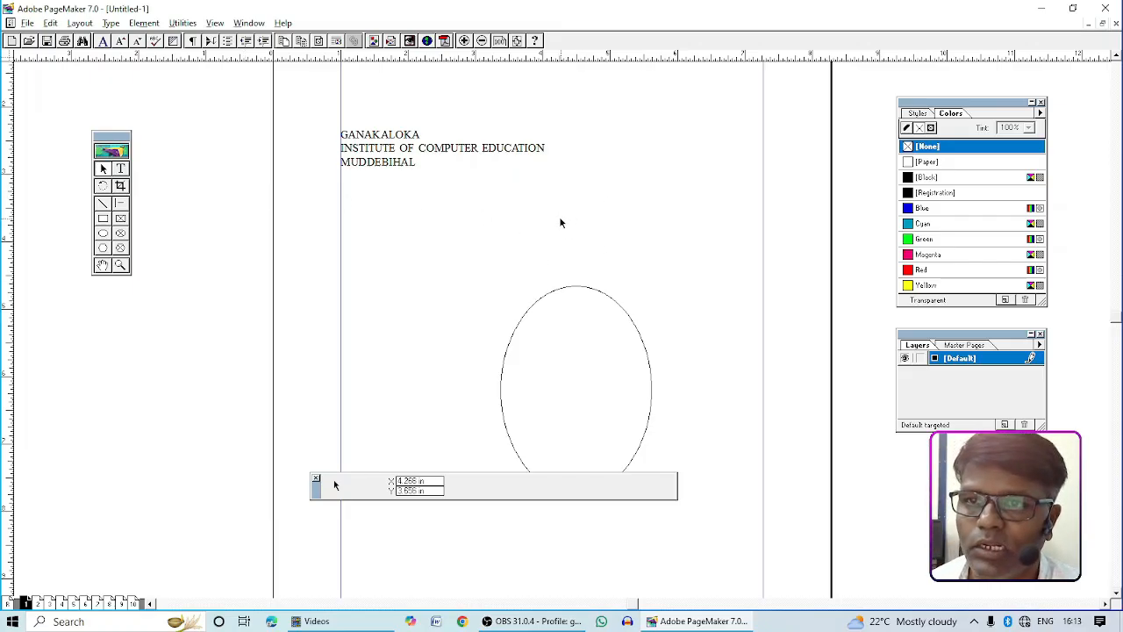
pyautogui.moveTo(555, 221); pyautogui.dragTo(514, 308)
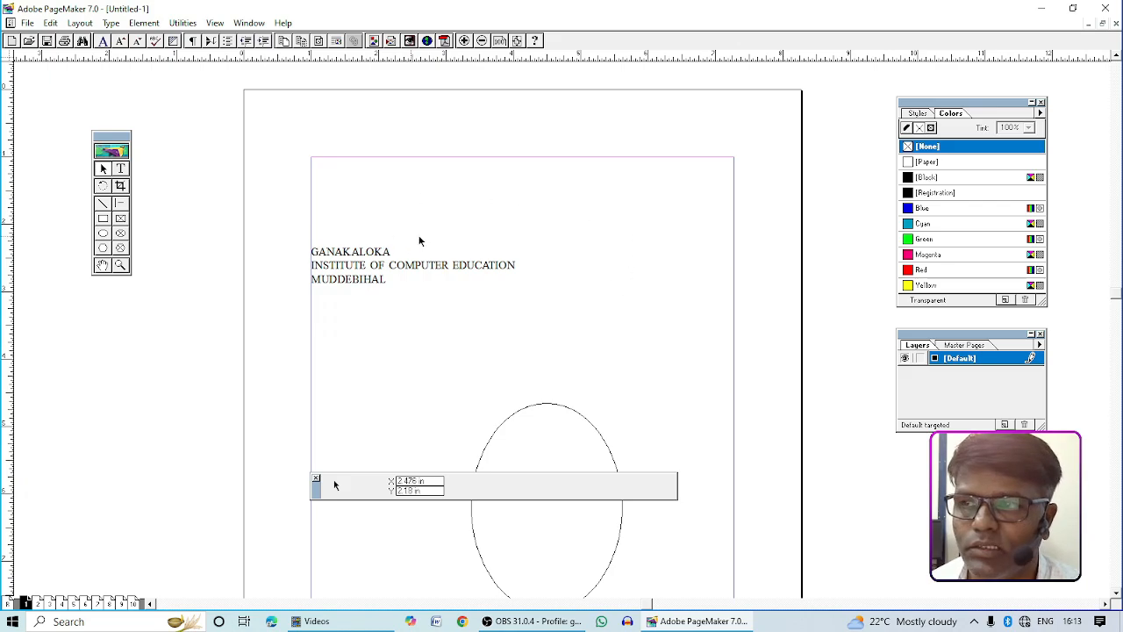
# Switch back and forth between the Text tool and the Pointer tool, leaving the Text tool active.
pyautogui.moveTo(124, 173)
pyautogui.mouseDown()
pyautogui.moveTo(106, 177)
pyautogui.moveTo(118, 177)
pyautogui.mouseUp()
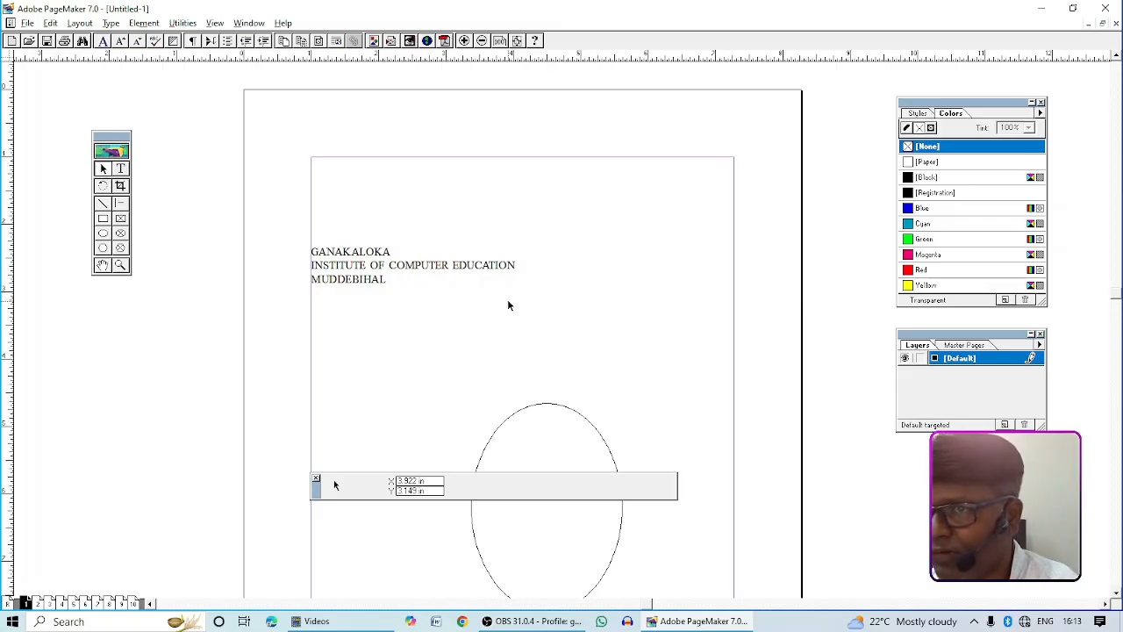
pyautogui.hotkey('alt', 'shift', 'F1')
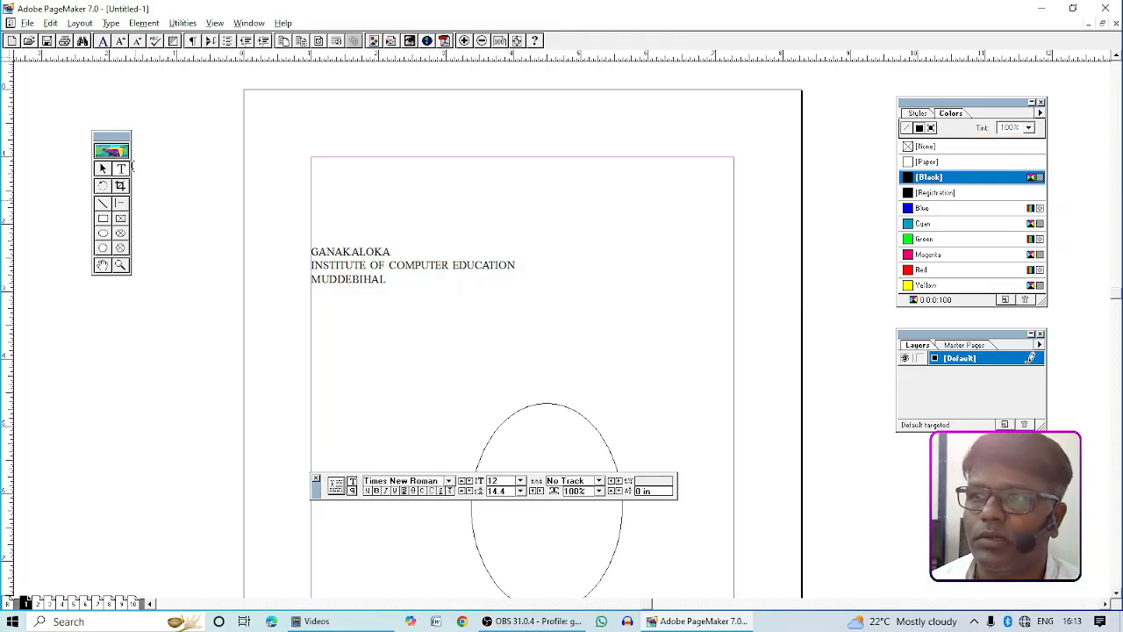
pyautogui.click(124, 171)
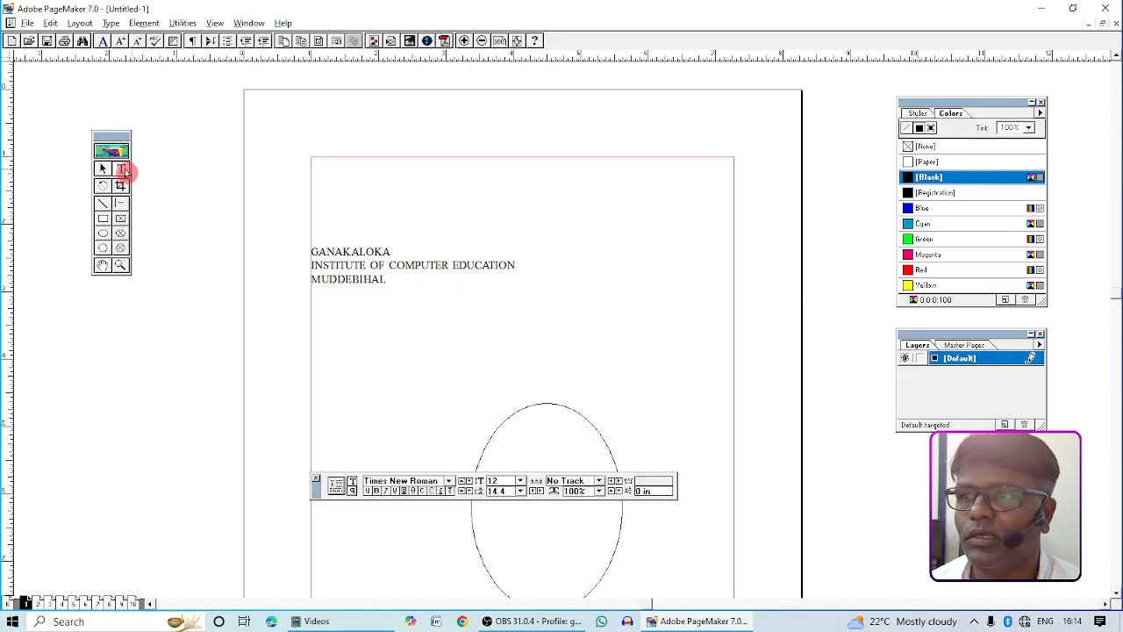
pyautogui.click(103, 170)
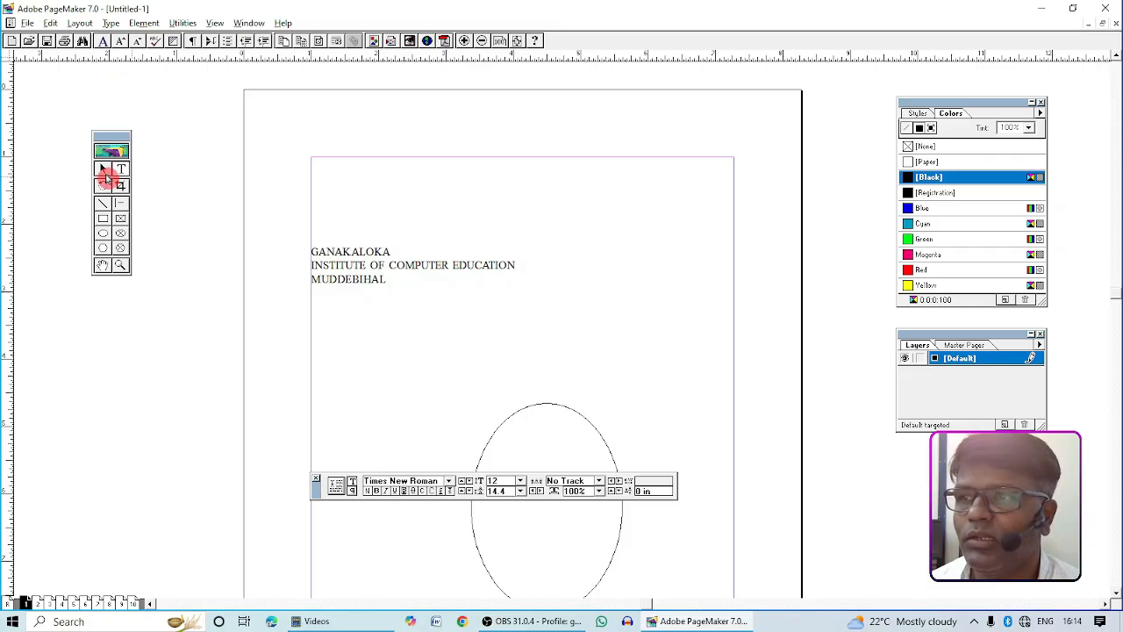
pyautogui.click(102, 253)
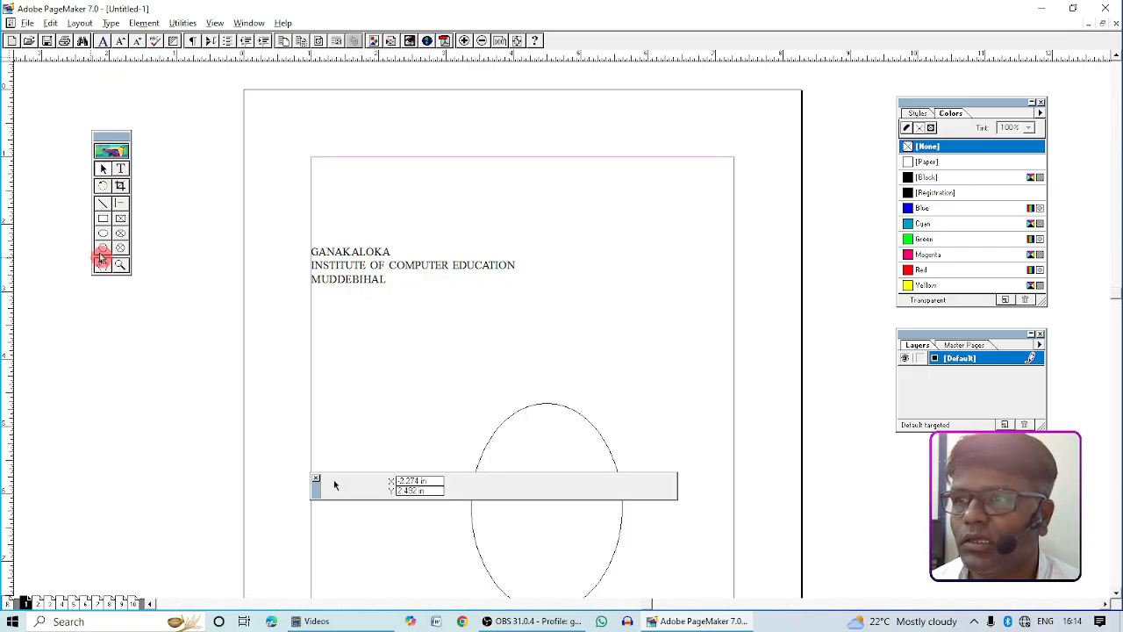
pyautogui.click(122, 170)
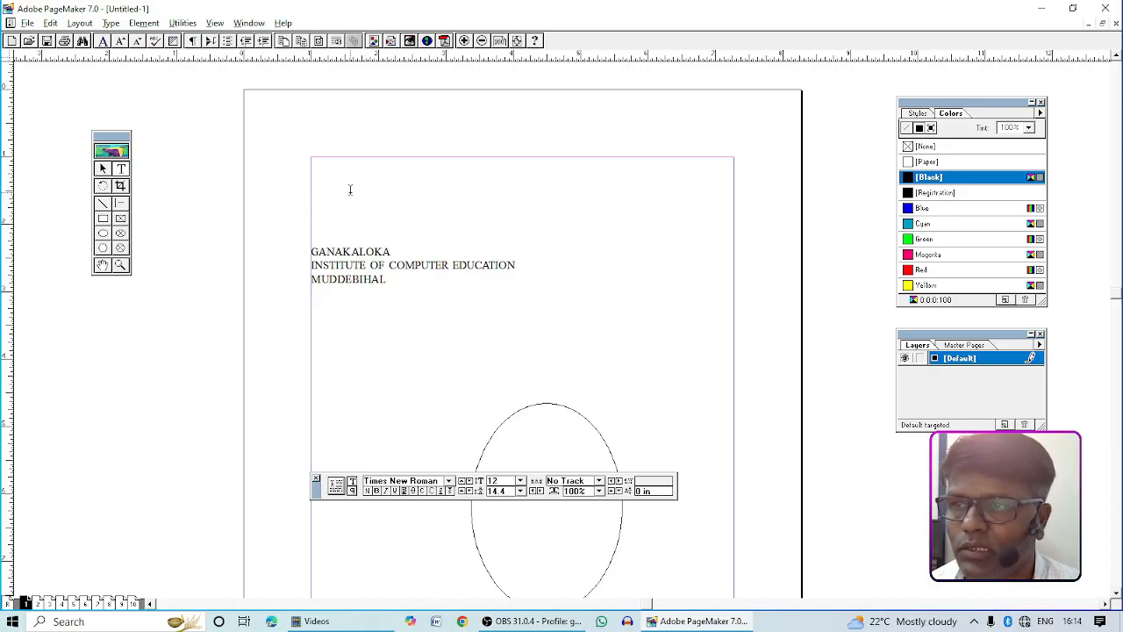
pyautogui.click(126, 173)
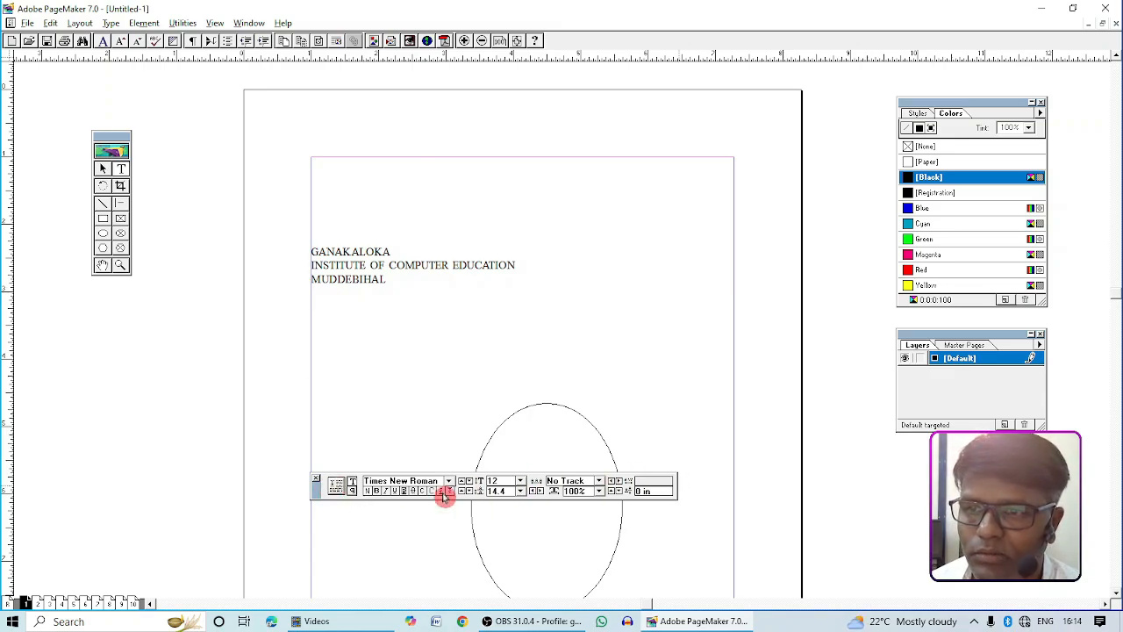
# Create a text block about 6.25 in wide below the heading and fill it with the sample paragraphs beginning "On the Insert tab, the galleries include items".
pyautogui.click(102, 169)
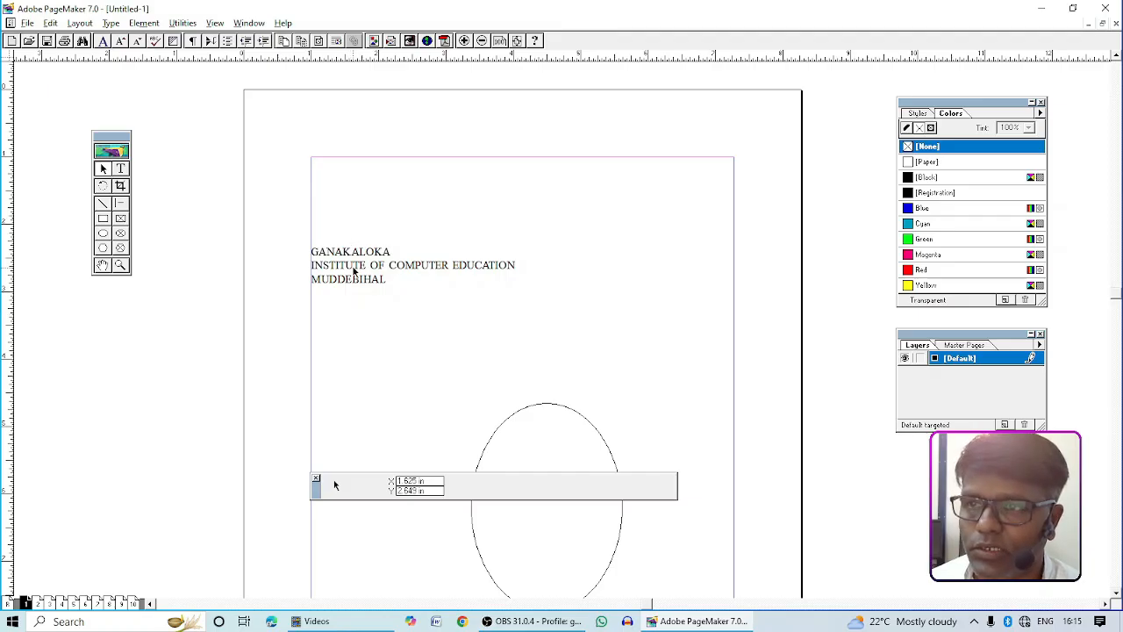
pyautogui.click(120, 168)
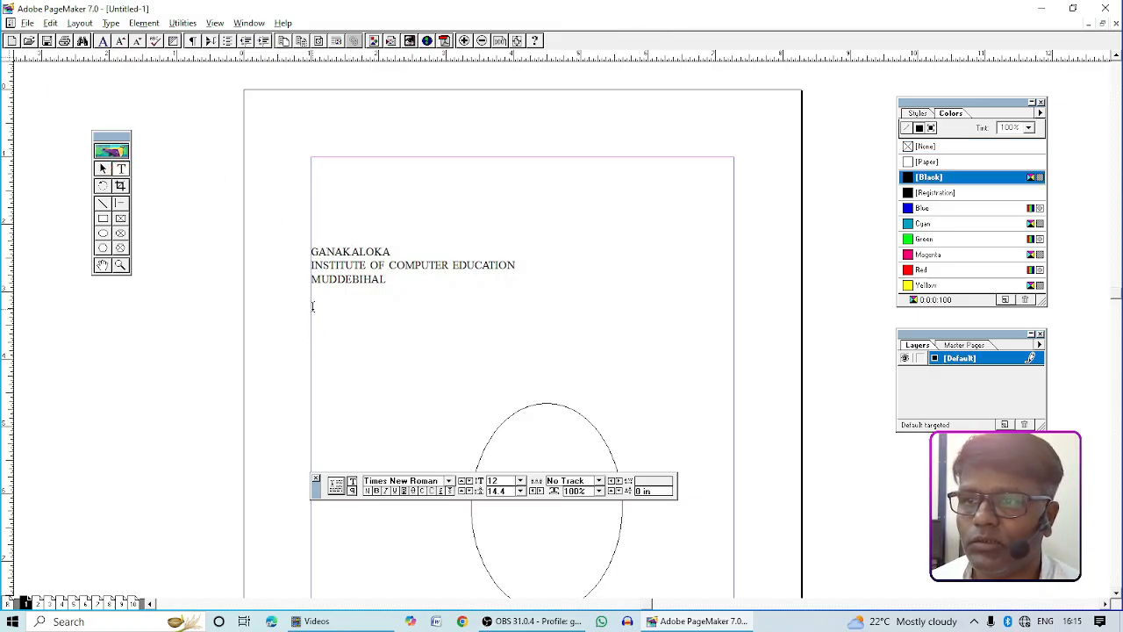
pyautogui.moveTo(313, 306); pyautogui.dragTo(731, 380)
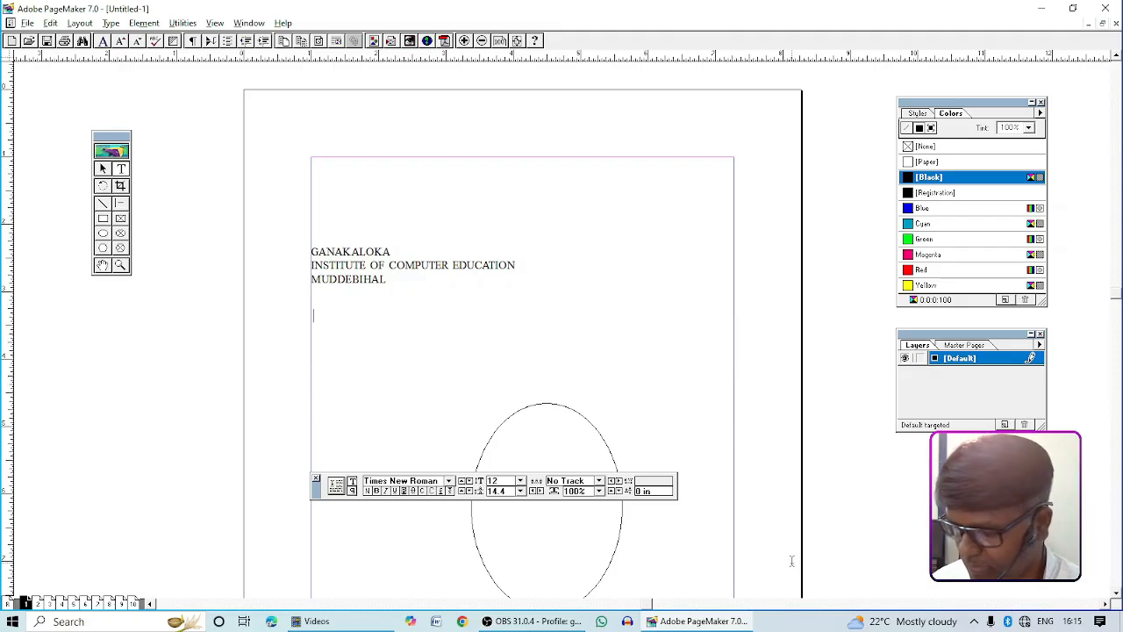
pyautogui.write('On the Insert tab, the galleries include items that are designed to coordinate with the overall look of your document. You can use these galleries to insert tables, headers, footers, lists, cover pages, and other document building blocks. When you create pictures, charts, or diagrams, they also coordinate with your current document look. You can easily change the formatting of selected text in the document text by choosing a look for the selected text from the Quick Styles gallery on the Home tab. You can also format text directly by using the other controls on the Home tab. Most controls offer a choice of using the look from the current theme or using a format that you specify directly. To change the overall look of your document, choose new Theme elements on the Page Layout tab. To change the looks available in the Quick Style gallery, use the Change Current Quick Style Set command. Both the Themes gallery and the Quick Styles gallery provide reset commands so that you can always restore the look of your document to the original contained in your current template.')
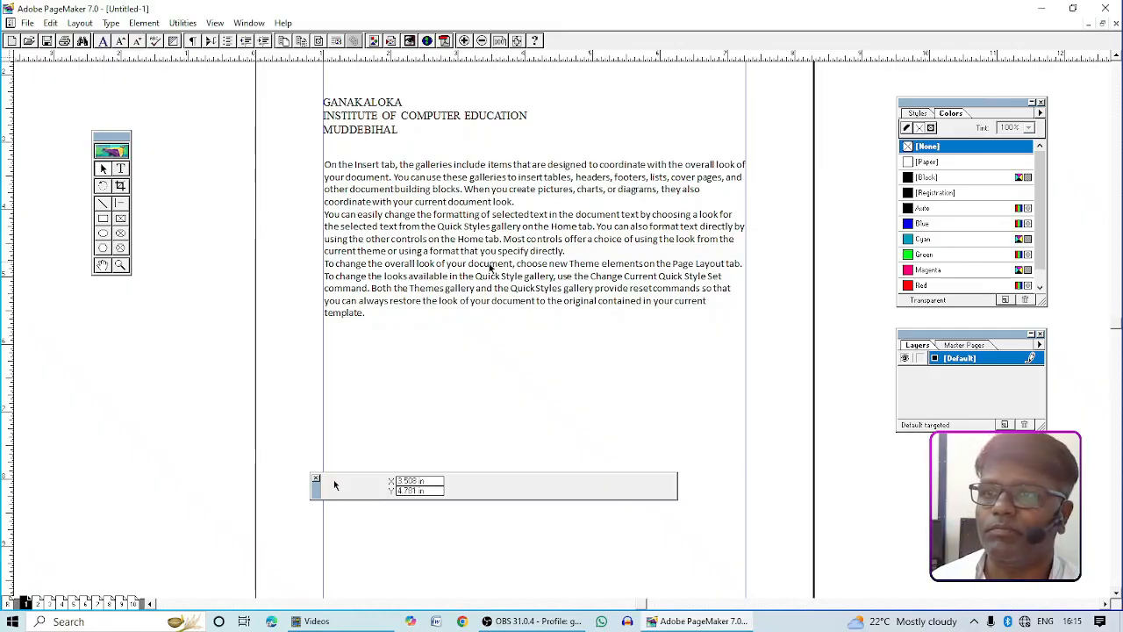
# Move the heading text block up to about Y 2.17 in and the paragraph block down to about Y 3.89 in.
pyautogui.click(441, 232)
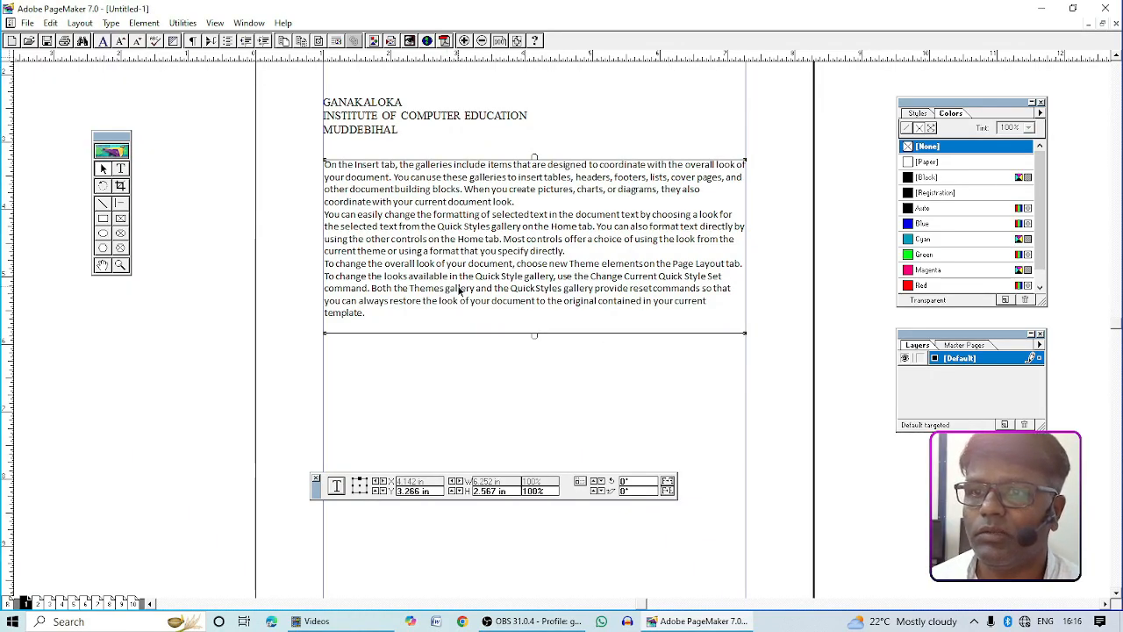
pyautogui.click(359, 130)
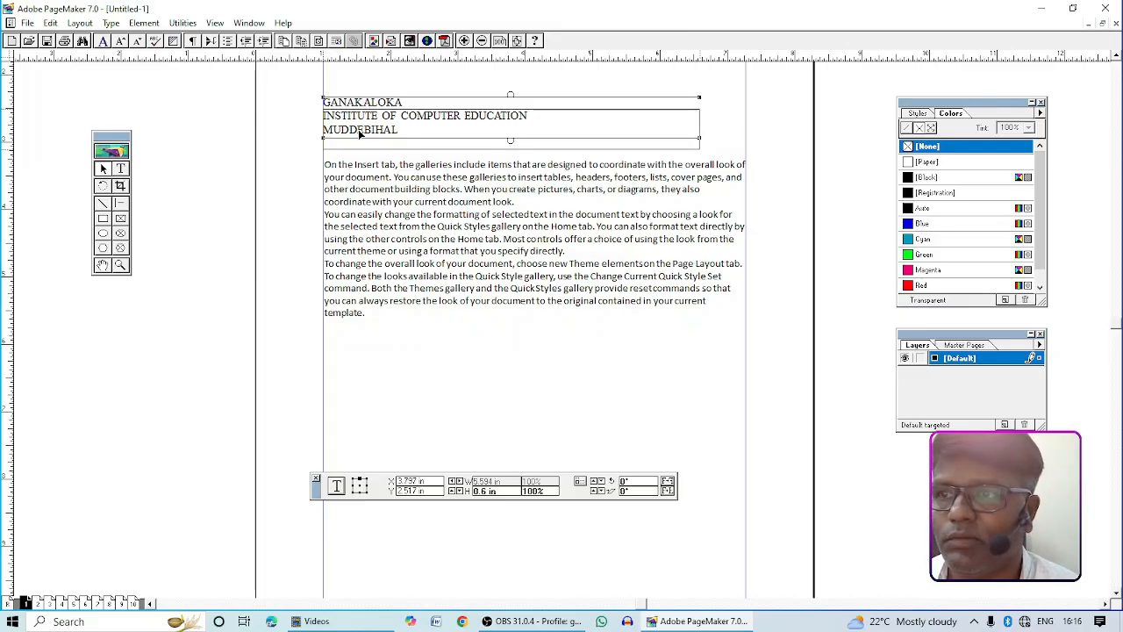
pyautogui.moveTo(359, 134); pyautogui.dragTo(359, 146)
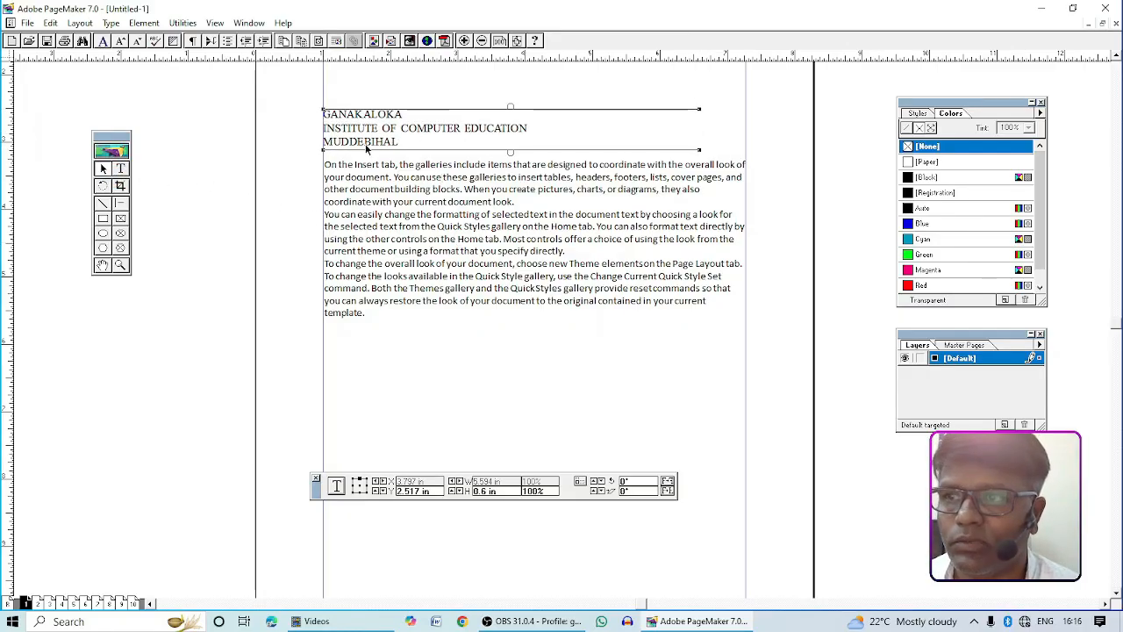
pyautogui.moveTo(369, 122); pyautogui.dragTo(373, 99)
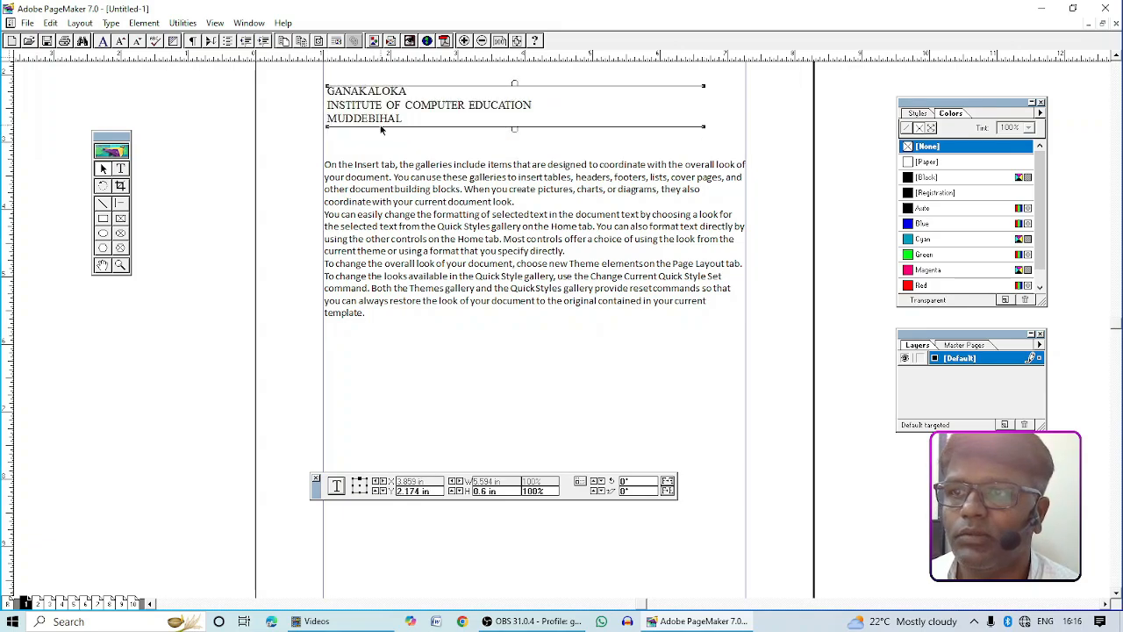
pyautogui.moveTo(414, 230); pyautogui.dragTo(414, 273)
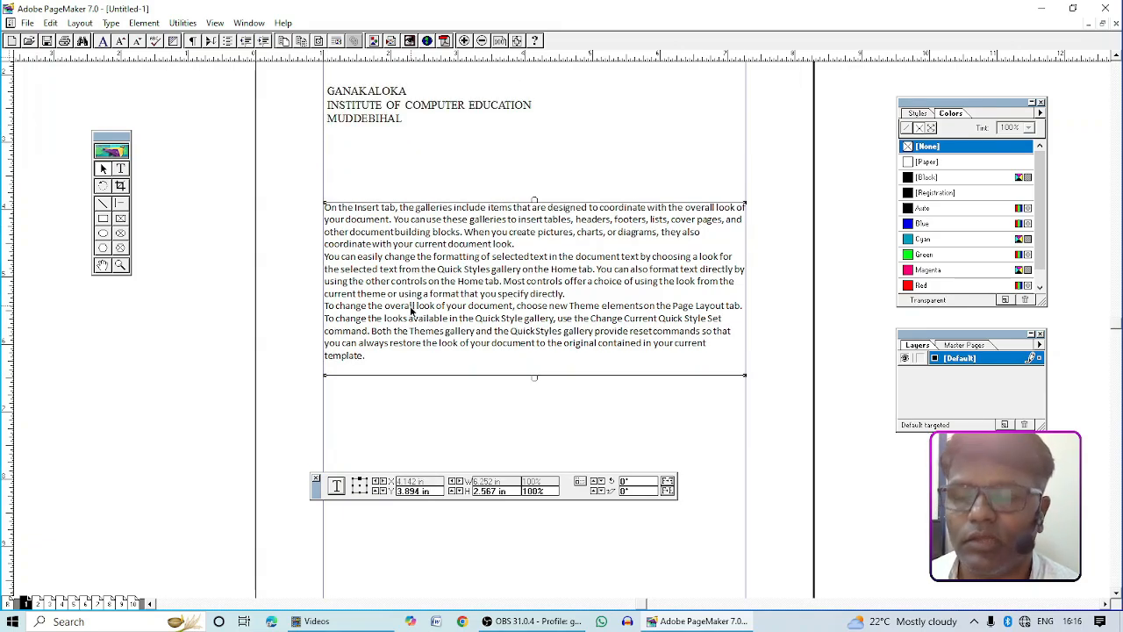
# Add the lines VIJAYAPUR and KARNATAKA below MUDDEBIHAL in the heading text block.
pyautogui.click(121, 169)
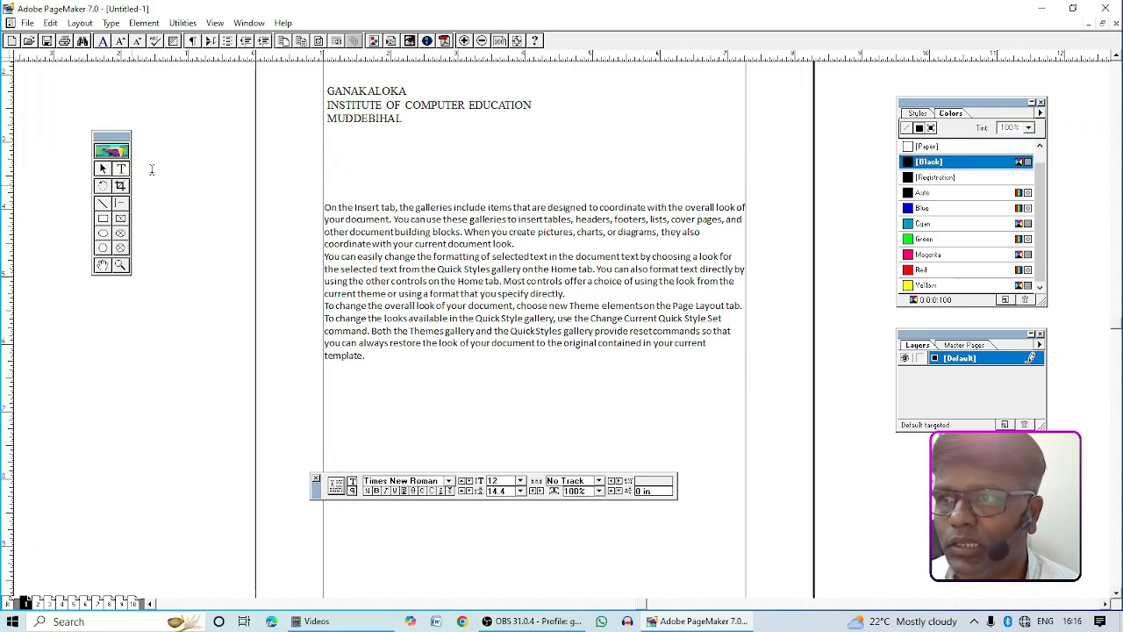
pyautogui.click(410, 122)
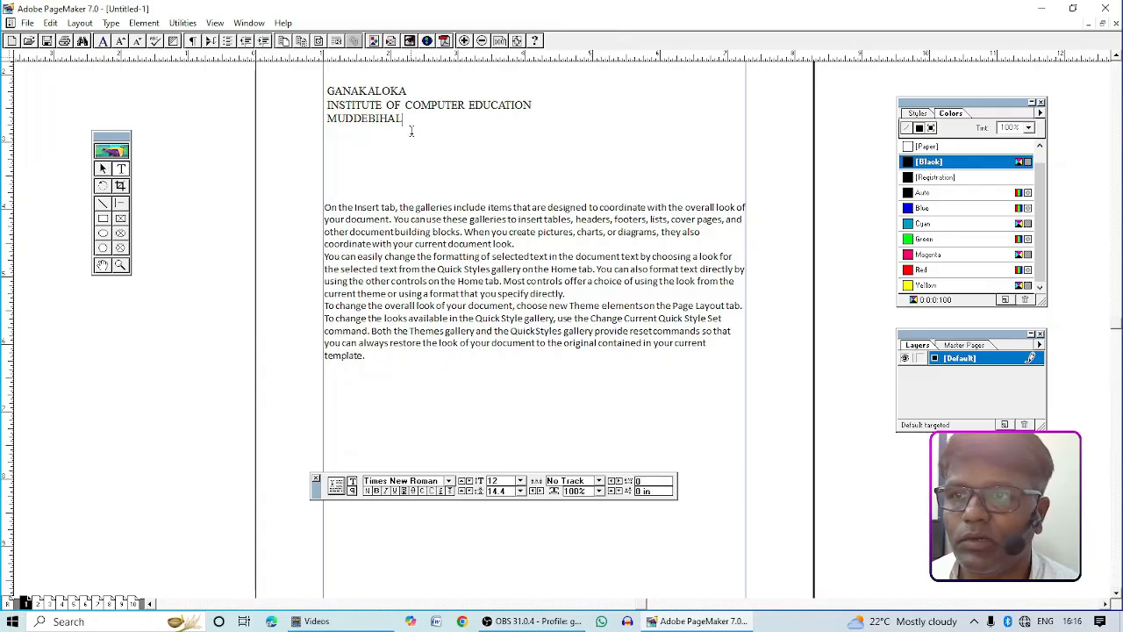
pyautogui.press('Return')
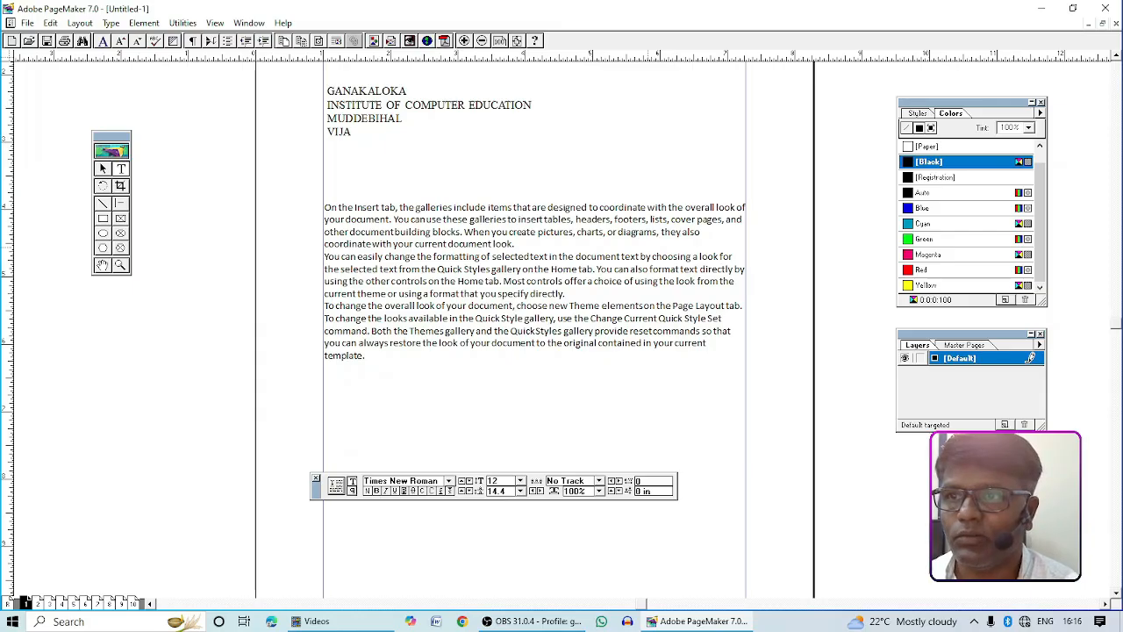
pyautogui.press('BackSpace')
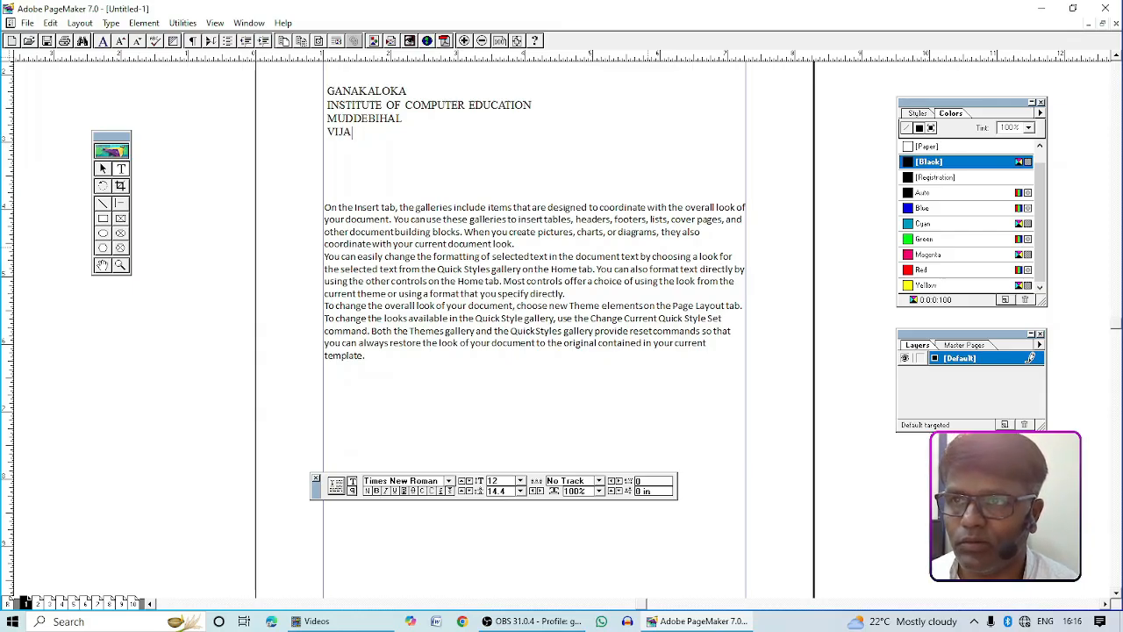
pyautogui.write('YAPUR ')
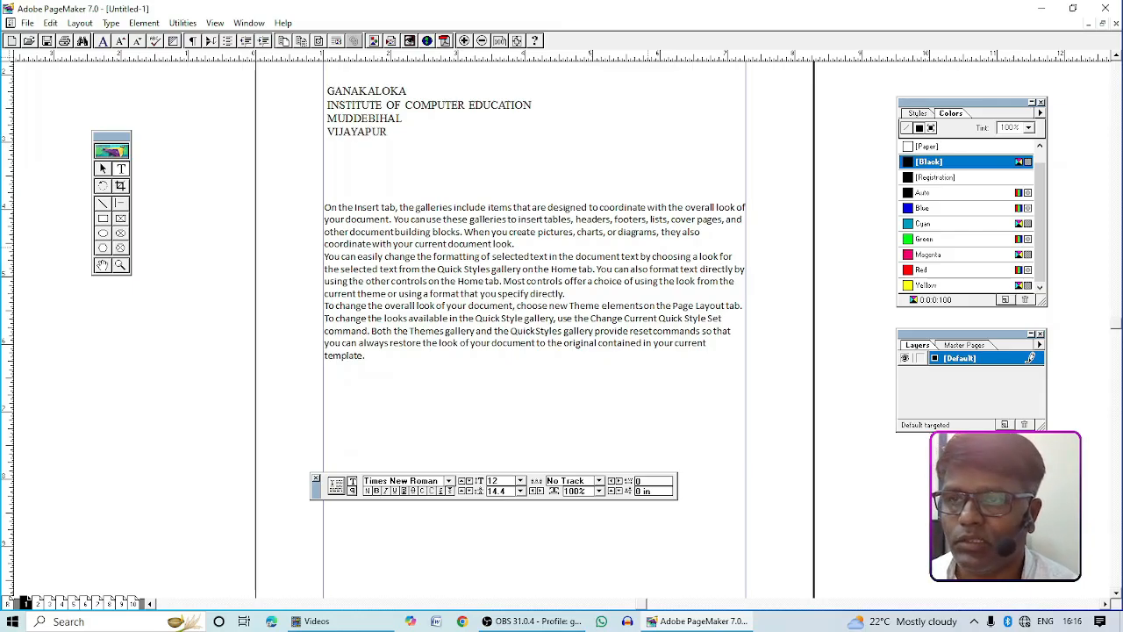
pyautogui.write('KARNATAKA')
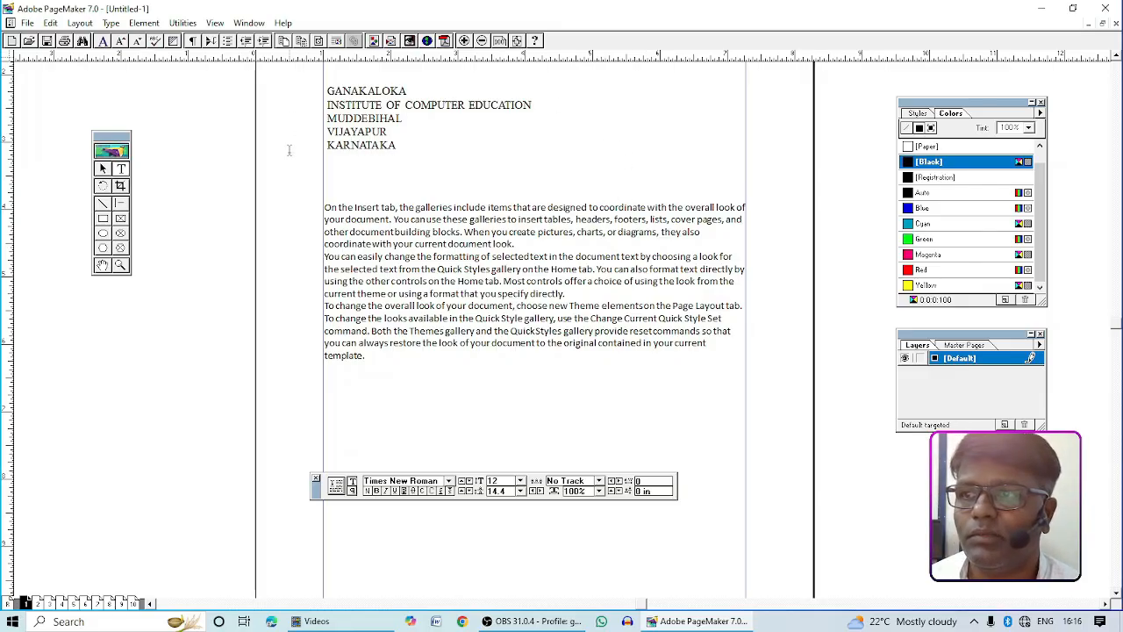
# Enter LDJFGLKJDLFGJLDF as a separate text block below the sample paragraphs.
pyautogui.click(103, 169)
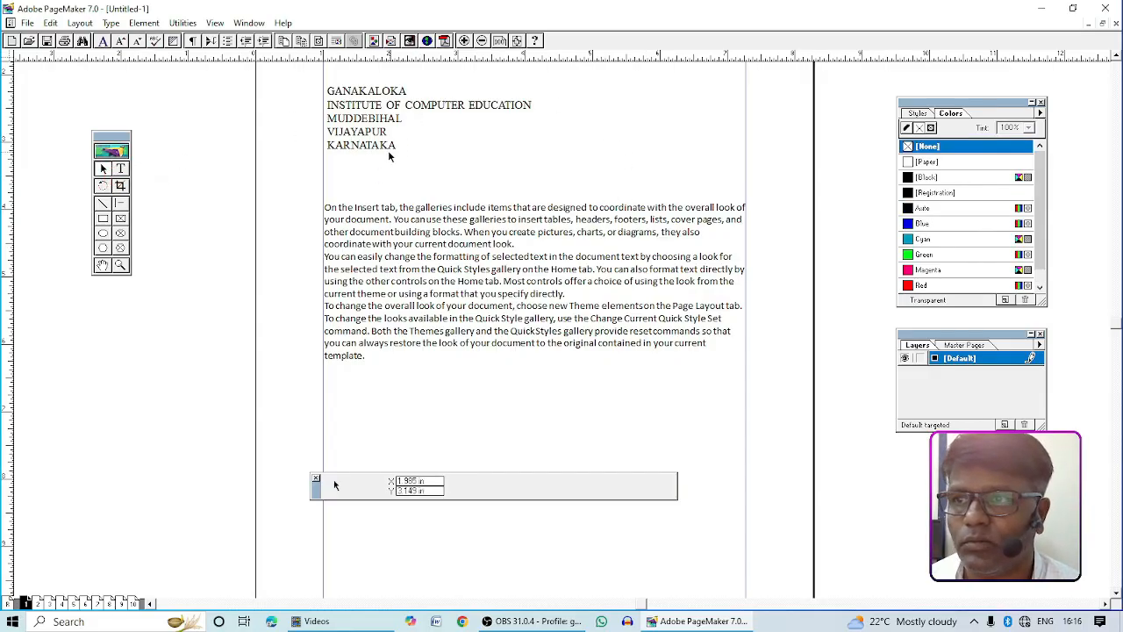
pyautogui.click(120, 169)
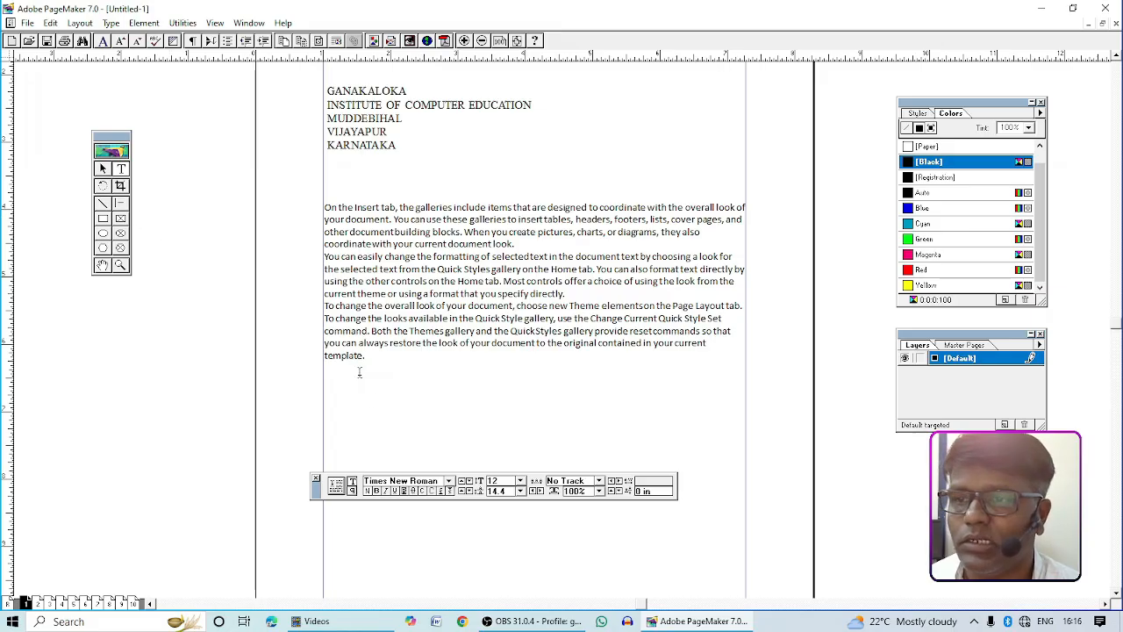
pyautogui.click(327, 406)
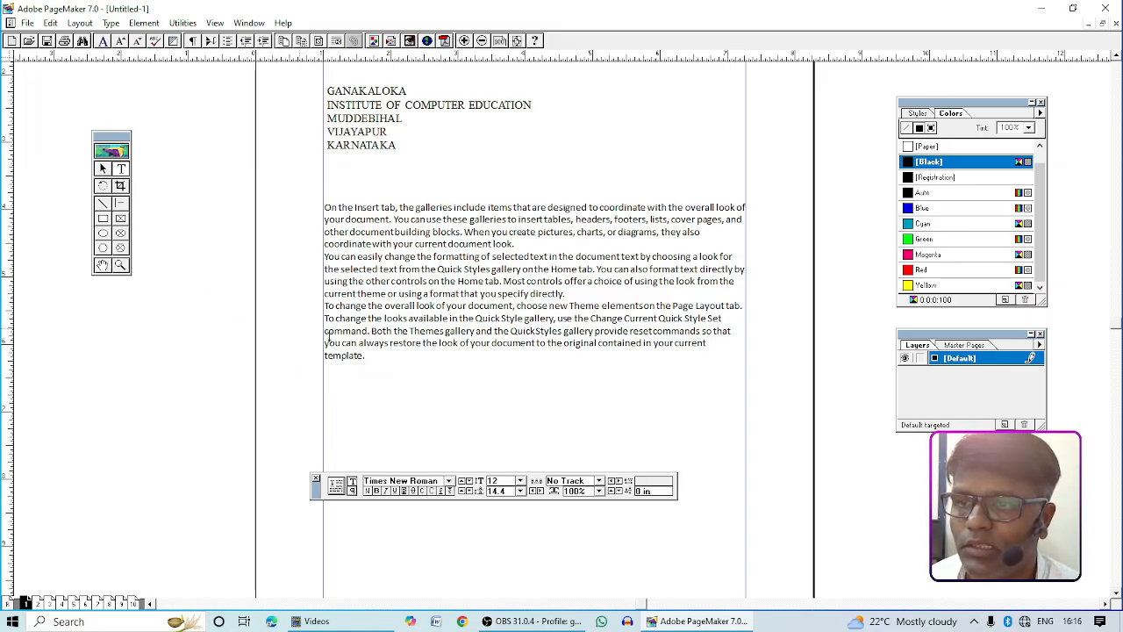
pyautogui.write('LDJFGLKJDLFGJLDF')
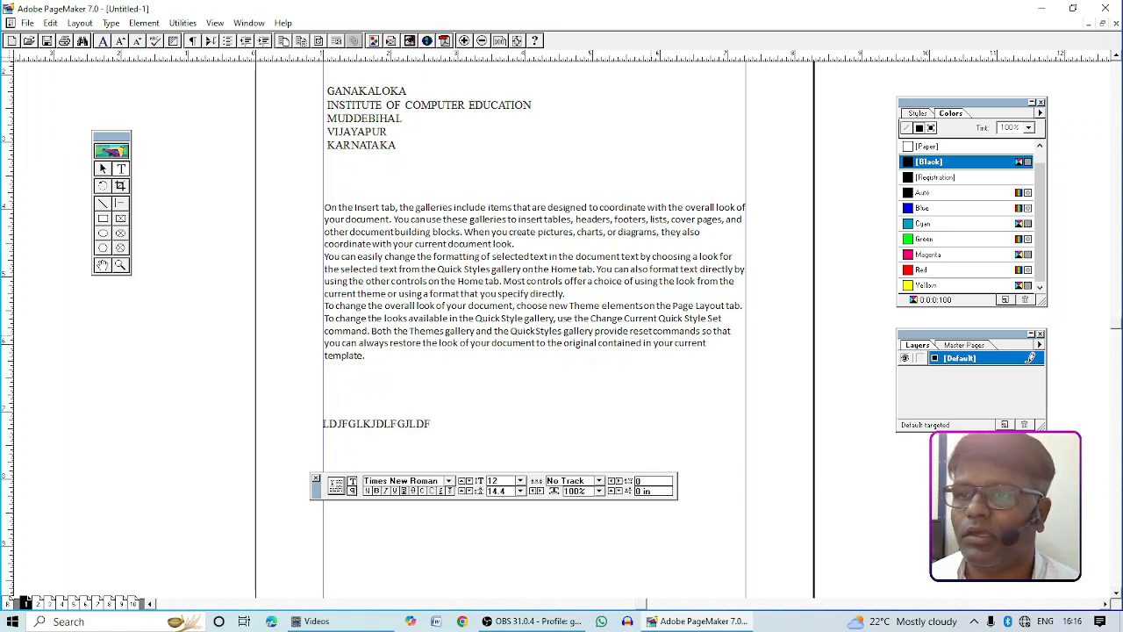
# Select the text blocks one after another with the Pointer tool, and delete the LDJFGLKJDLFGJLDF block.
pyautogui.click(103, 168)
pyautogui.click(411, 426)
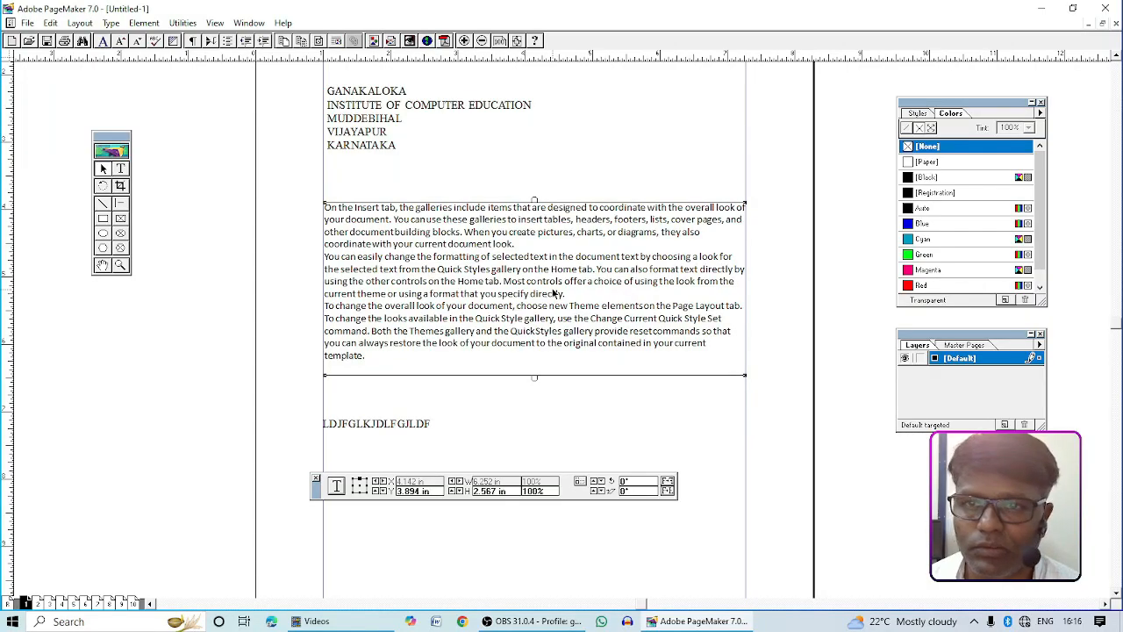
pyautogui.click(391, 147)
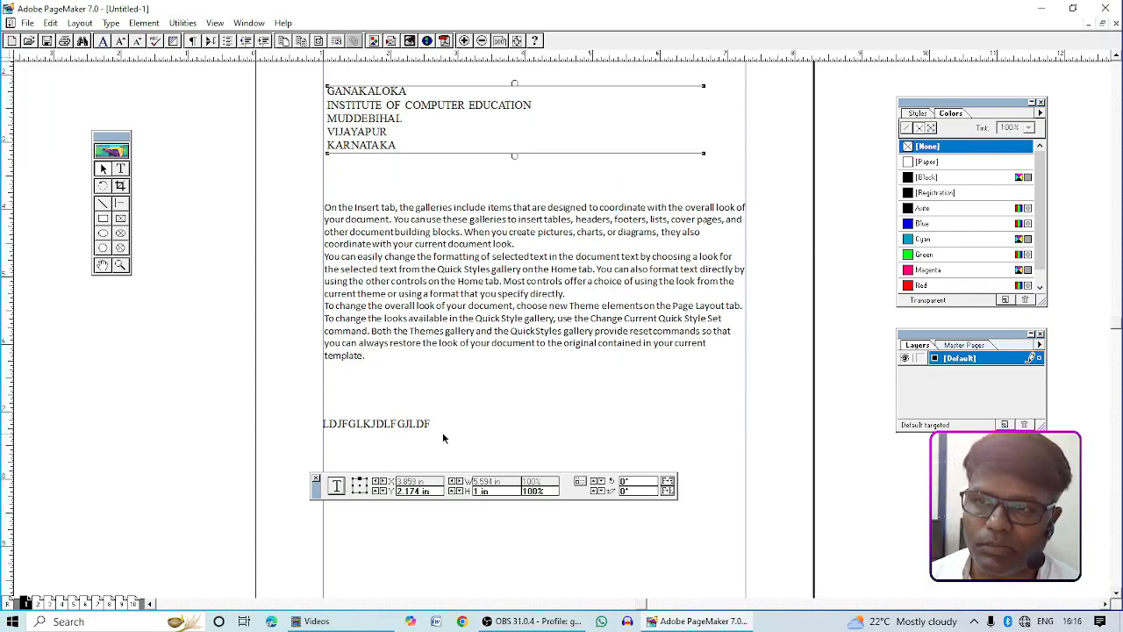
pyautogui.click(410, 427)
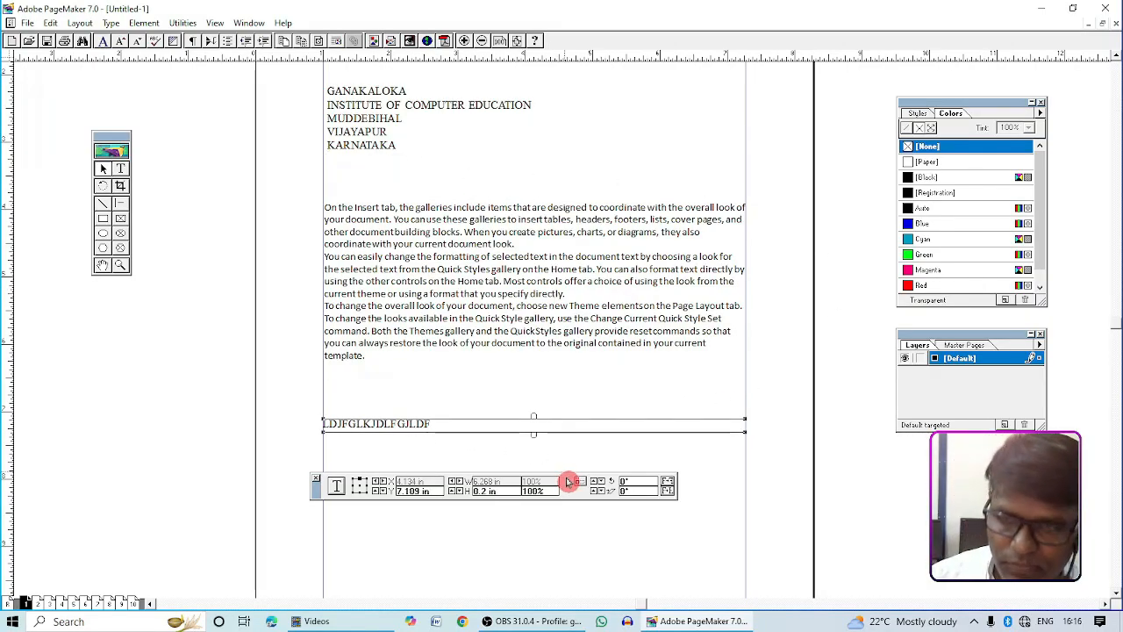
pyautogui.press('Delete')
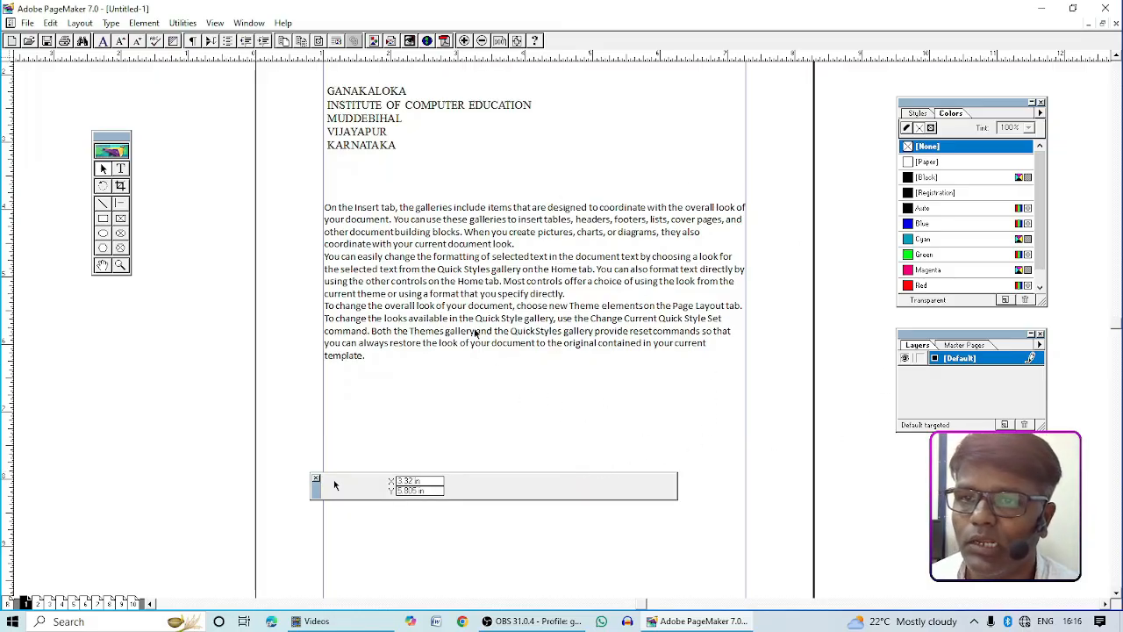
# Enter FDGDFG as a new text block below the sample paragraphs, and delete that block with the Pointer tool.
pyautogui.click(120, 168)
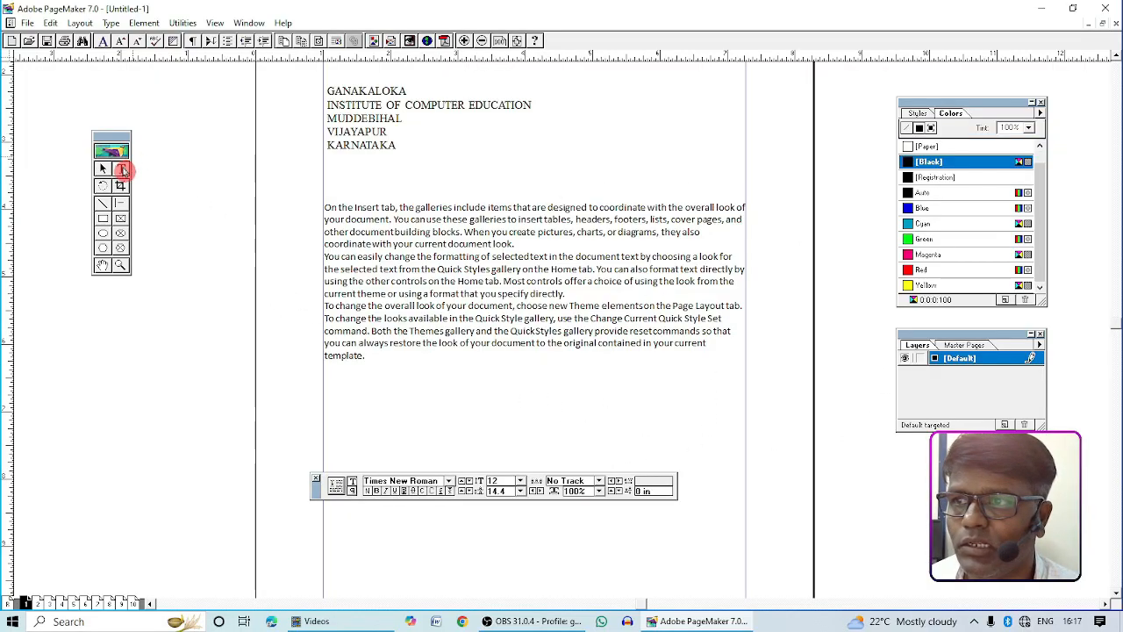
pyautogui.click(368, 358)
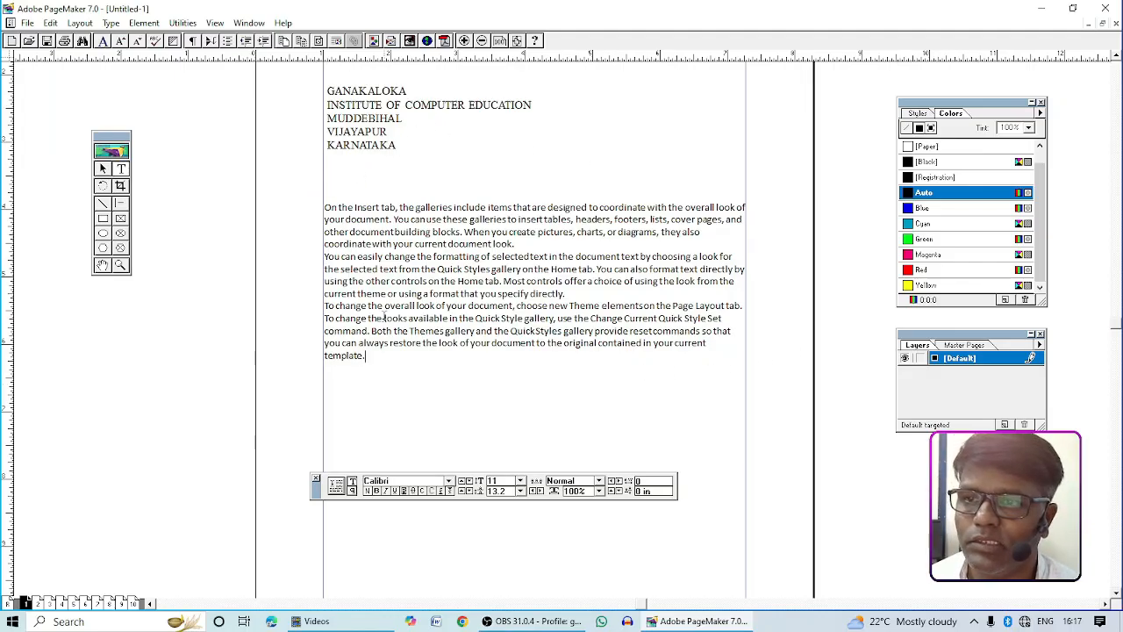
pyautogui.click(323, 403)
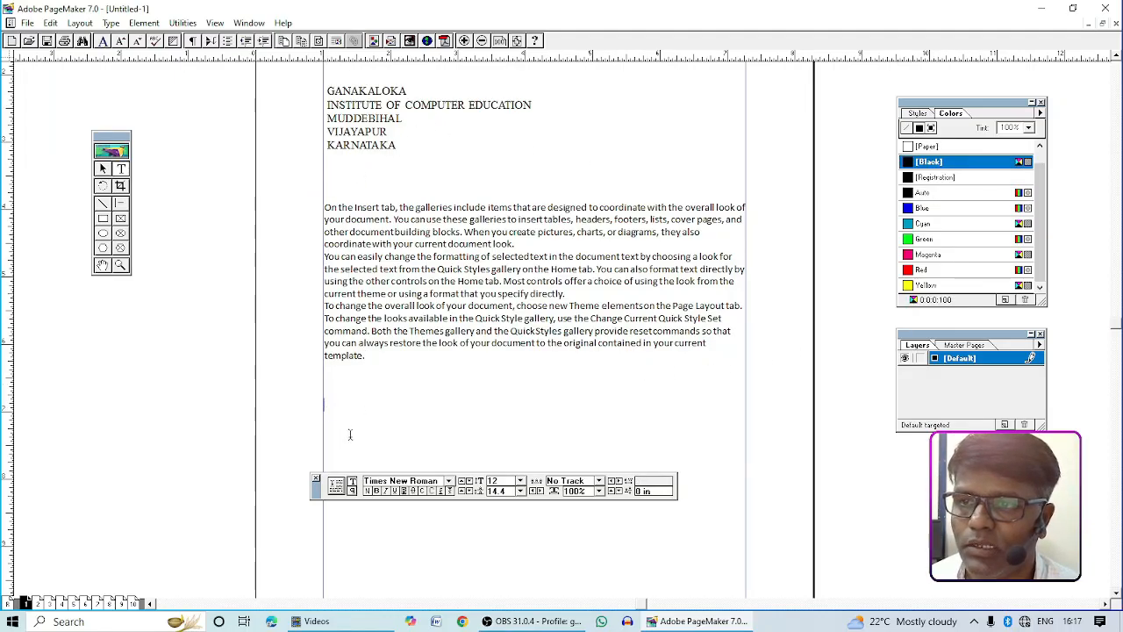
pyautogui.write('FDGDFG')
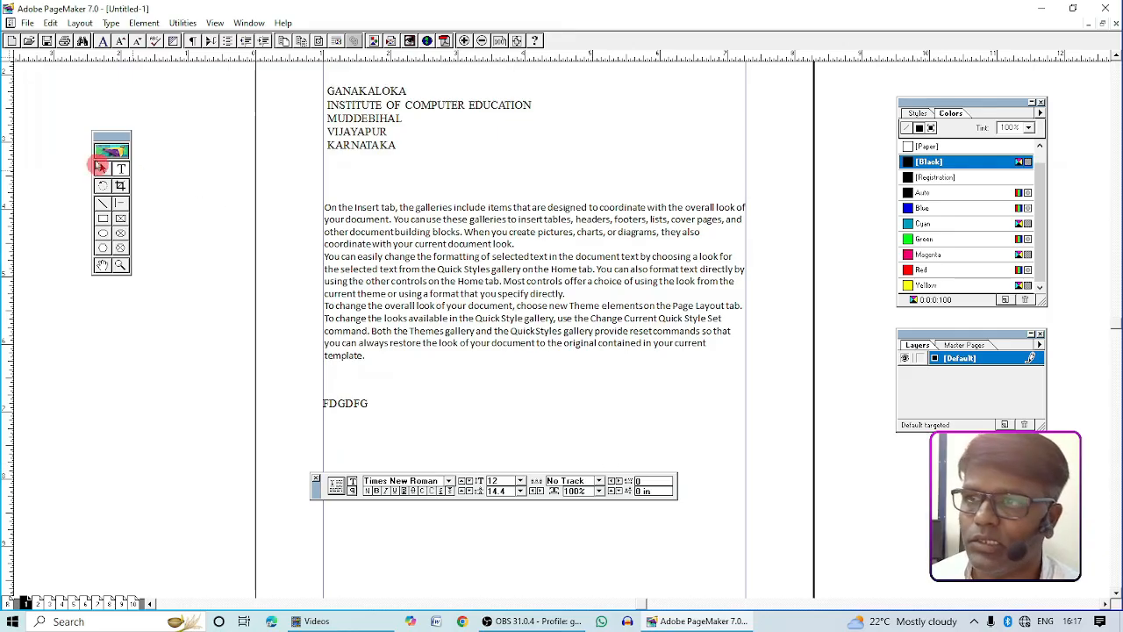
pyautogui.click(103, 168)
pyautogui.click(362, 405)
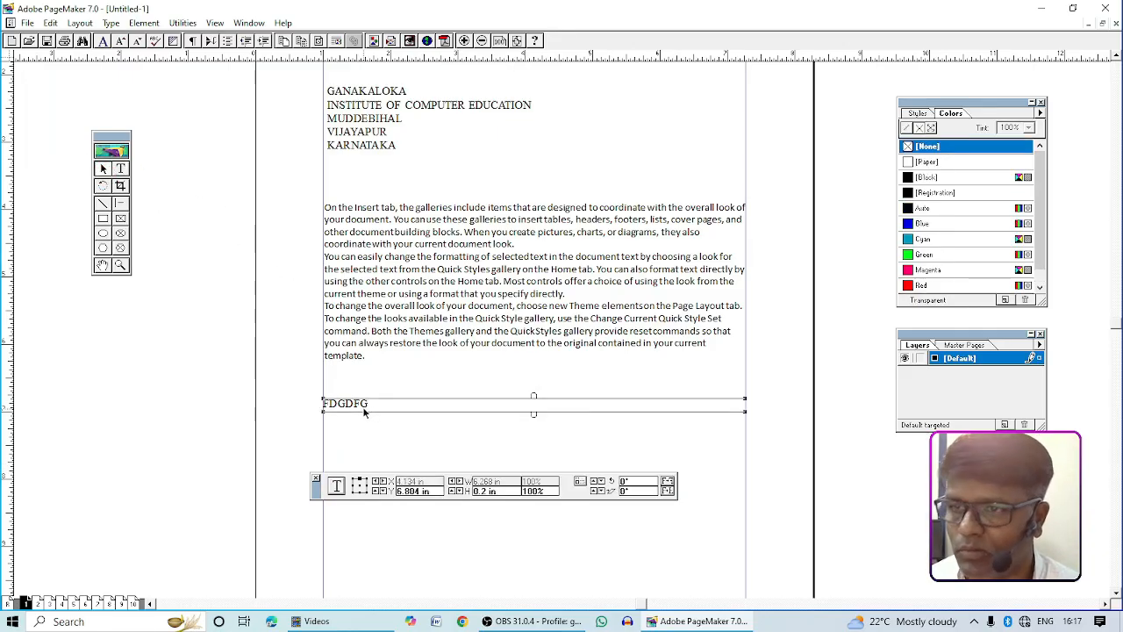
pyautogui.press('Delete')
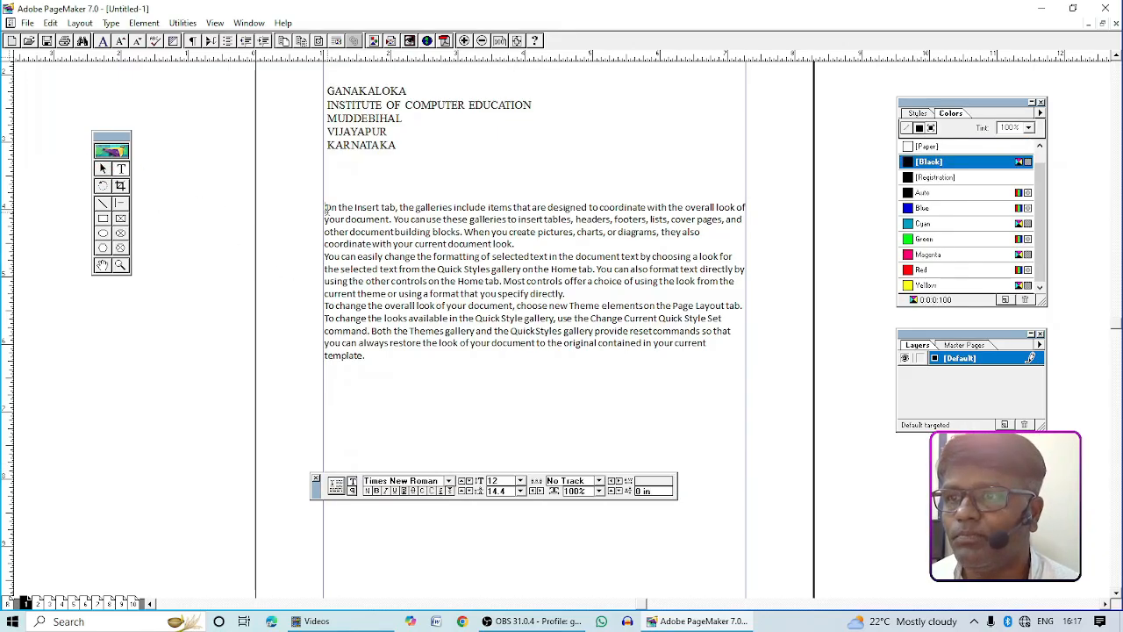
# Set the font of all the sample paragraphs to Yu Gothic UI and their size to 14.
pyautogui.moveTo(326, 209); pyautogui.dragTo(496, 360)
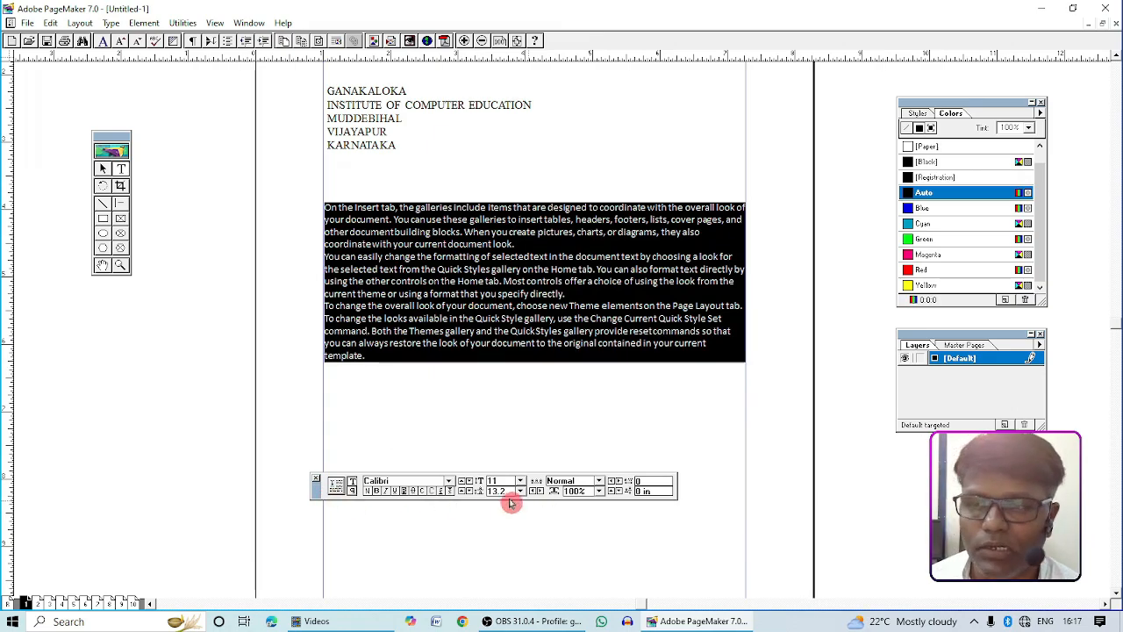
pyautogui.click(449, 481)
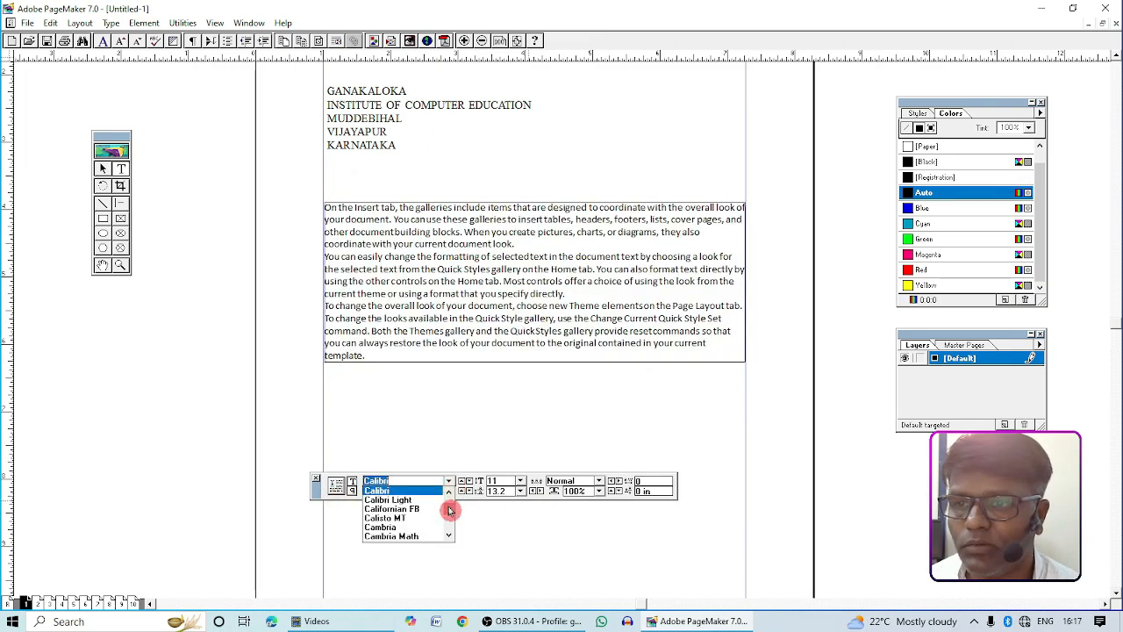
pyautogui.moveTo(449, 510); pyautogui.dragTo(449, 527)
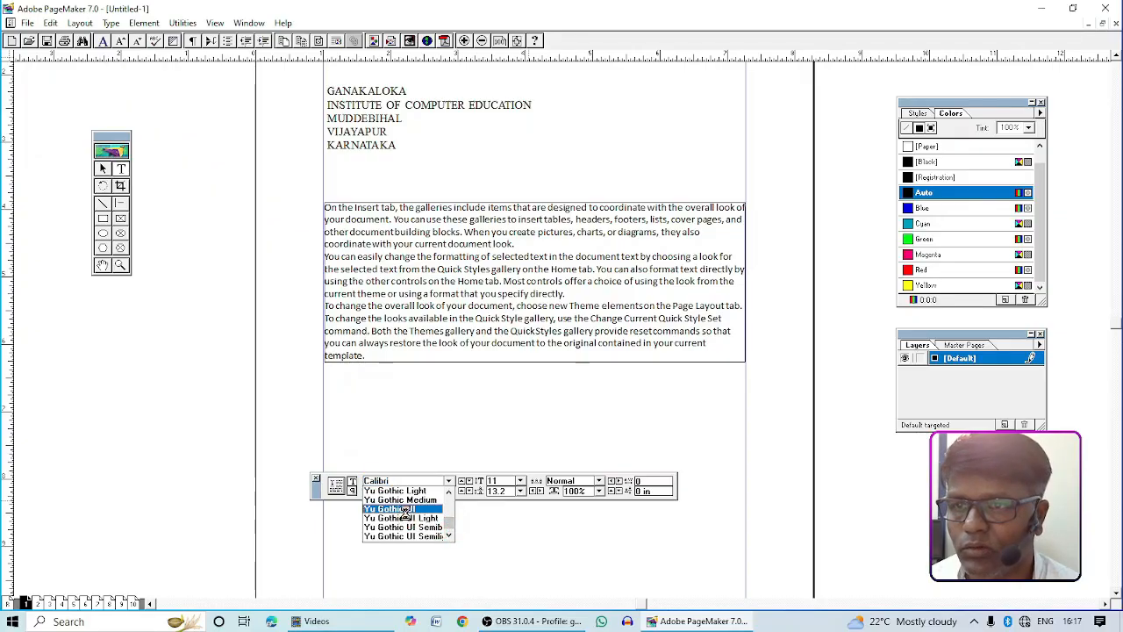
pyautogui.click(404, 509)
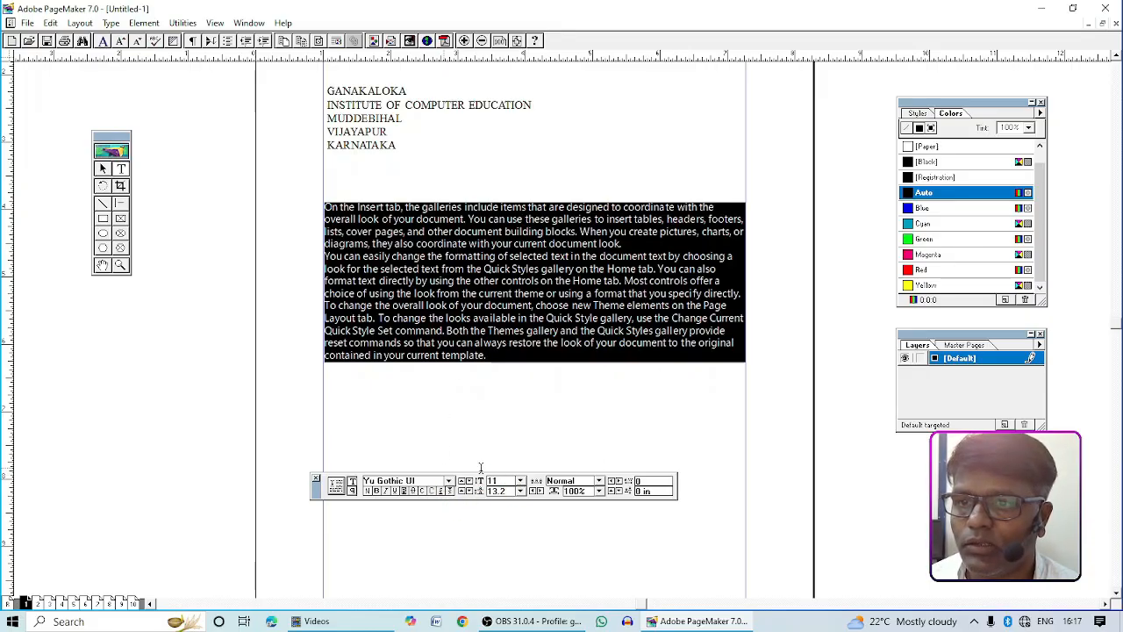
pyautogui.click(521, 481)
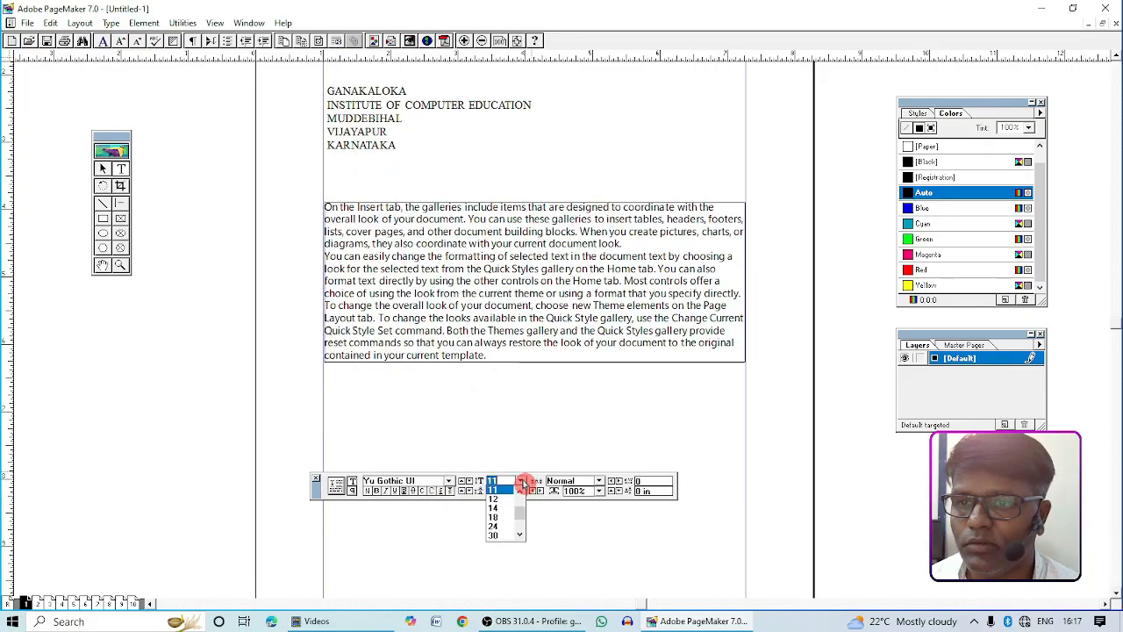
pyautogui.click(494, 508)
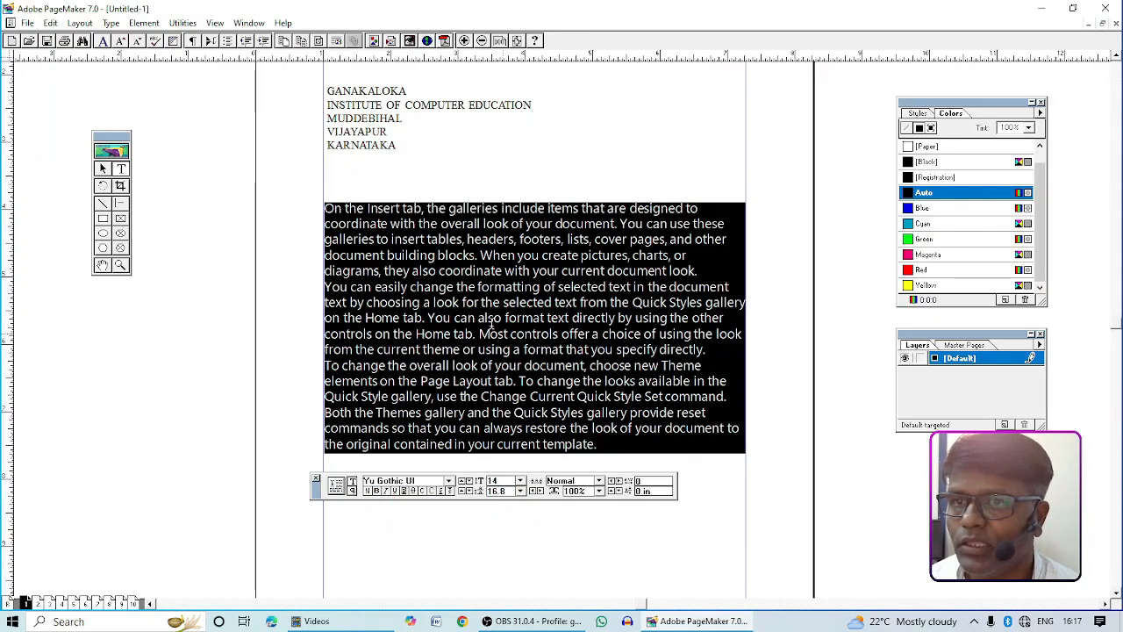
# Apply bold to all the sample paragraphs and remove it again.
pyautogui.click(376, 492)
pyautogui.click(376, 492)
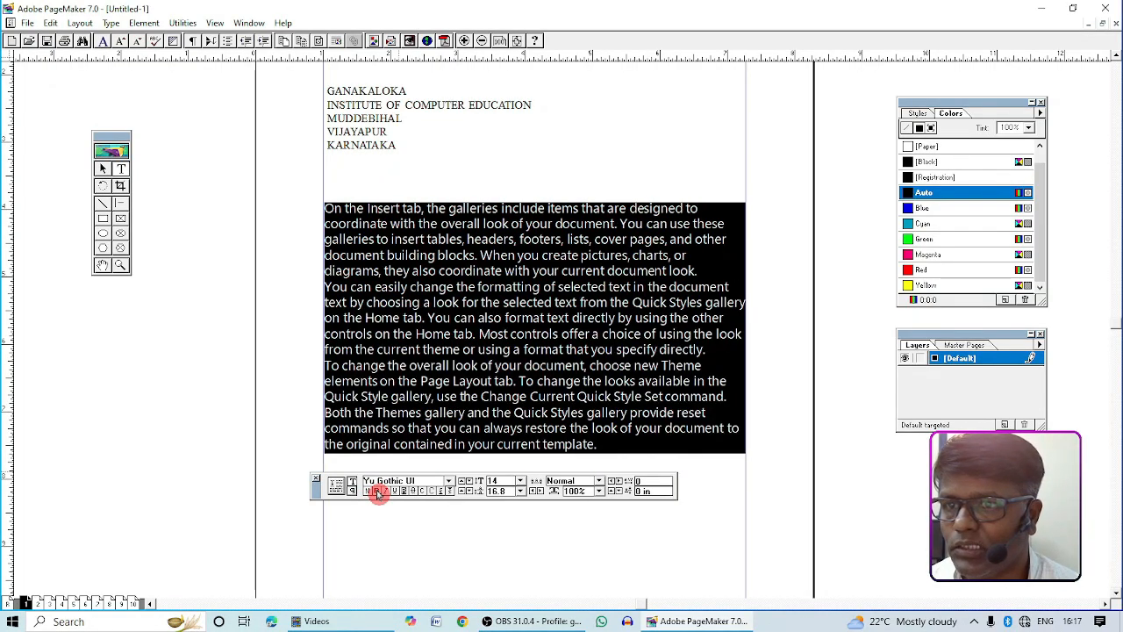
pyautogui.click(376, 491)
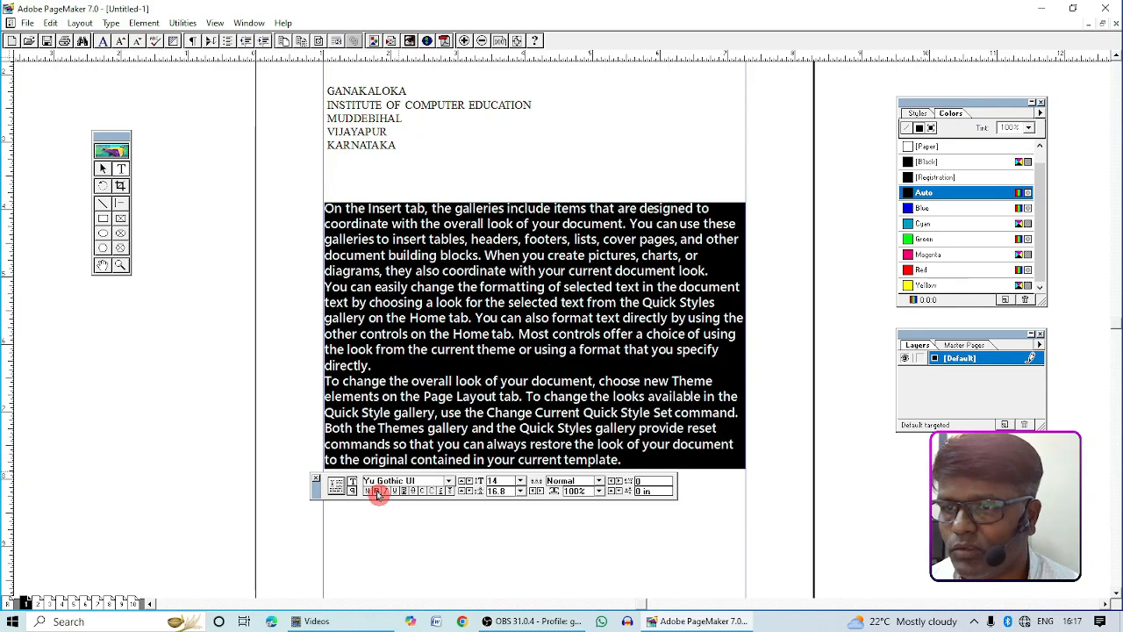
pyautogui.click(377, 491)
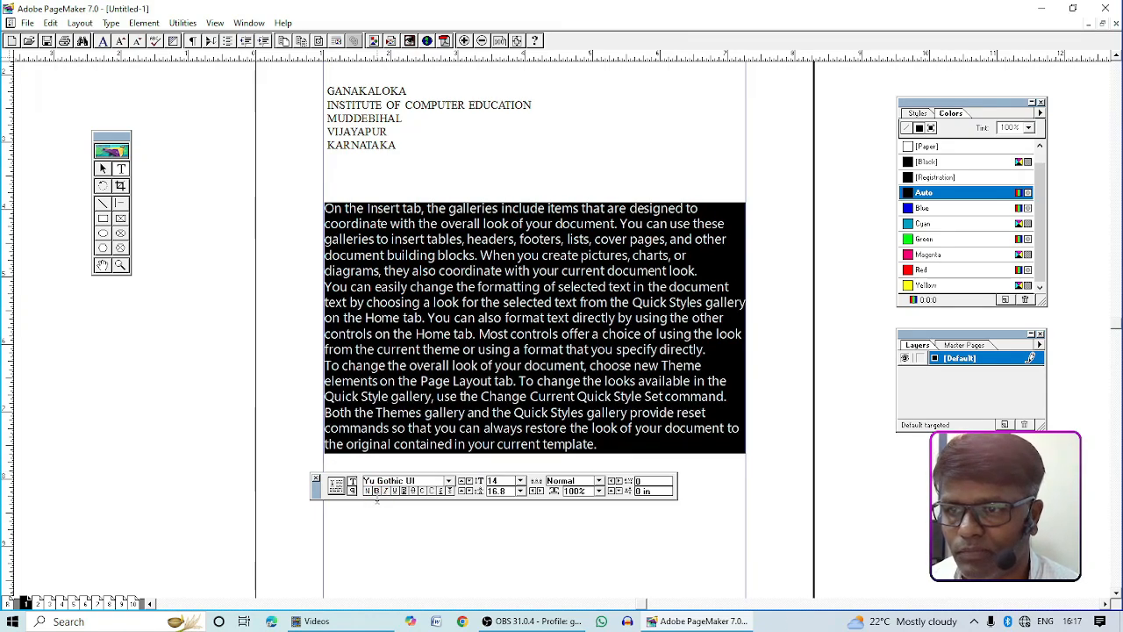
pyautogui.click(376, 492)
pyautogui.click(377, 492)
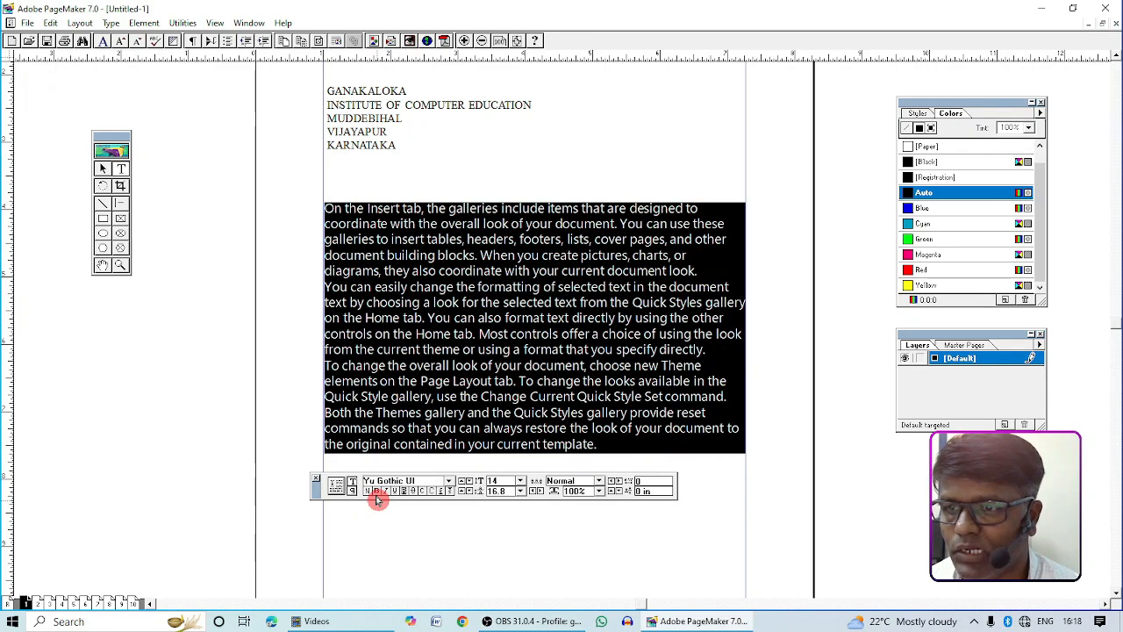
# Try italic and underline in turn on all the sample paragraphs, clearing each style again.
pyautogui.click(385, 493)
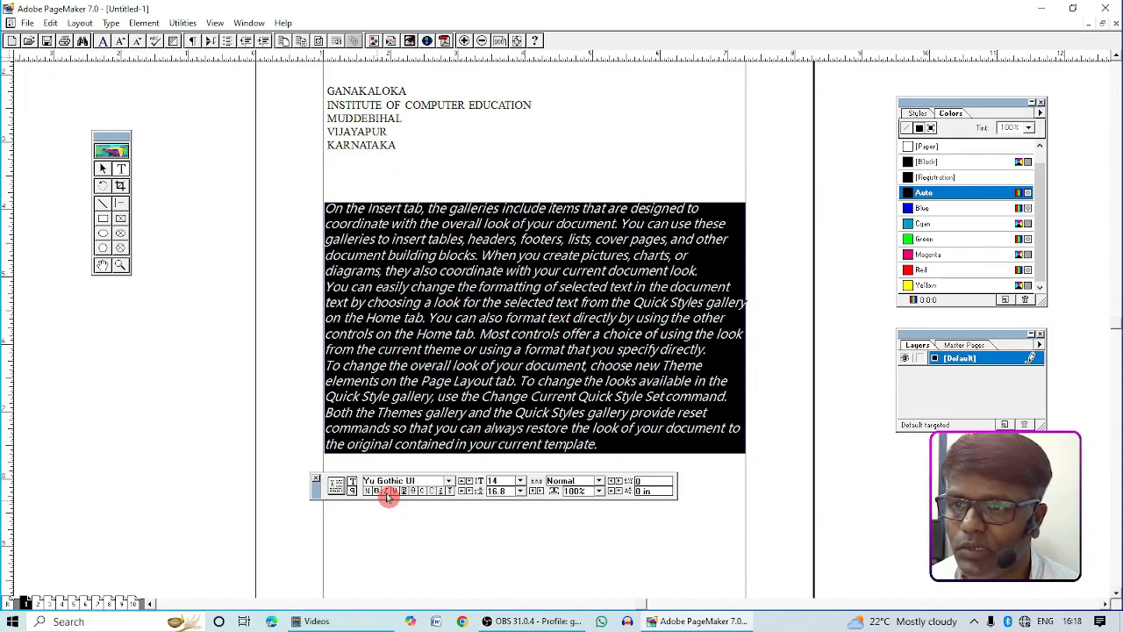
pyautogui.click(387, 493)
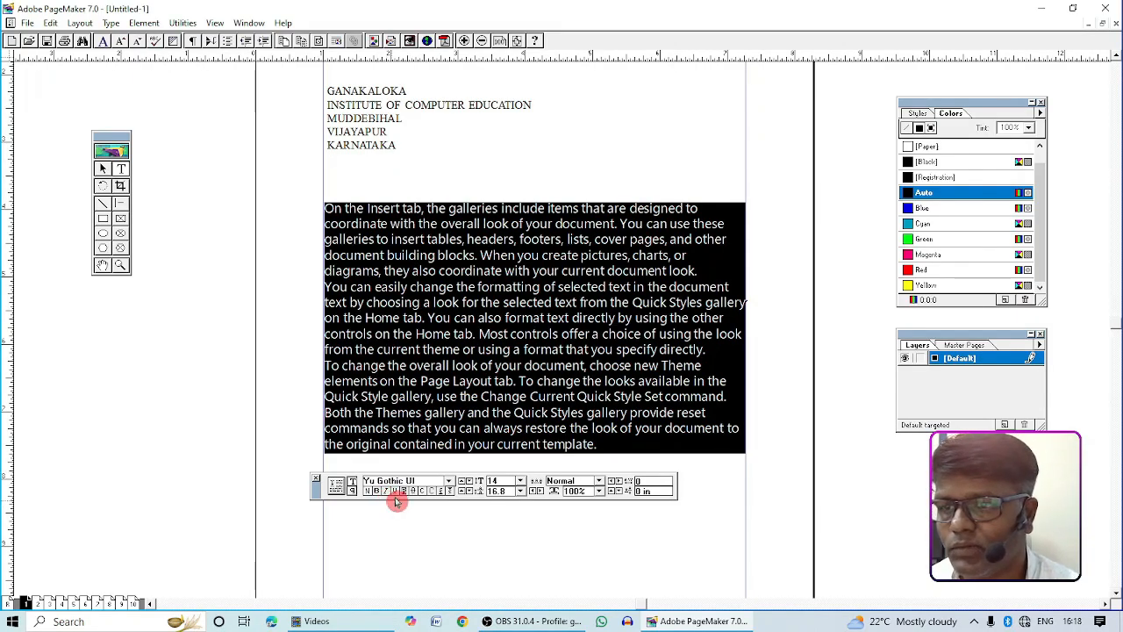
pyautogui.click(397, 493)
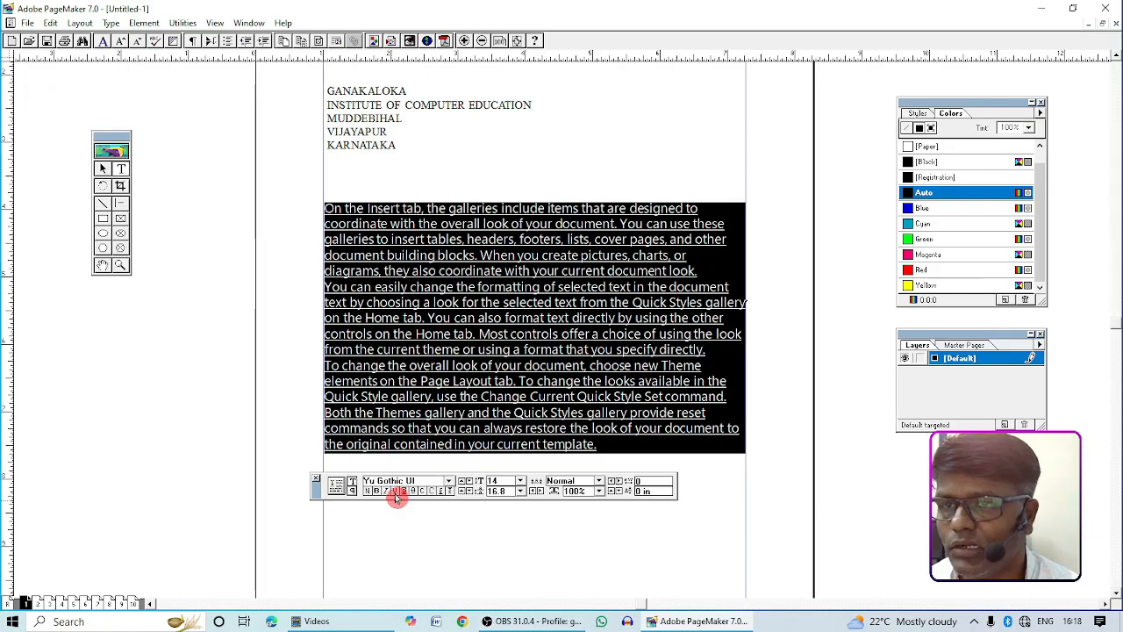
pyautogui.click(397, 494)
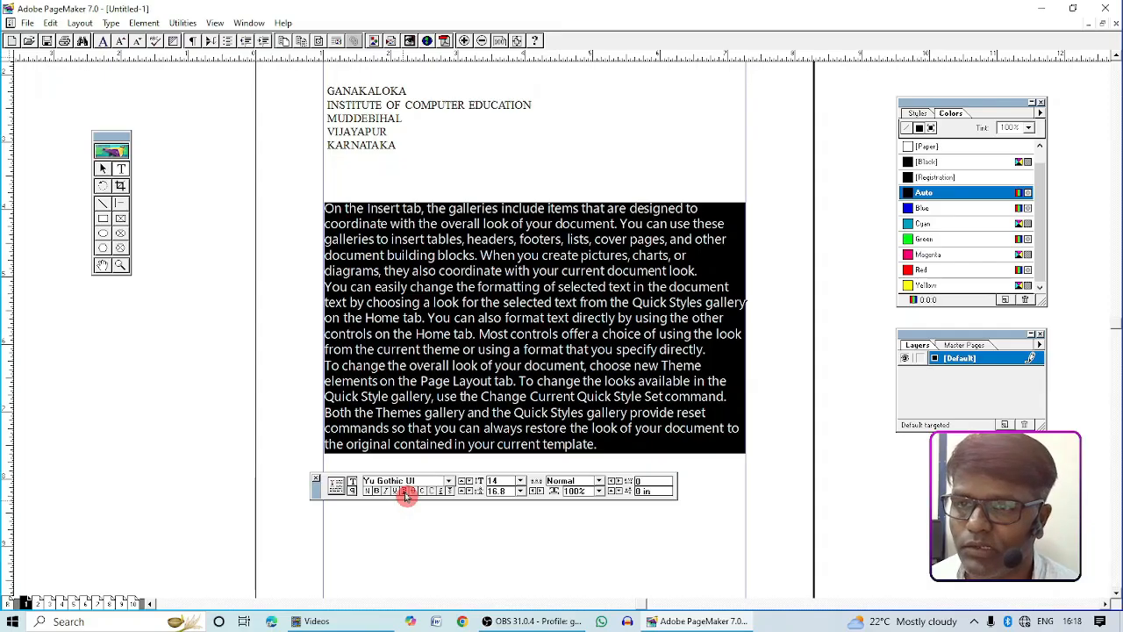
# Select all the sample paragraphs with the Text tool and apply the Reverse style to them.
pyautogui.moveTo(614, 455); pyautogui.dragTo(430, 302)
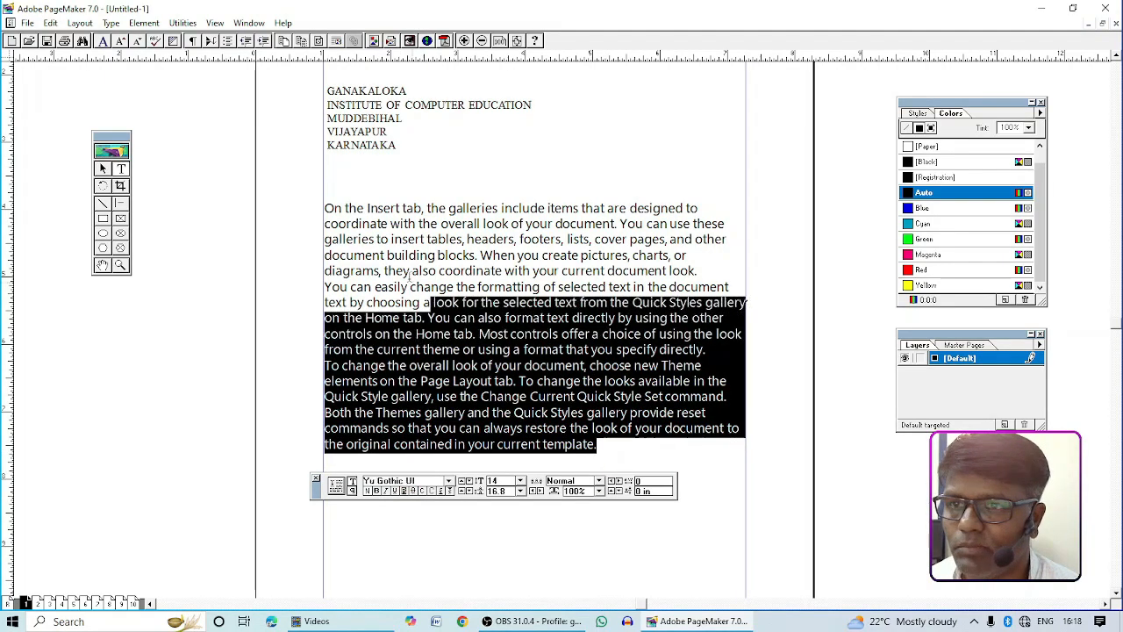
pyautogui.moveTo(373, 256); pyautogui.dragTo(616, 442)
pyautogui.click(435, 503)
pyautogui.click(407, 500)
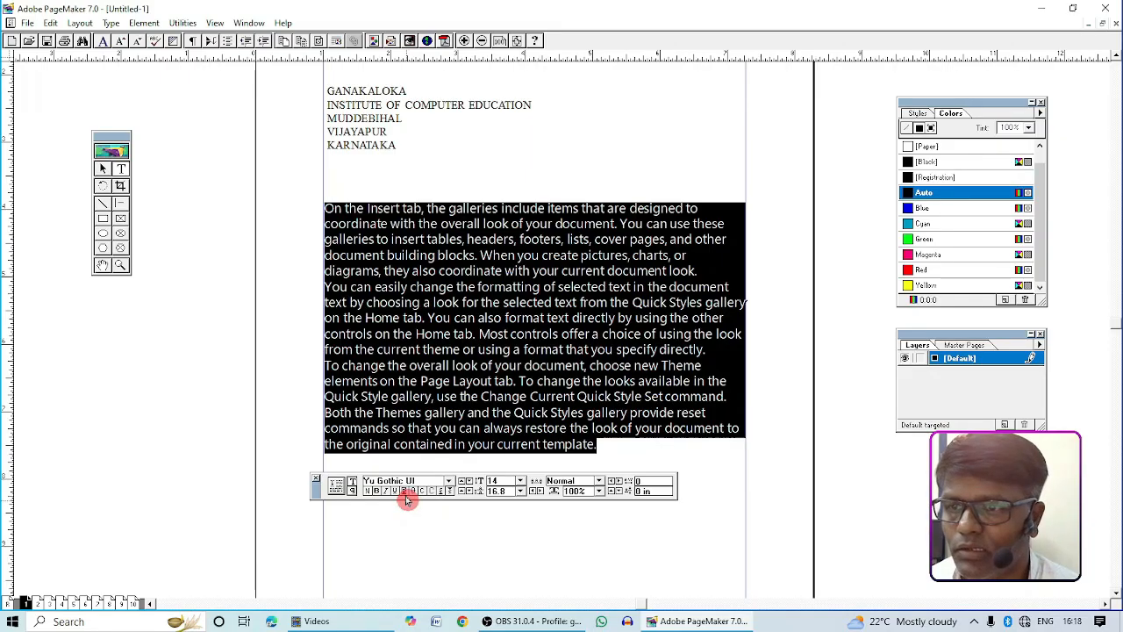
pyautogui.click(406, 494)
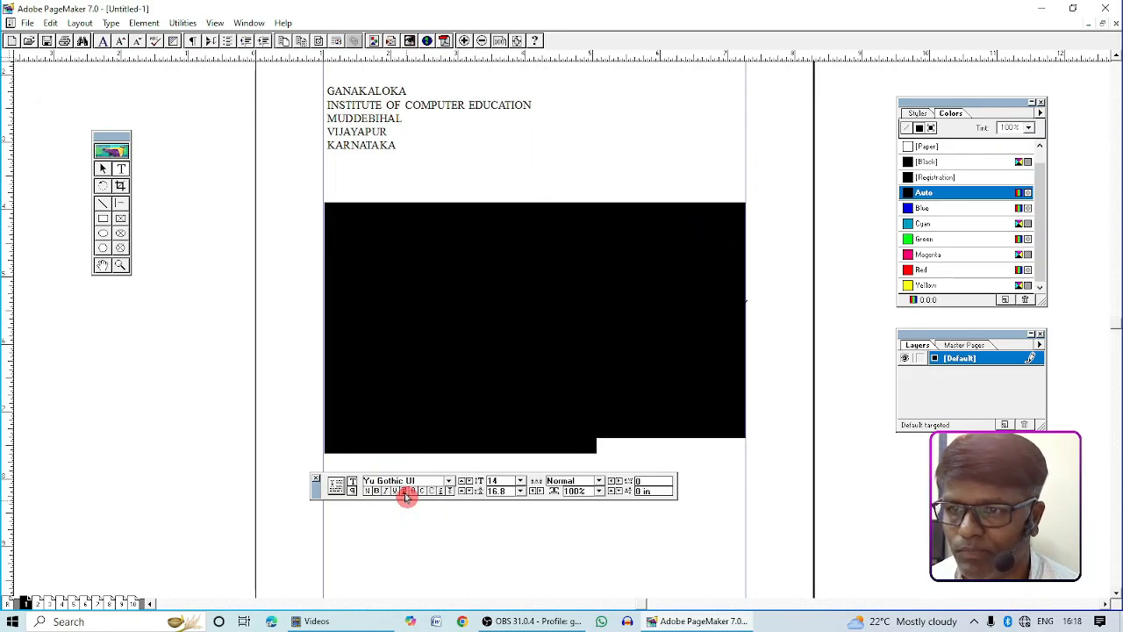
# Reselect the reversed sample paragraphs and remove the Reverse style from all of their lines.
pyautogui.click(606, 448)
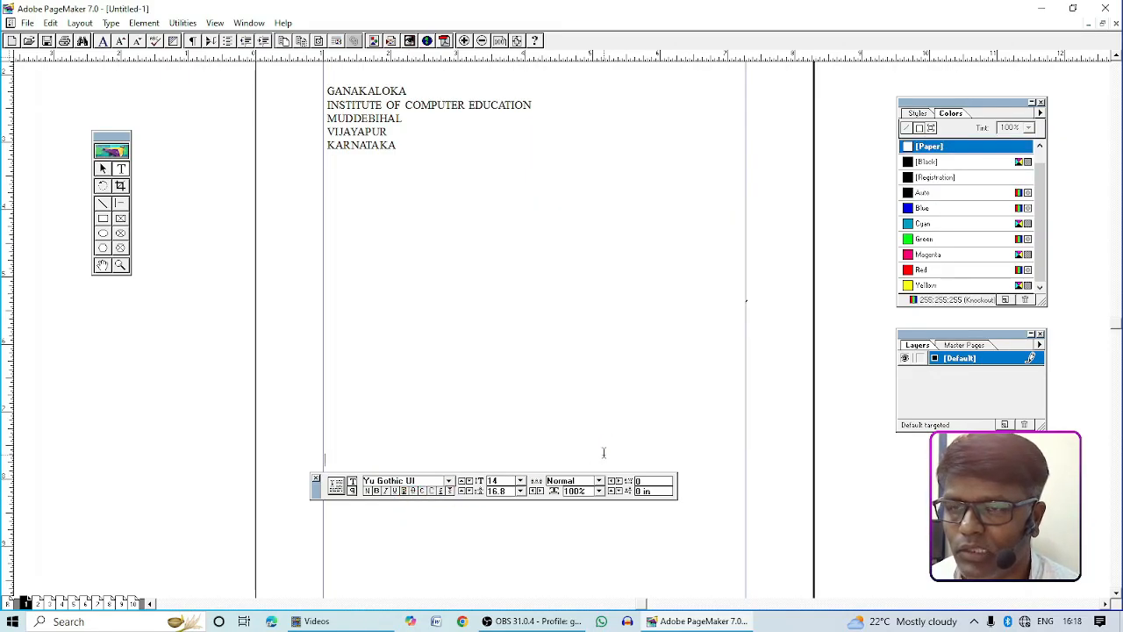
pyautogui.moveTo(604, 452); pyautogui.dragTo(320, 239)
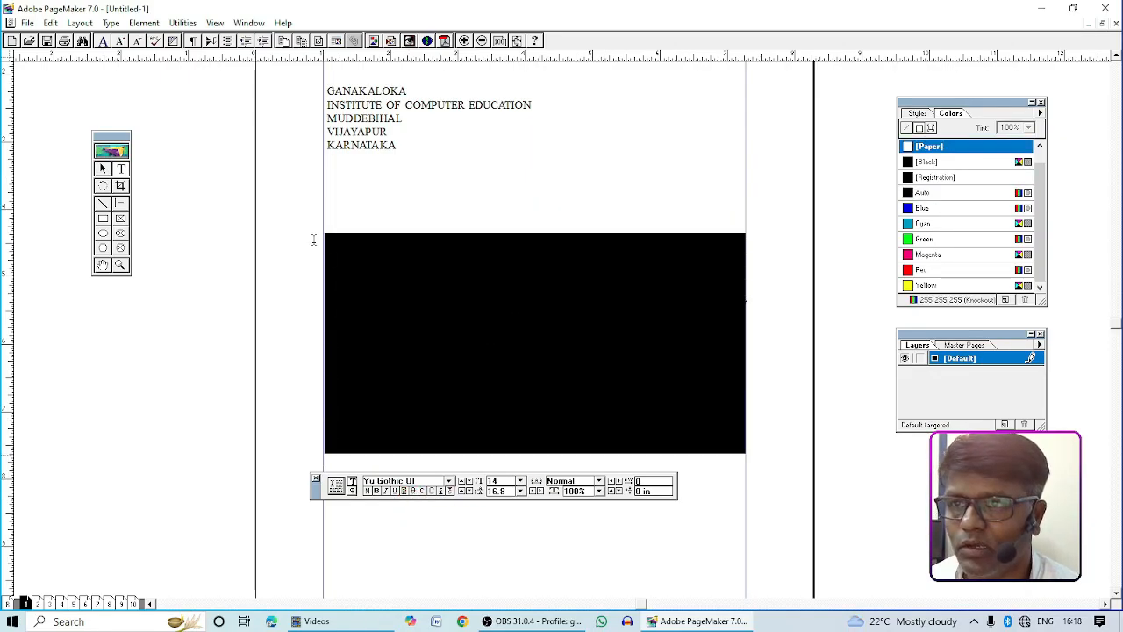
pyautogui.click(406, 493)
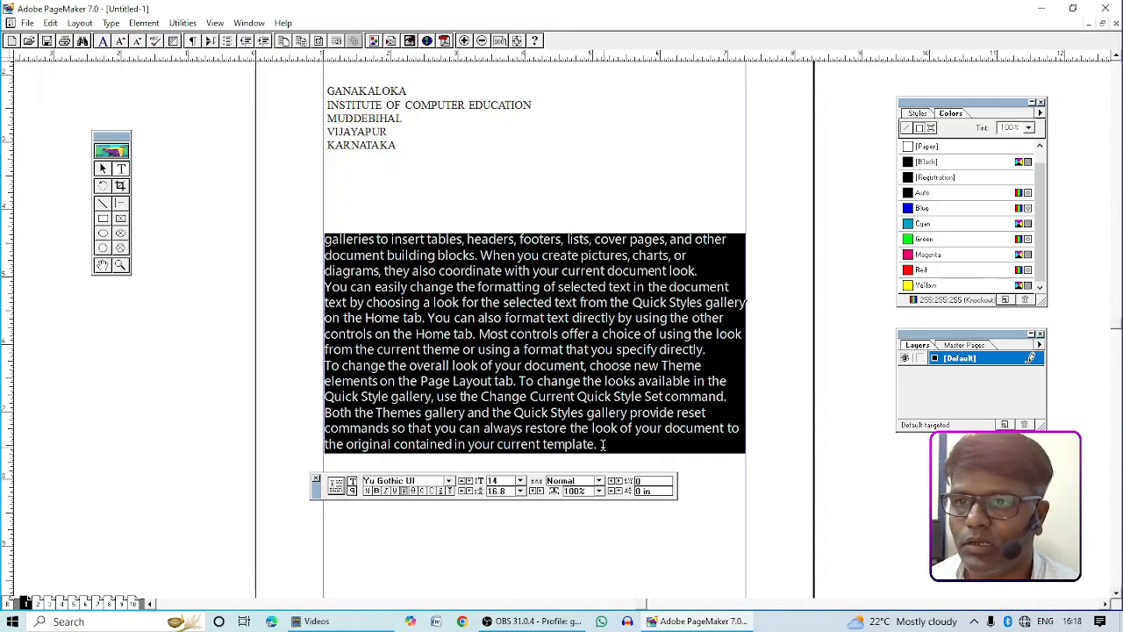
pyautogui.moveTo(602, 445); pyautogui.dragTo(270, 144)
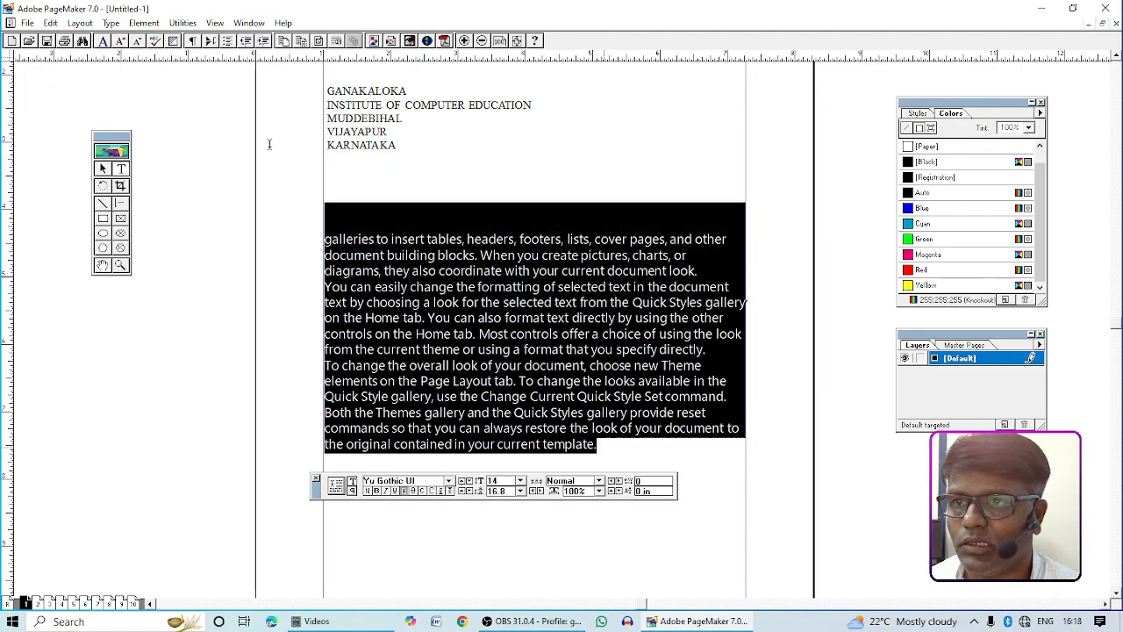
pyautogui.click(405, 493)
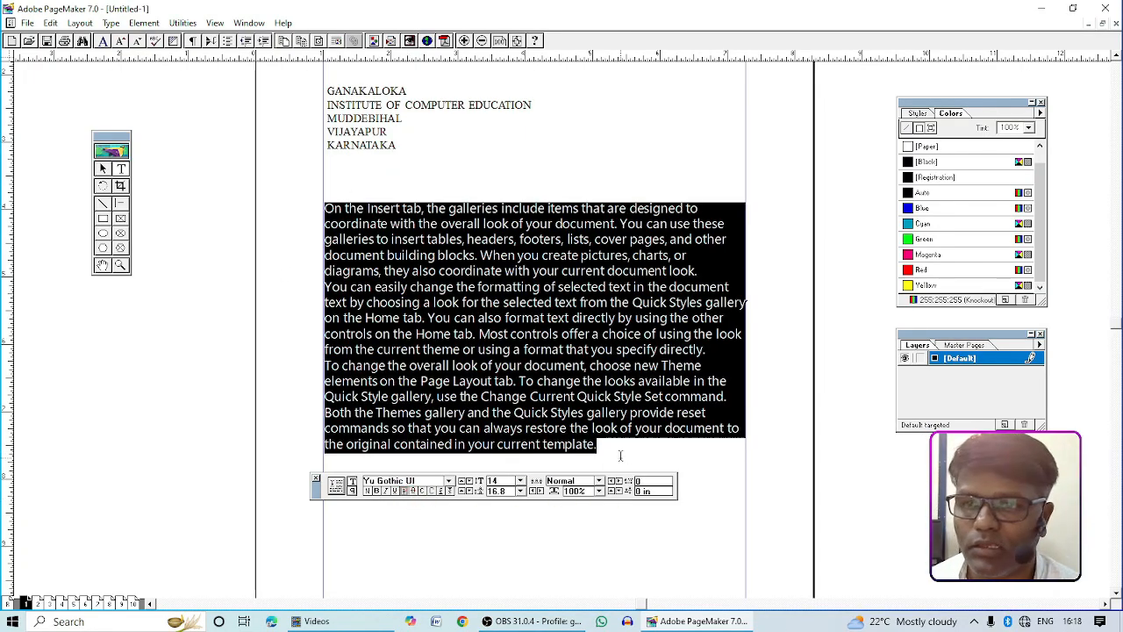
# Apply strikethrough to all the sample paragraphs and remove it again.
pyautogui.click(414, 494)
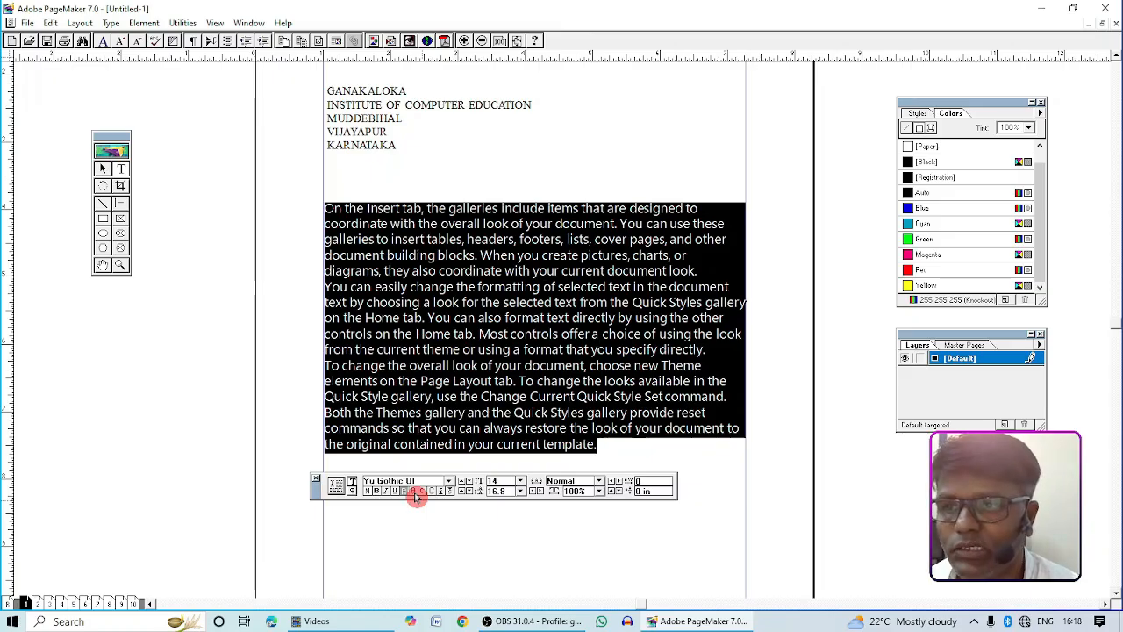
pyautogui.click(414, 493)
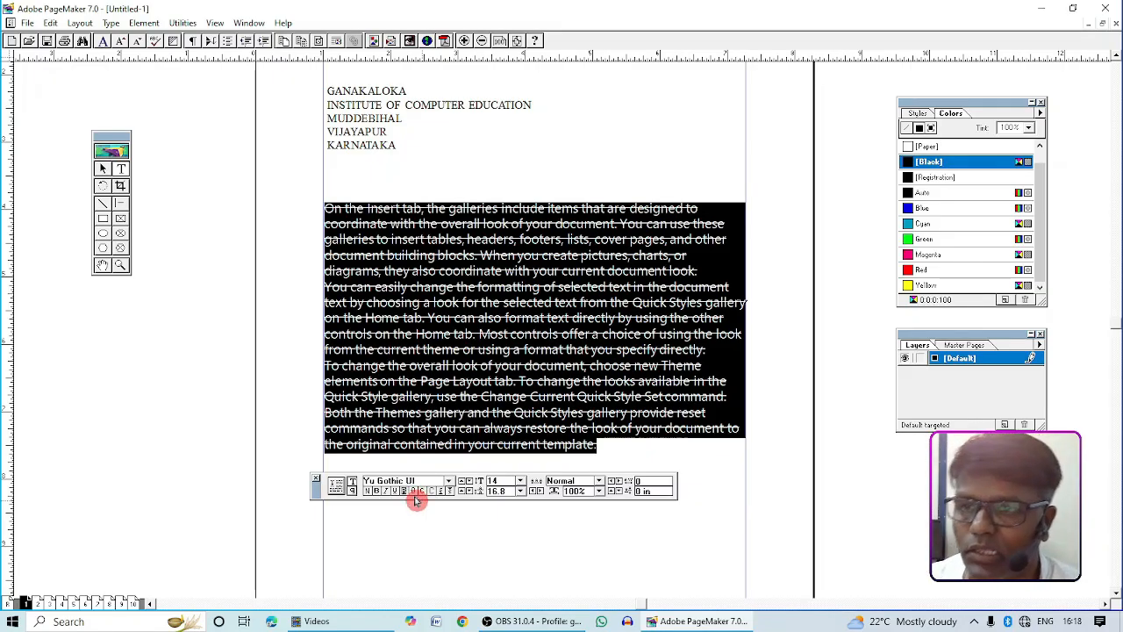
pyautogui.click(412, 492)
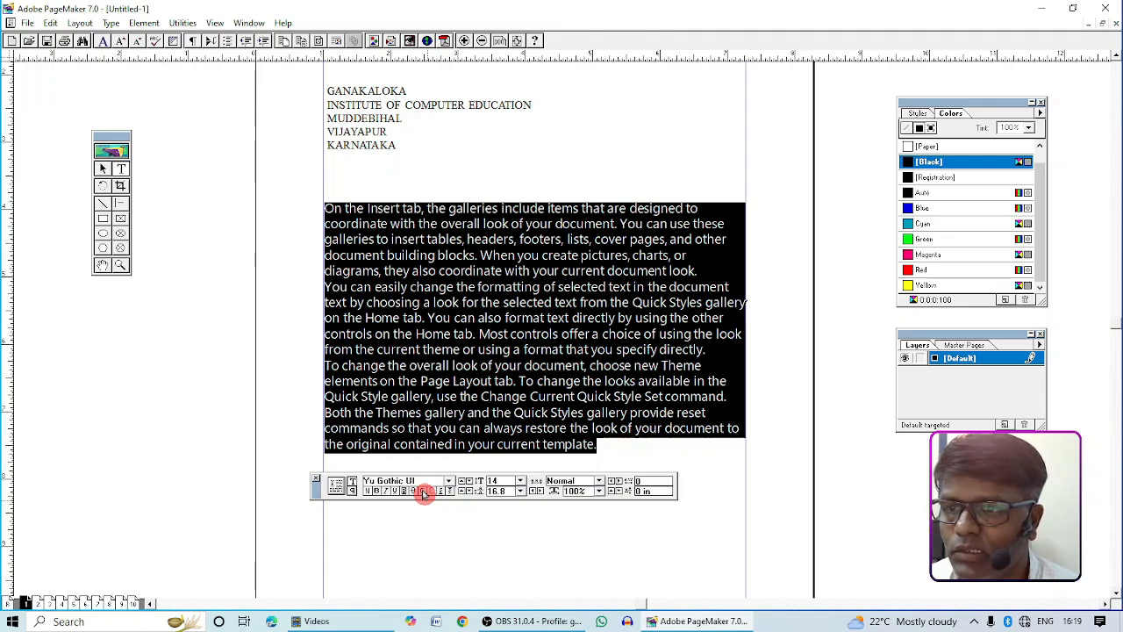
# Try small caps and all caps on the sample paragraphs, and return them to normal case.
pyautogui.click(423, 494)
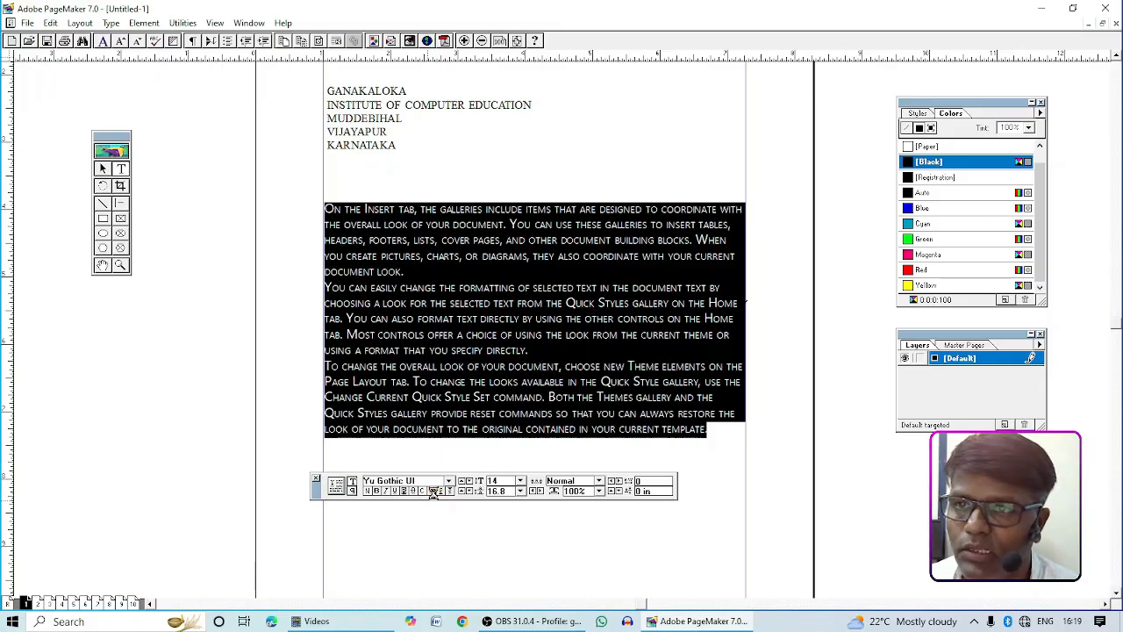
pyautogui.click(436, 495)
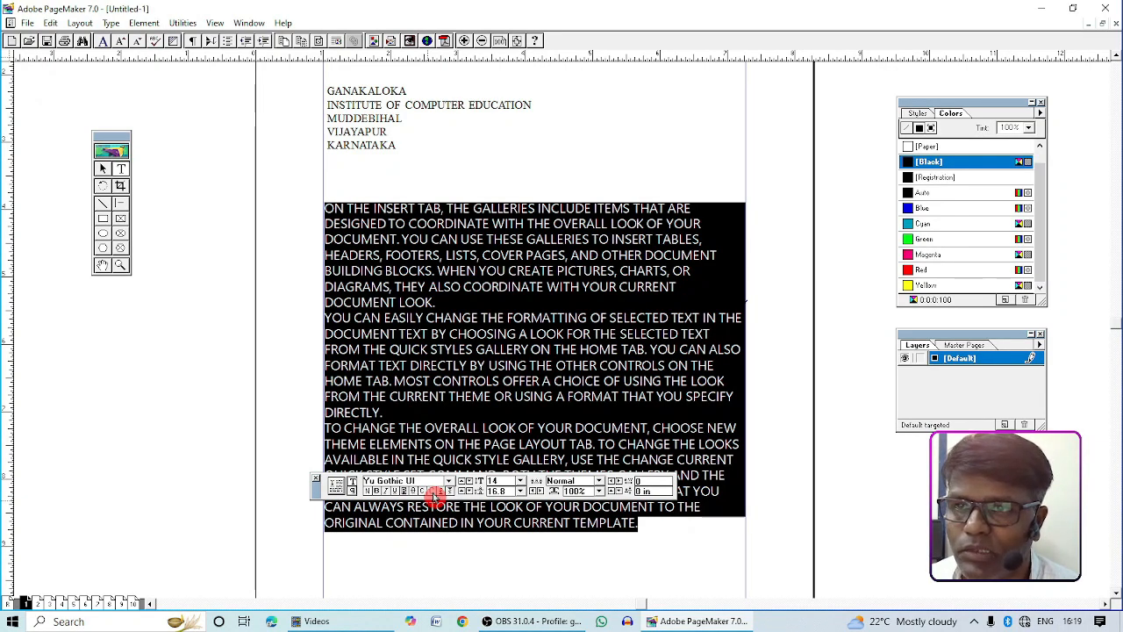
pyautogui.click(436, 495)
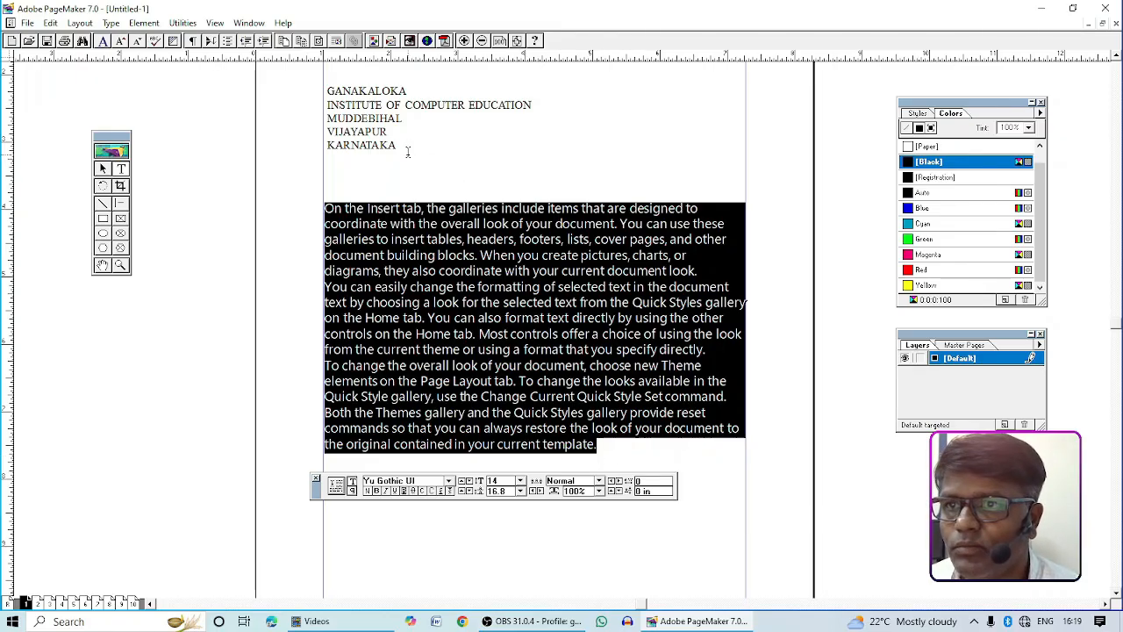
# Enter H2O as a new text block between the address lines and the sample paragraphs, and set its size to 17.
pyautogui.moveTo(334, 171); pyautogui.dragTo(705, 195)
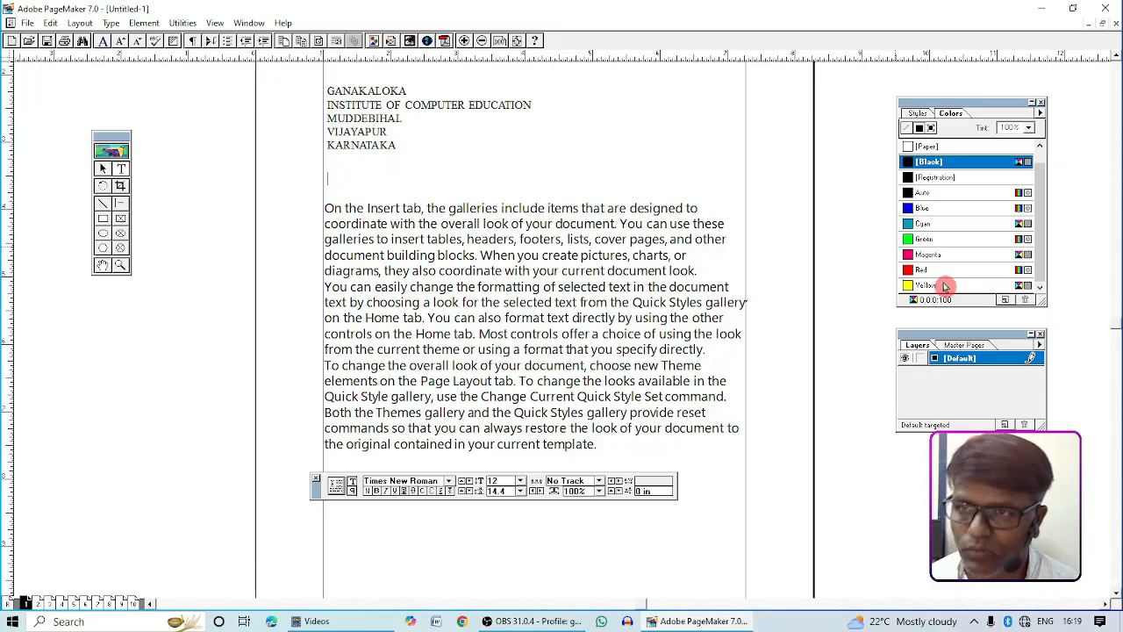
pyautogui.write('H2')
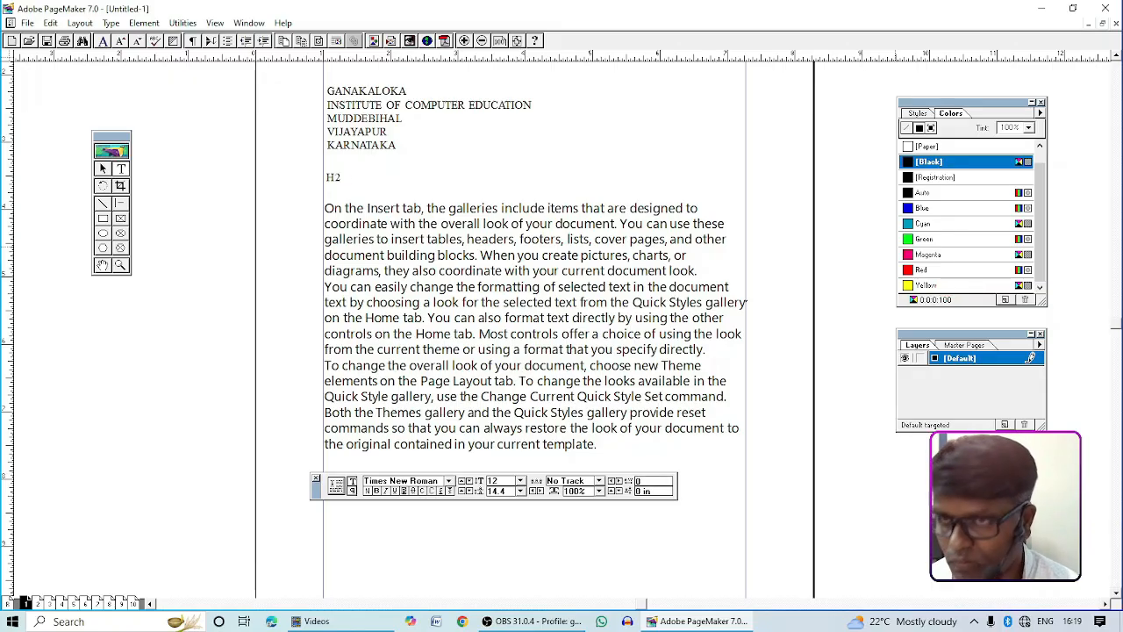
pyautogui.hotkey('shift', 'Left')
pyautogui.hotkey('shift', 'Left')
pyautogui.hotkey('shift', 'Left')
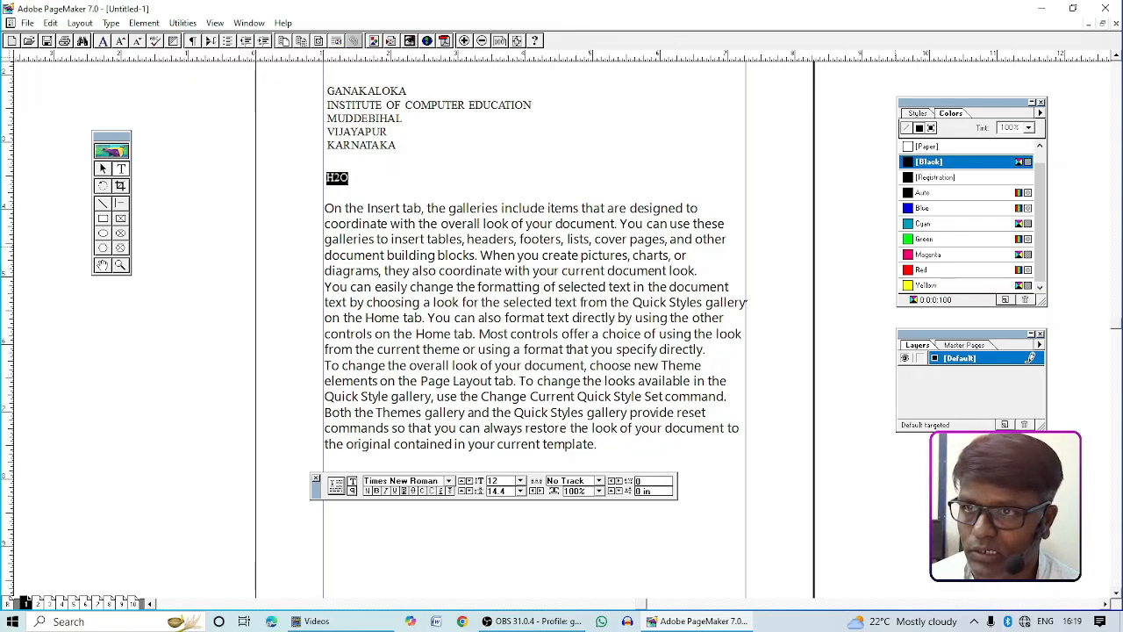
pyautogui.hotkey('ctrl', 'shift', '.')
pyautogui.hotkey('ctrl', 'shift', '.')
pyautogui.hotkey('ctrl', 'shift', '.')
pyautogui.hotkey('ctrl', 'shift', '.')
pyautogui.hotkey('ctrl', 'shift', '.')
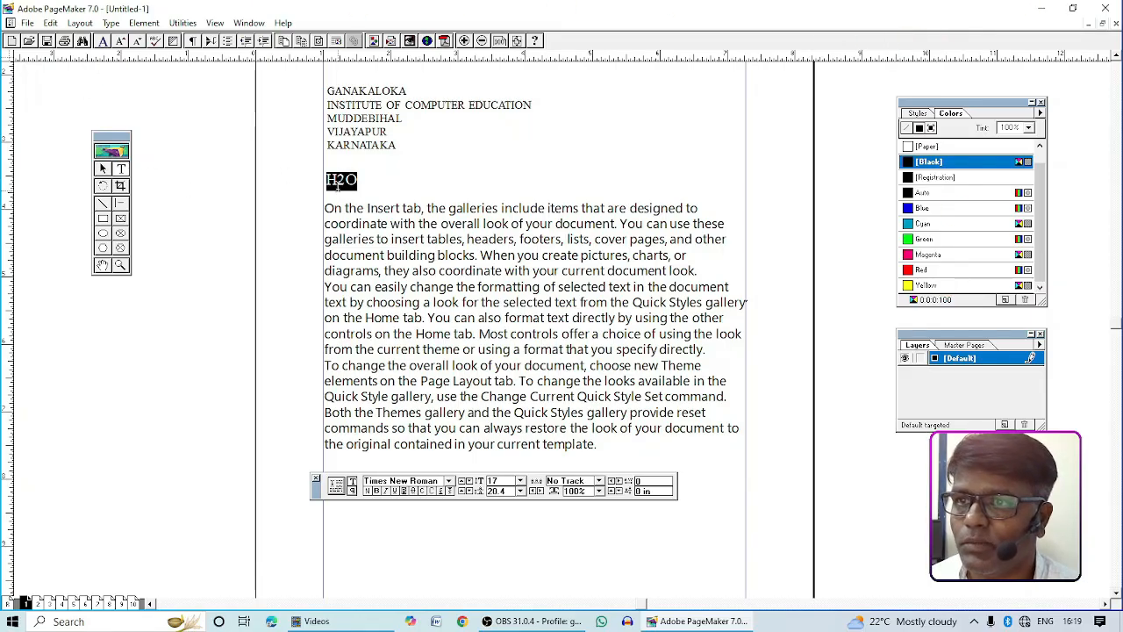
# Try subscript and superscript on the 2 in H2O, and return it to its normal position.
pyautogui.moveTo(338, 182); pyautogui.dragTo(345, 185)
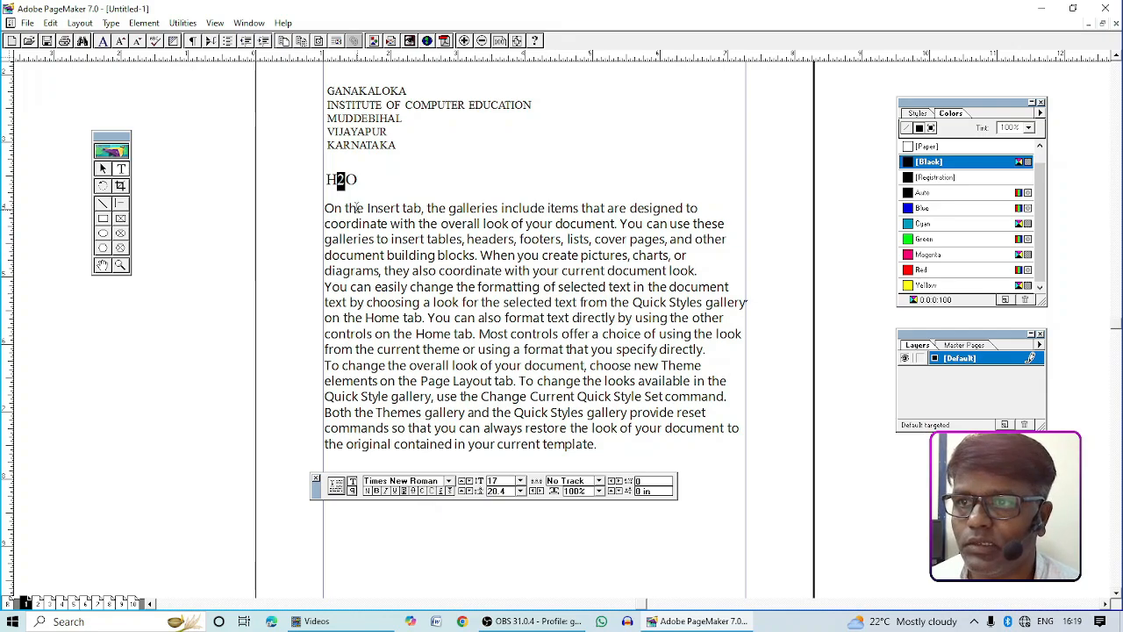
pyautogui.click(451, 493)
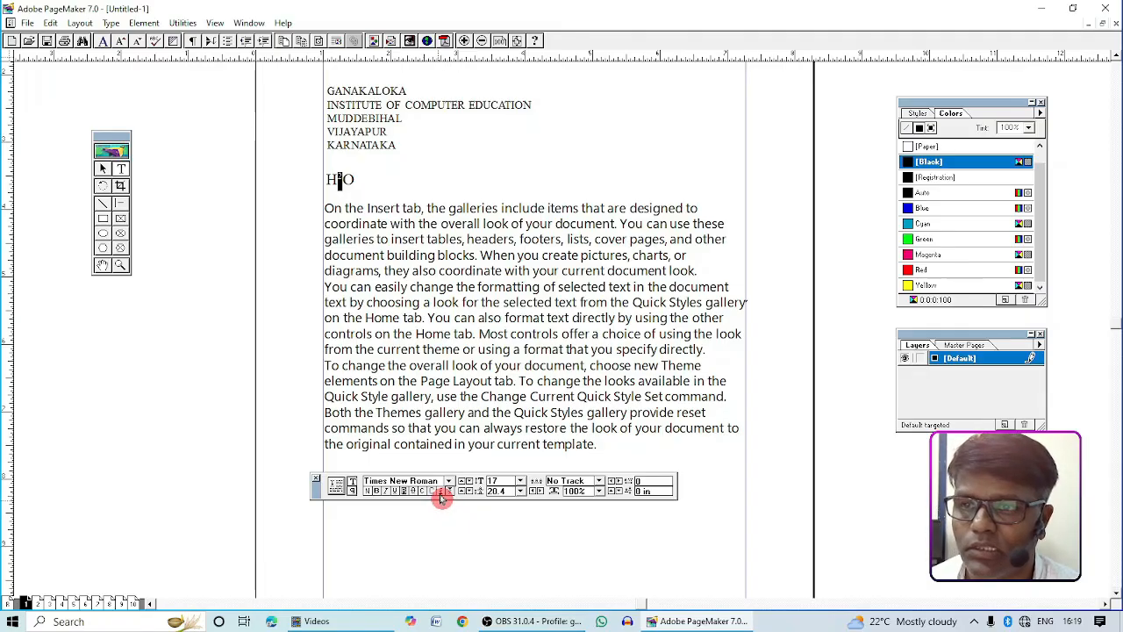
pyautogui.click(441, 496)
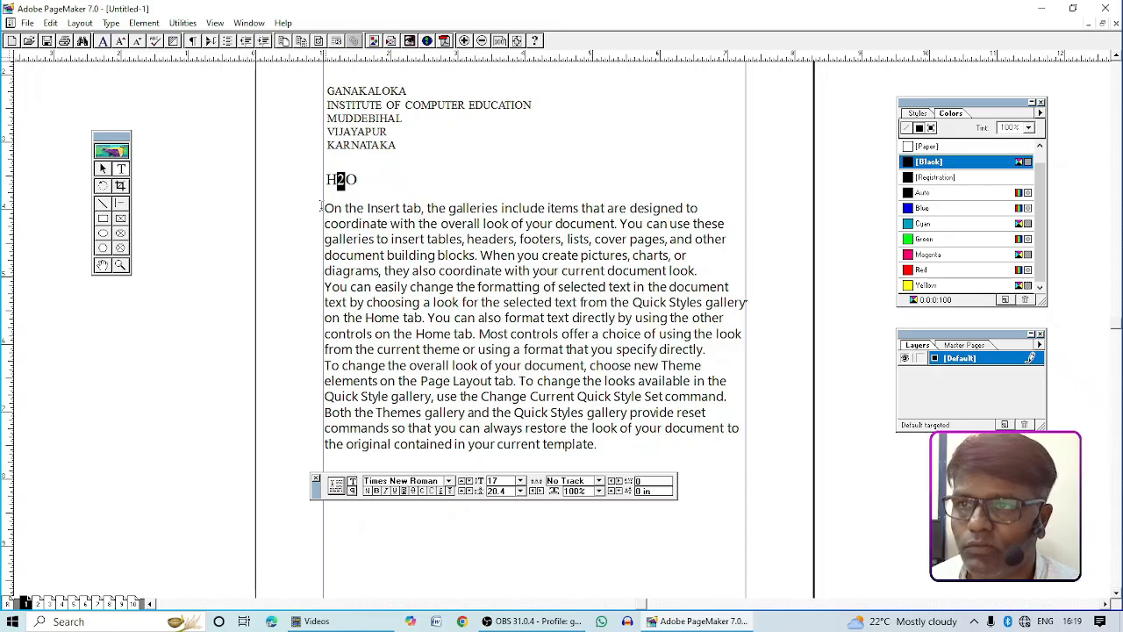
# Move the Control palette lower on the page, leaving more space beneath the sample paragraphs.
pyautogui.moveTo(324, 208); pyautogui.dragTo(718, 451)
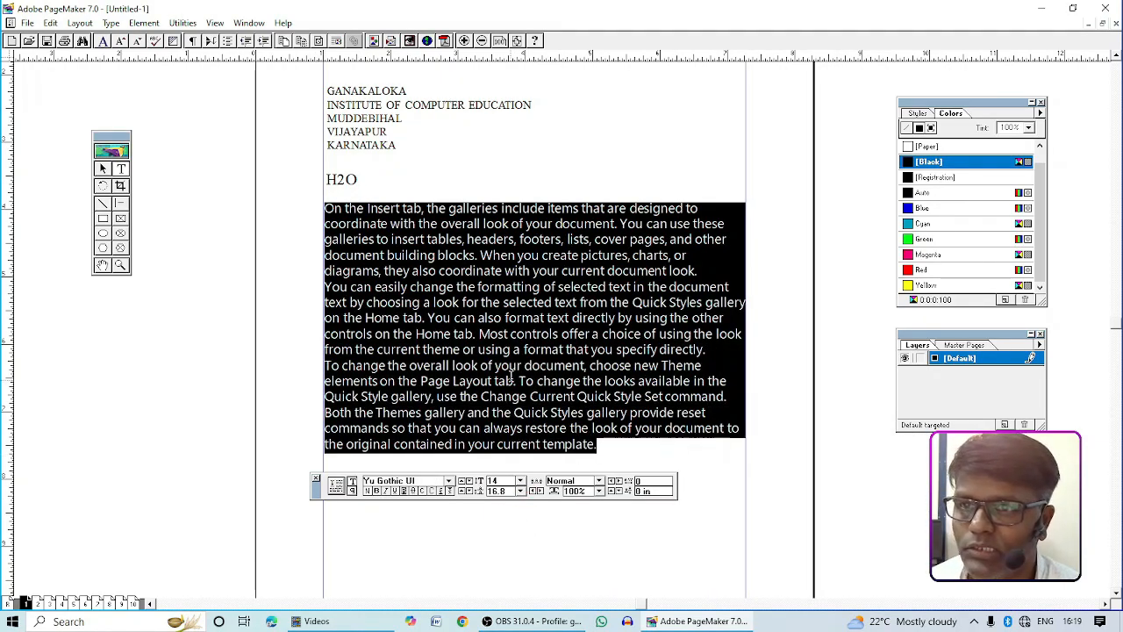
pyautogui.click(103, 169)
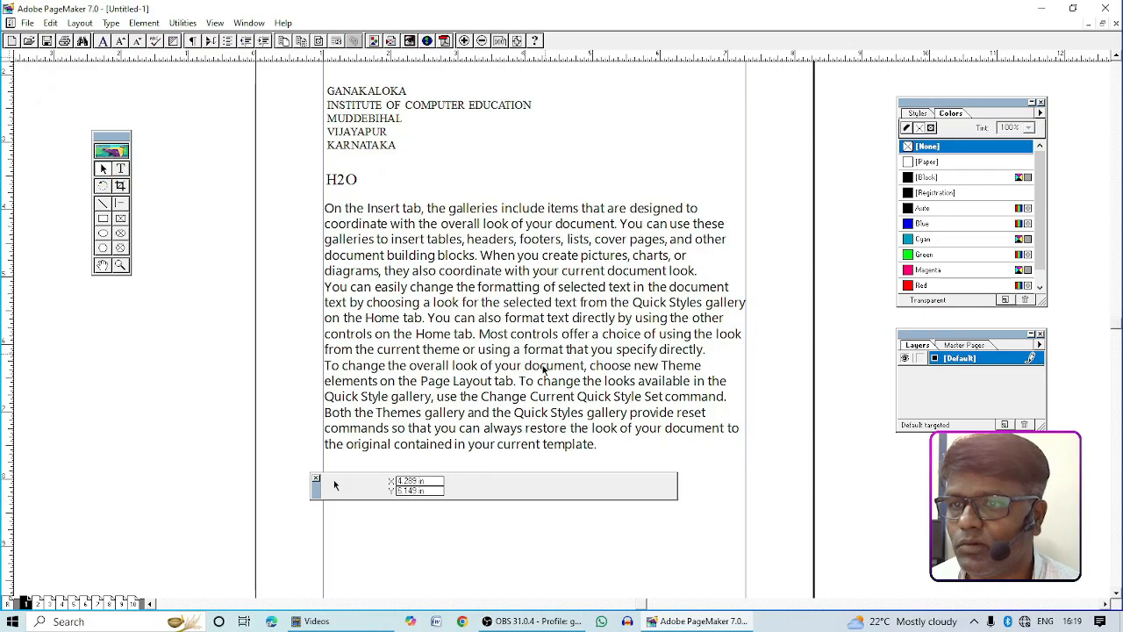
pyautogui.moveTo(313, 488); pyautogui.dragTo(313, 535)
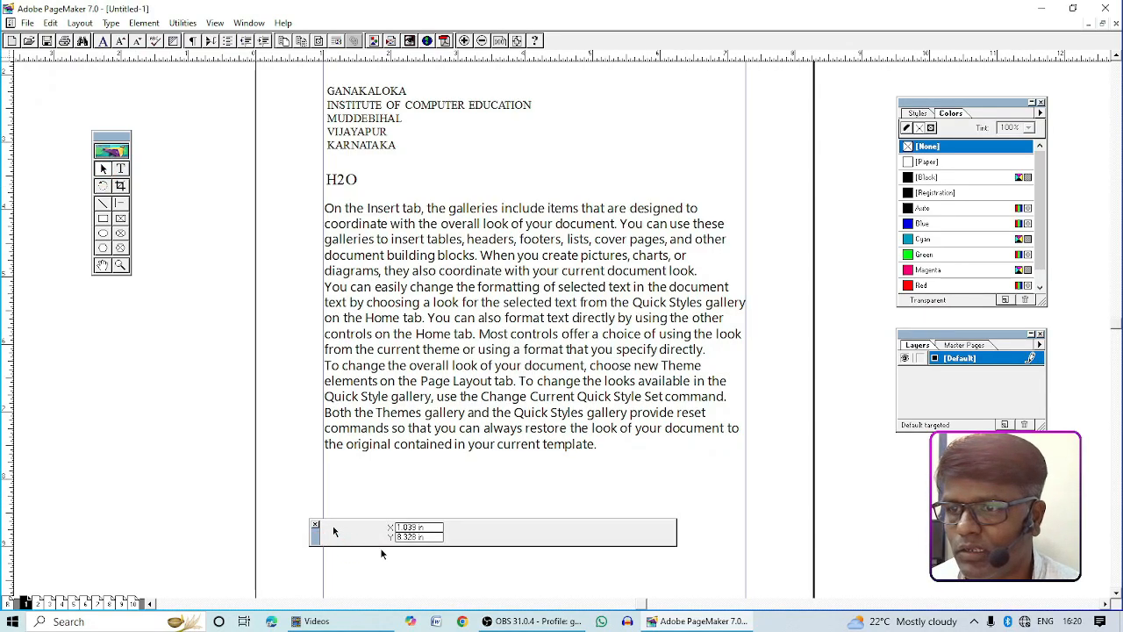
# Try leading values of 15 and 28 on the sample paragraphs, and return the leading to Auto.
pyautogui.click(120, 168)
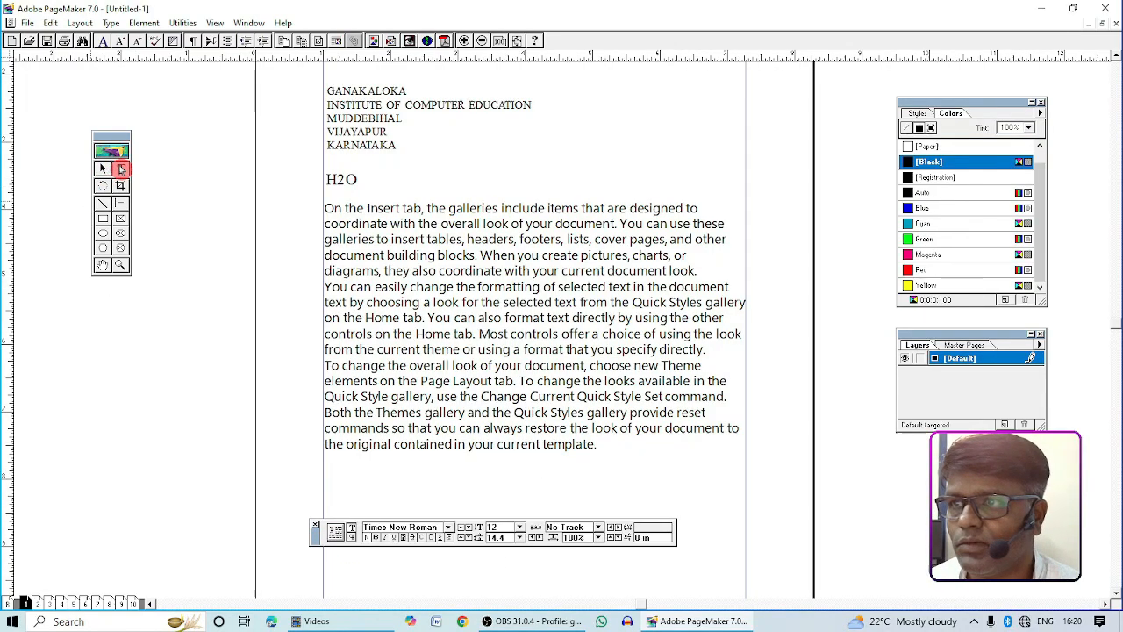
pyautogui.click(326, 209)
pyautogui.moveTo(327, 209); pyautogui.dragTo(615, 449)
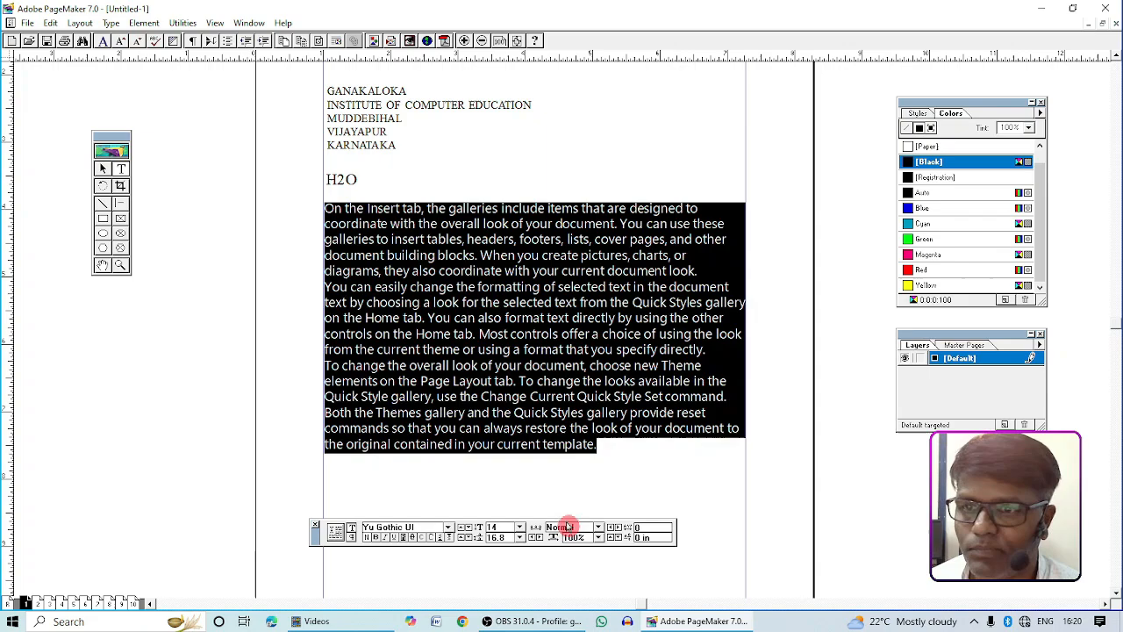
pyautogui.click(520, 538)
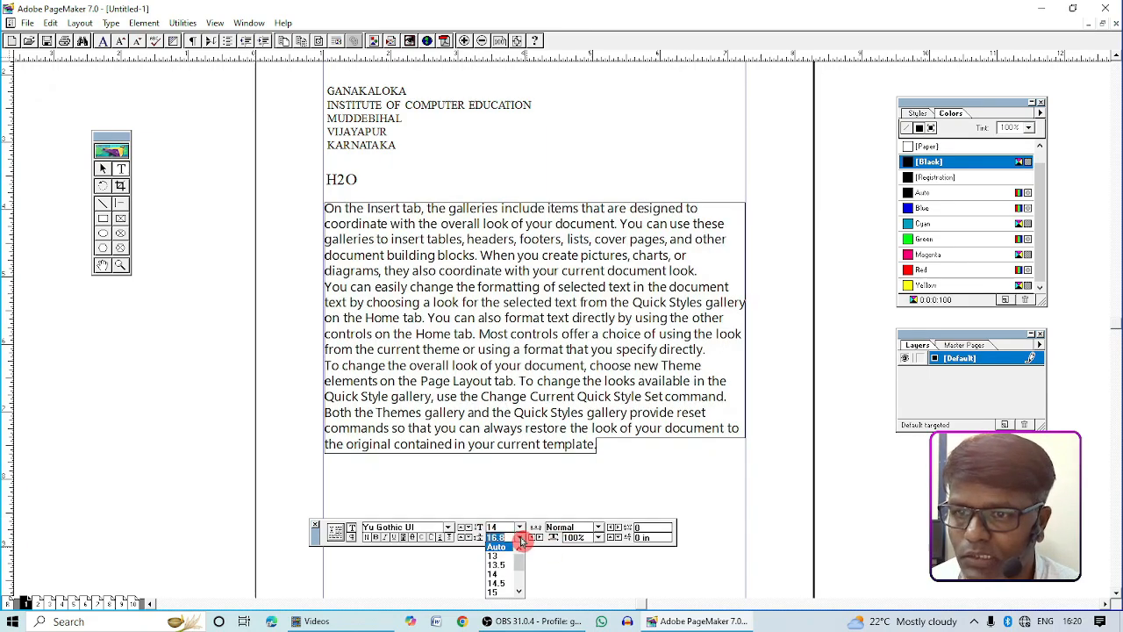
pyautogui.click(496, 594)
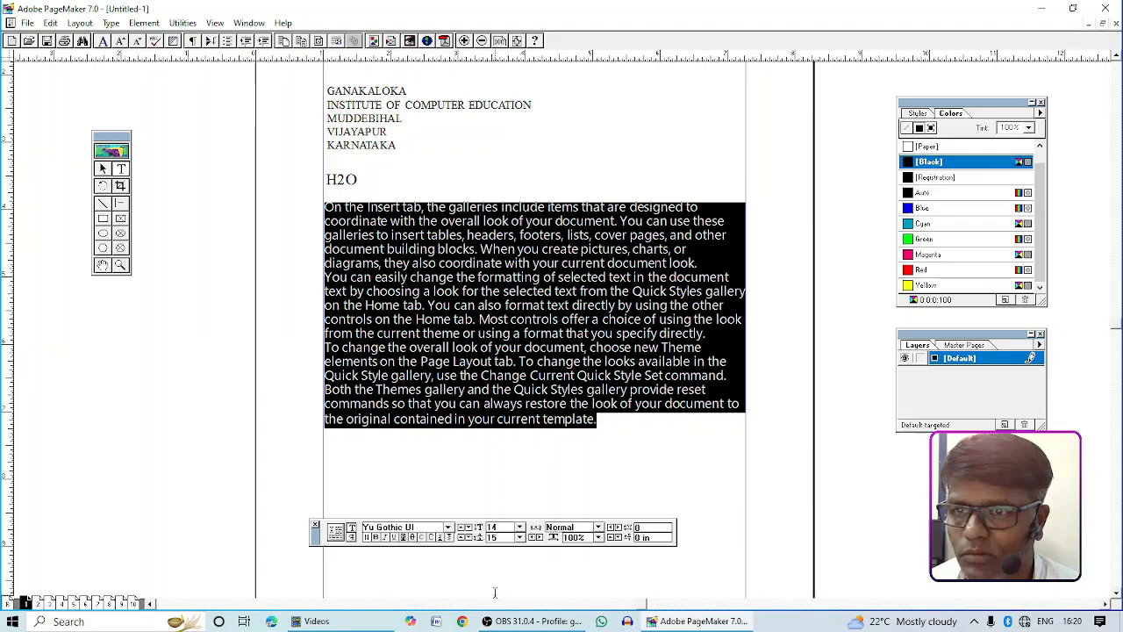
pyautogui.click(521, 538)
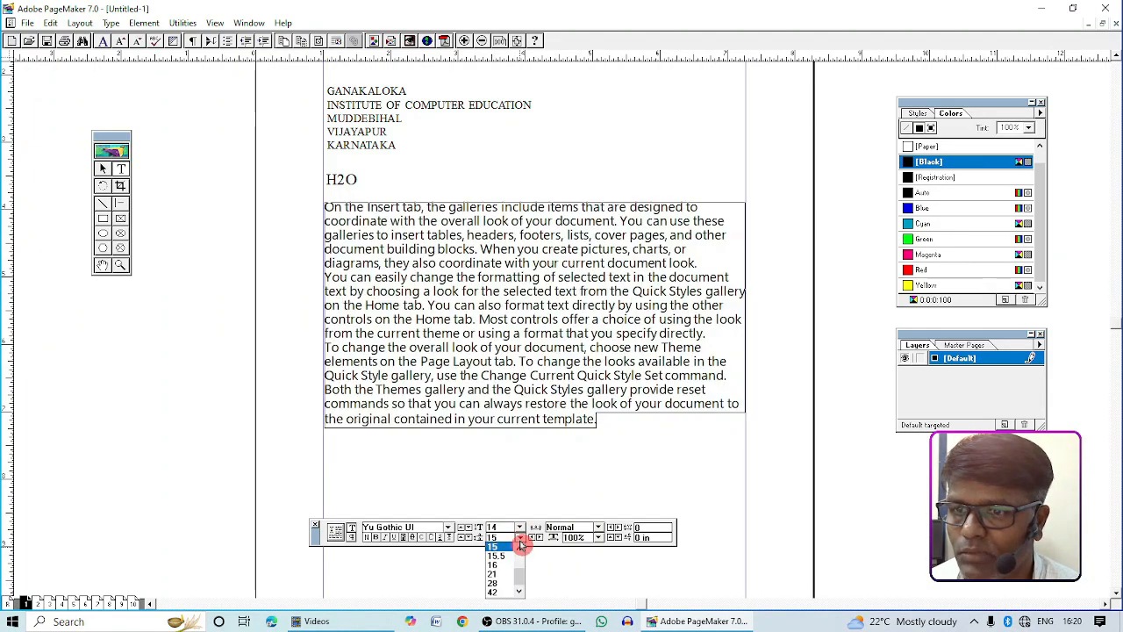
pyautogui.click(494, 588)
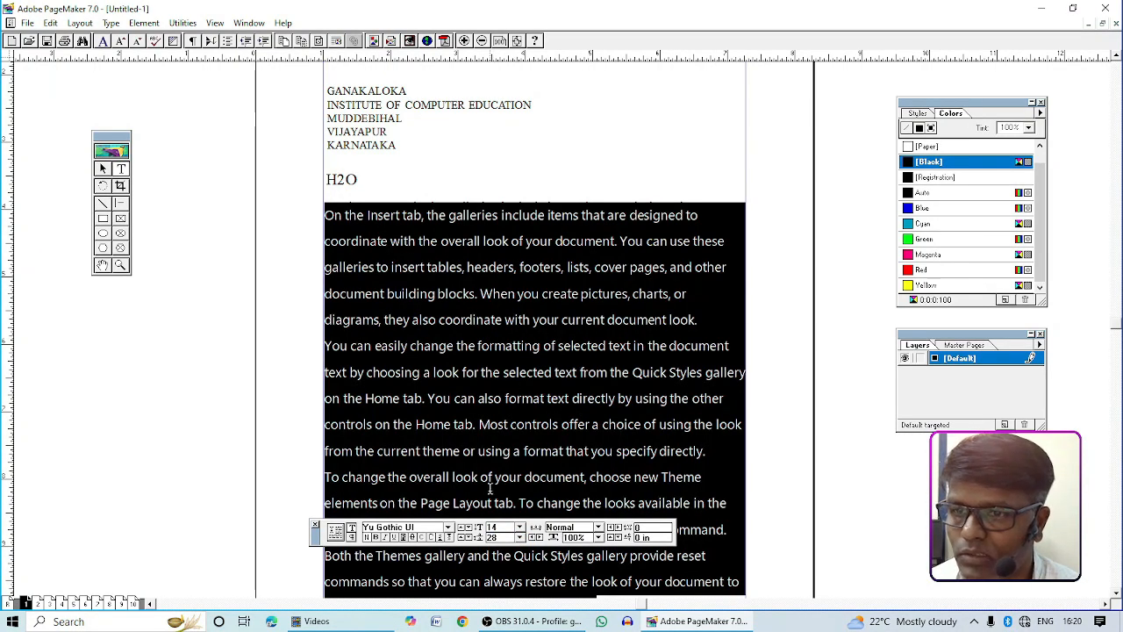
pyautogui.click(521, 537)
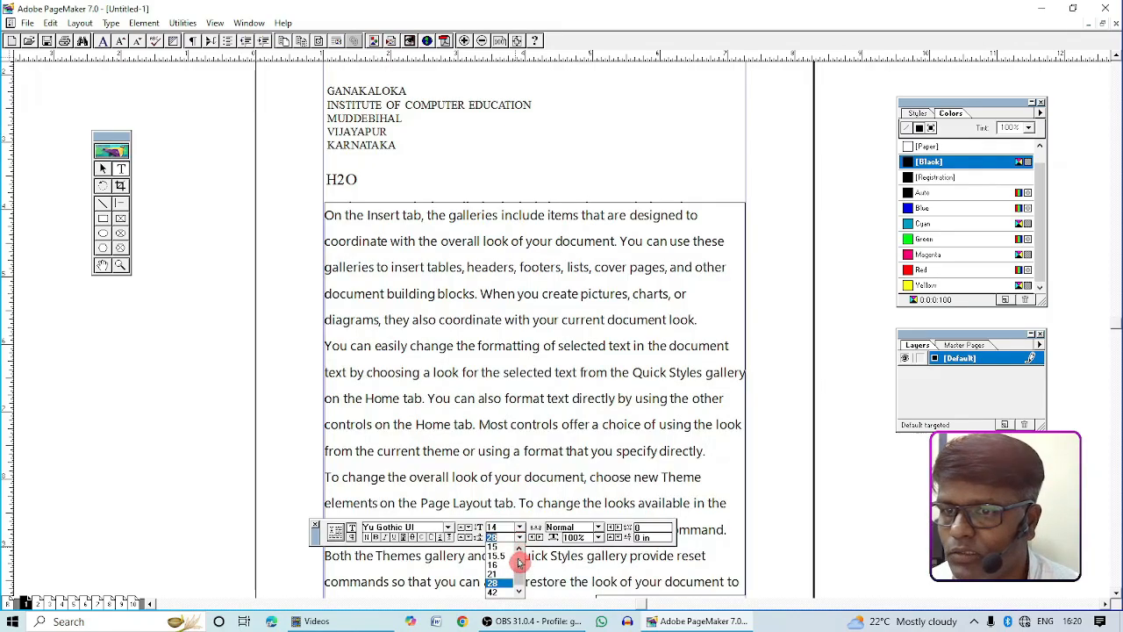
pyautogui.moveTo(518, 588); pyautogui.dragTo(517, 556)
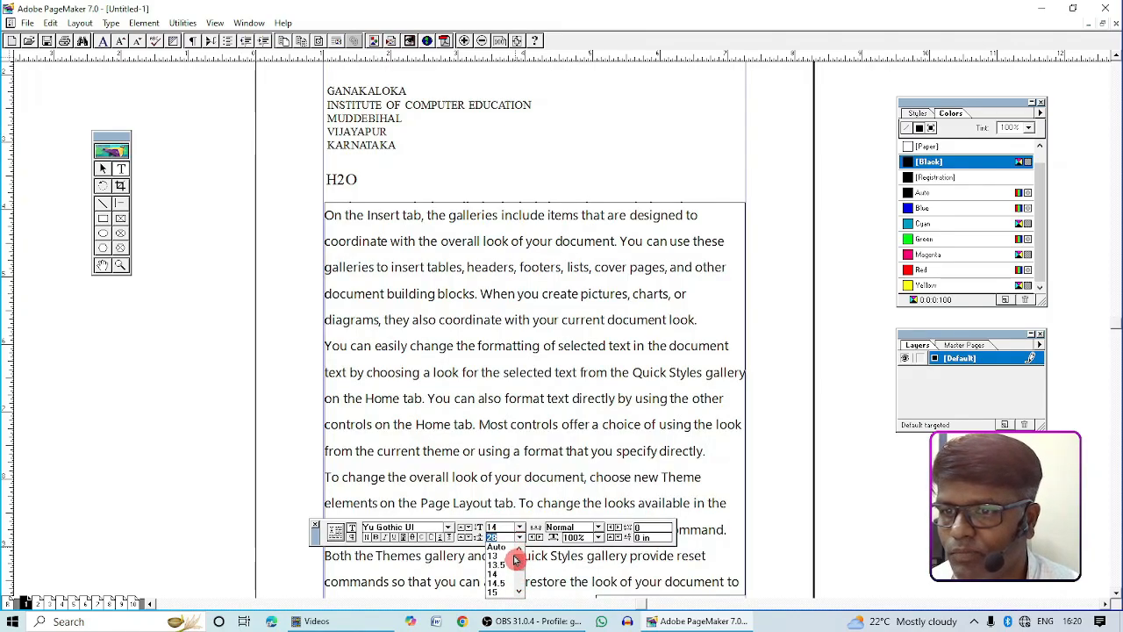
pyautogui.click(496, 549)
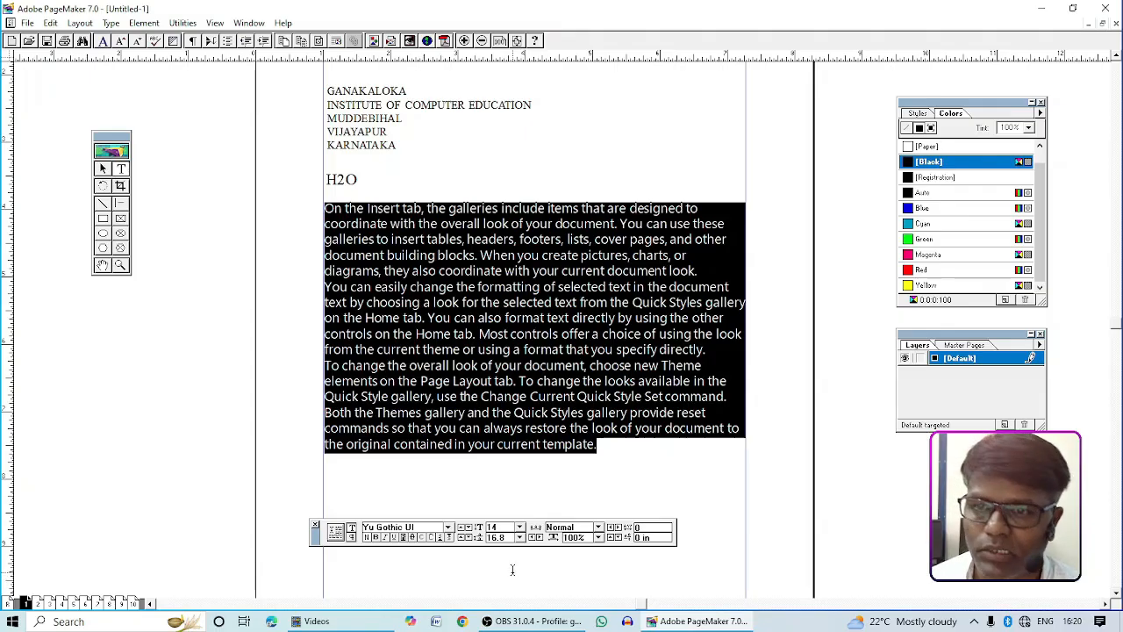
# Try a 130% character width on the sample paragraphs, and return the width to Normal.
pyautogui.click(598, 537)
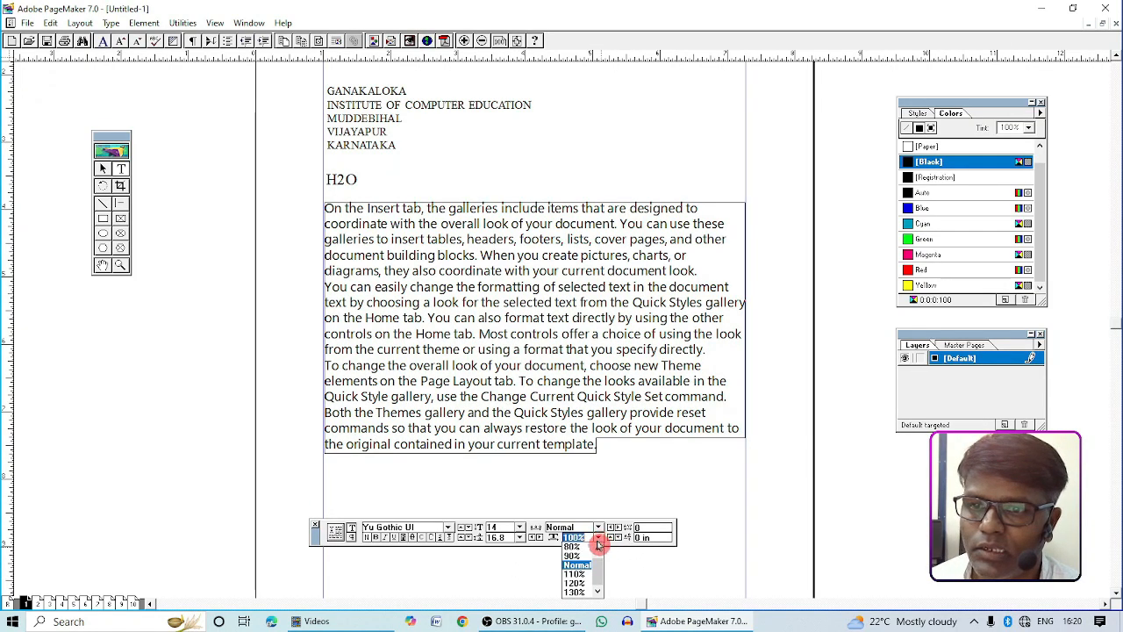
pyautogui.click(574, 592)
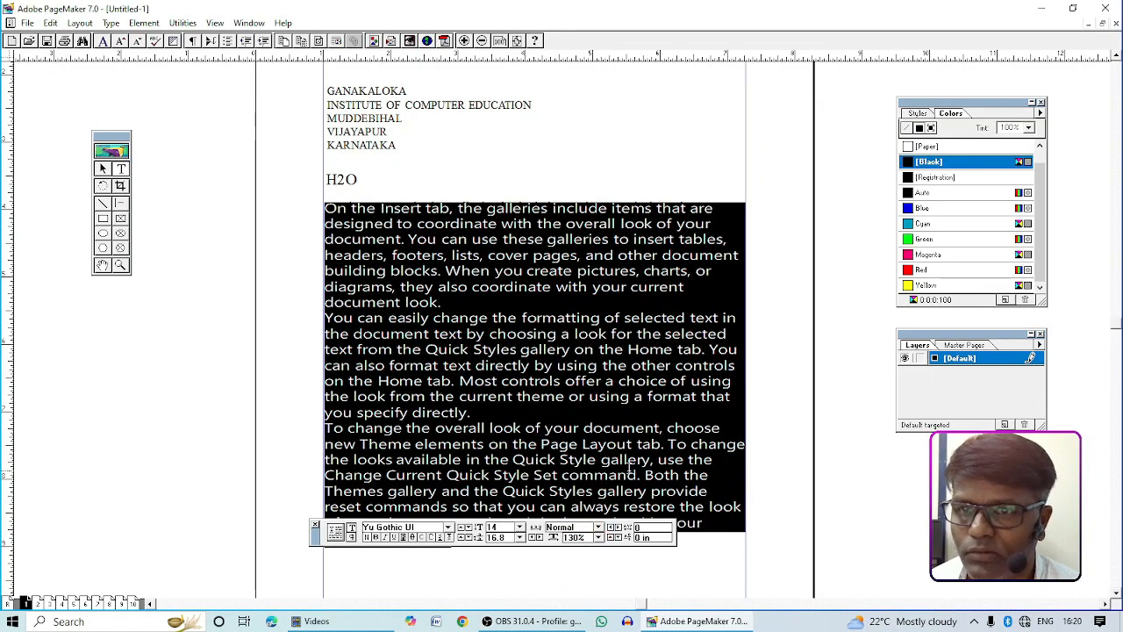
pyautogui.click(600, 538)
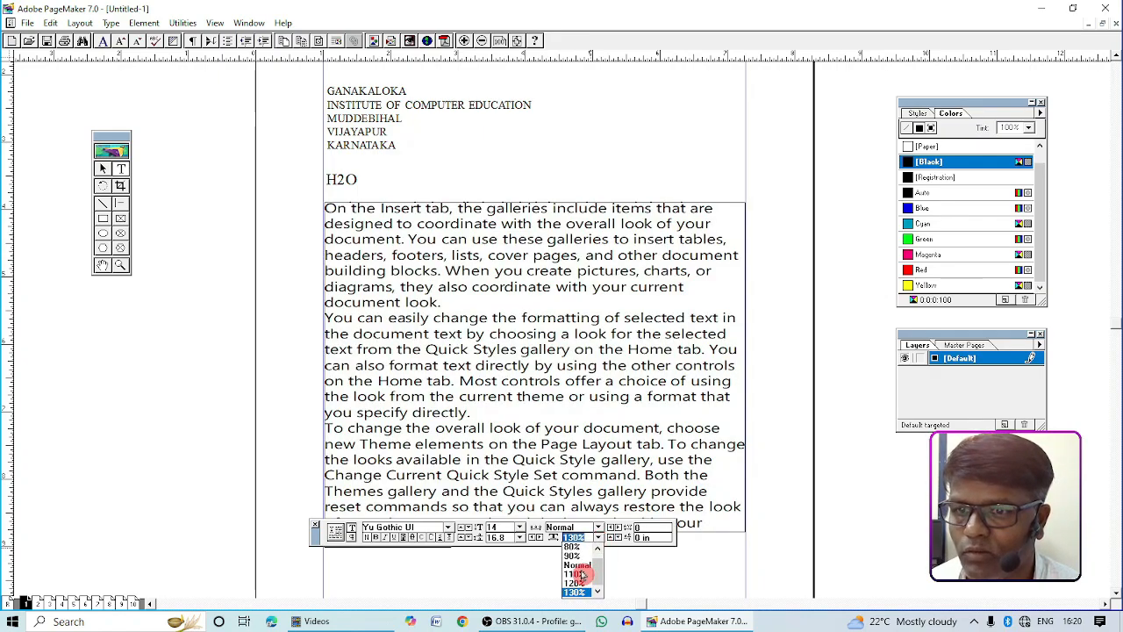
pyautogui.click(577, 564)
pyautogui.click(599, 538)
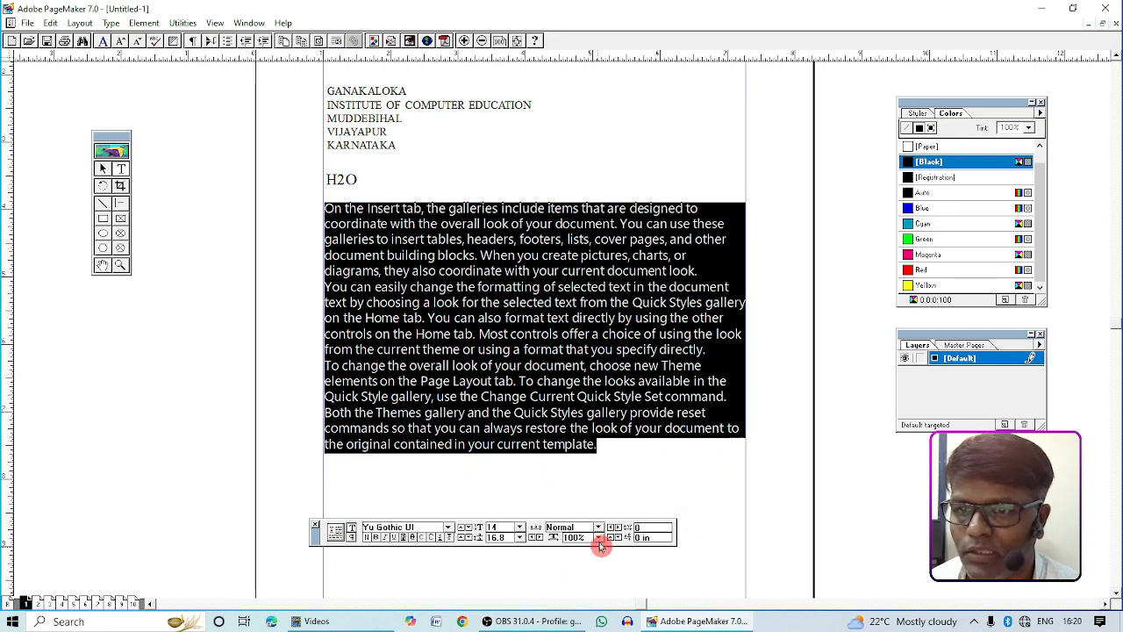
pyautogui.click(602, 550)
pyautogui.click(599, 538)
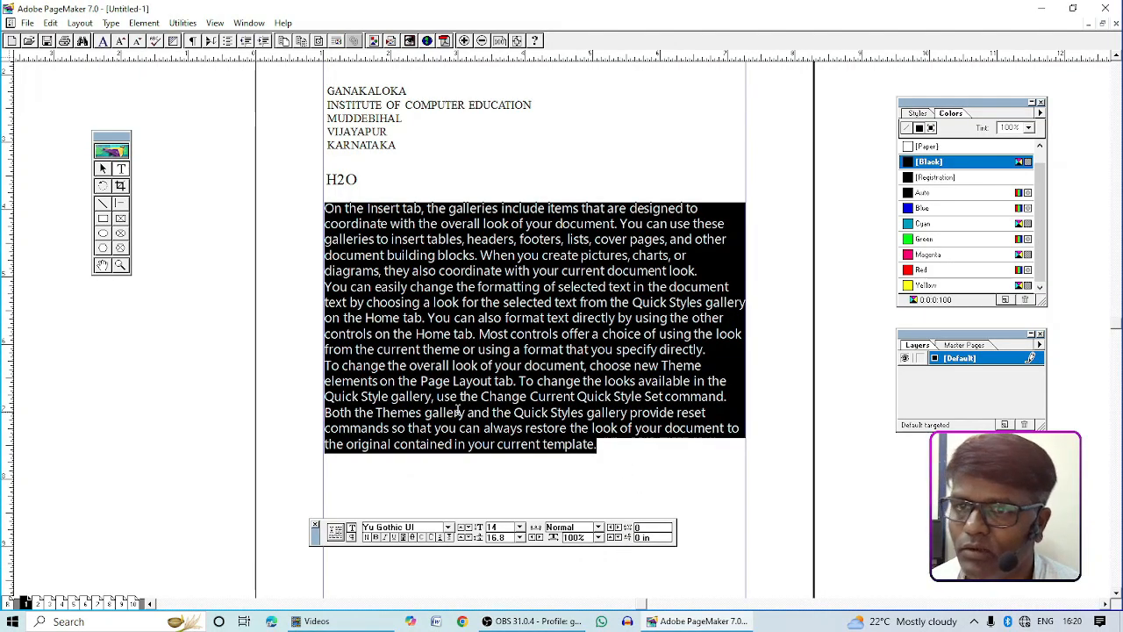
# Try Very Loose and Very Tight tracking on the sample paragraphs, returning the tracking to Normal after each.
pyautogui.click(600, 528)
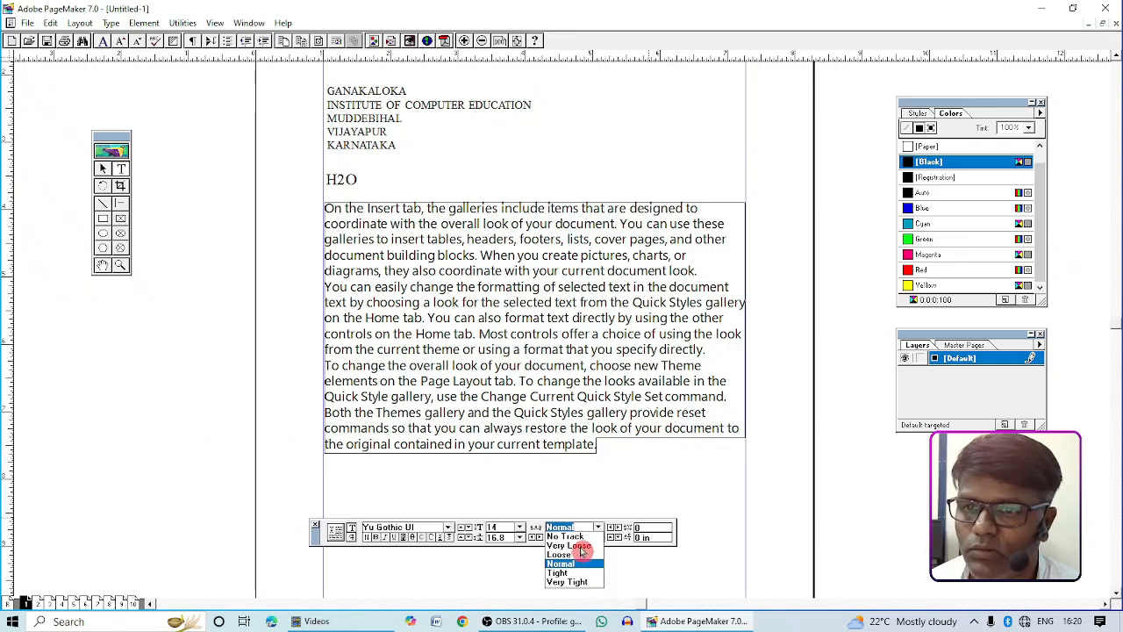
pyautogui.click(590, 549)
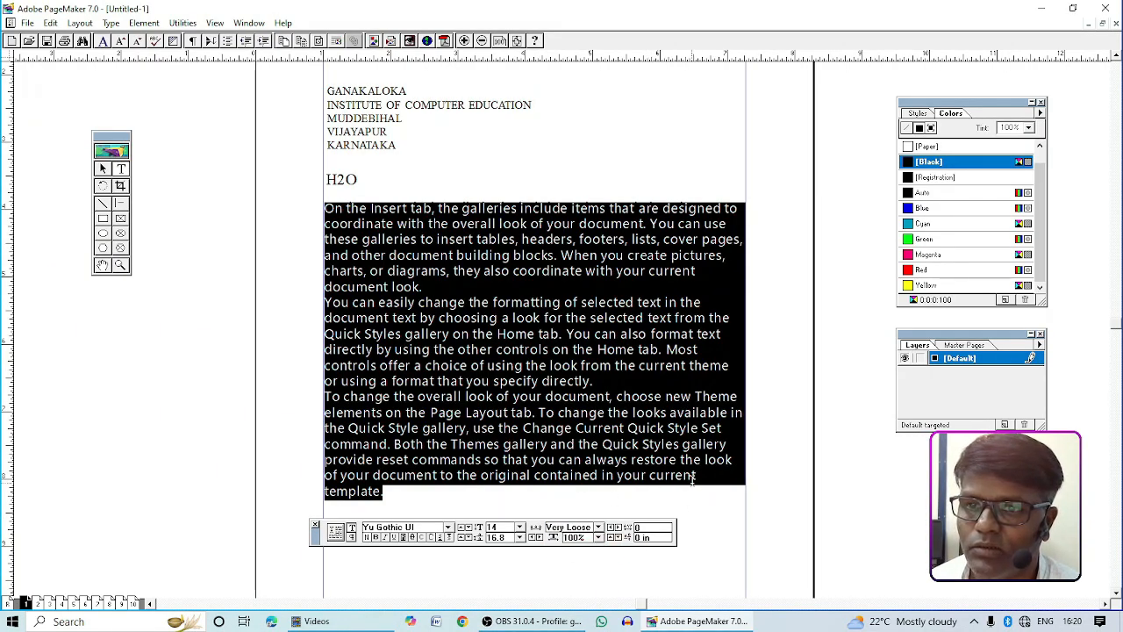
pyautogui.click(600, 529)
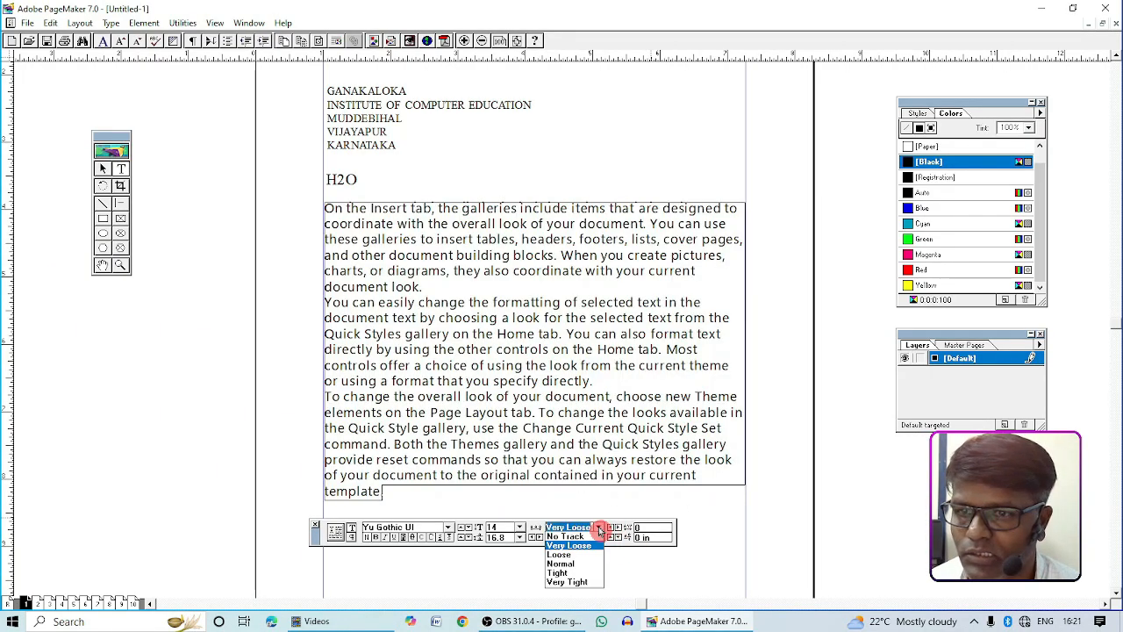
pyautogui.click(561, 563)
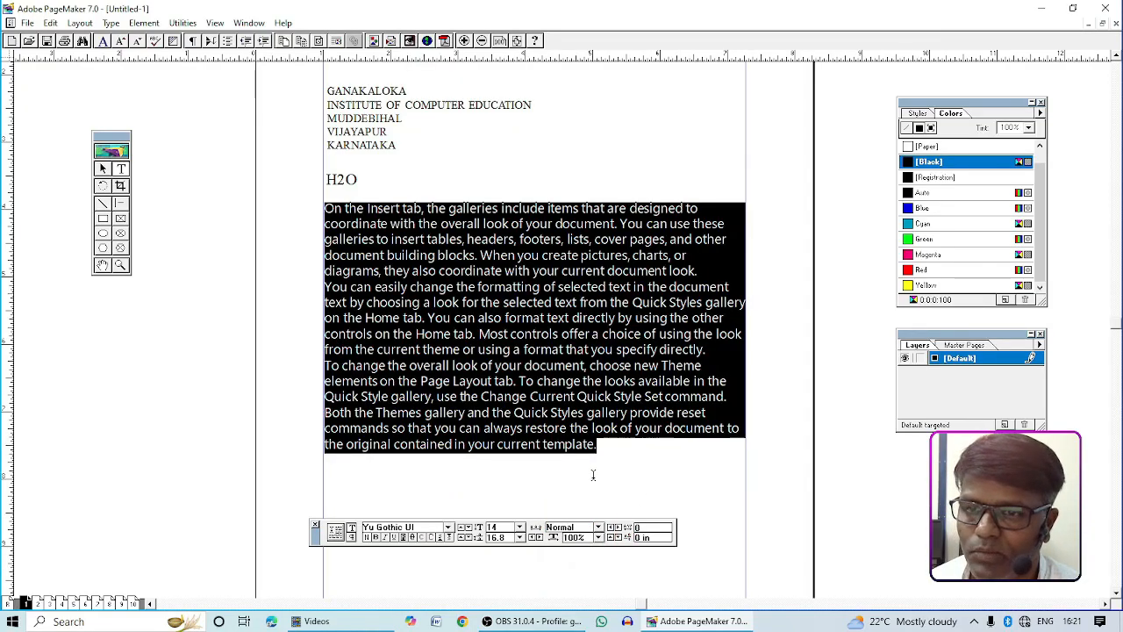
pyautogui.click(593, 536)
pyautogui.click(600, 531)
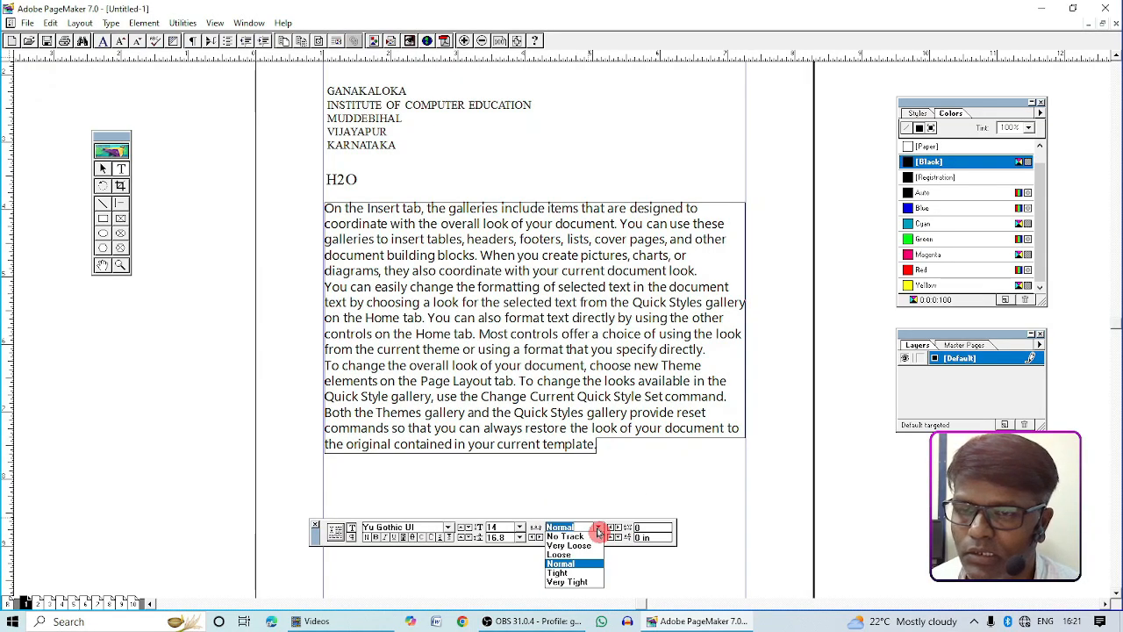
pyautogui.click(568, 582)
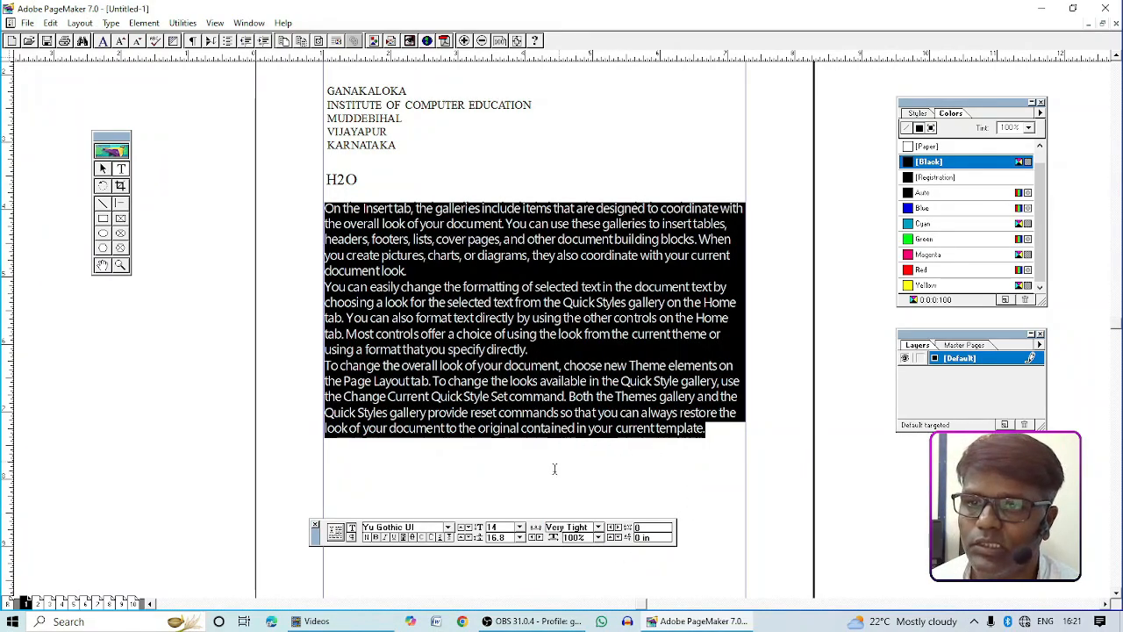
pyautogui.click(599, 529)
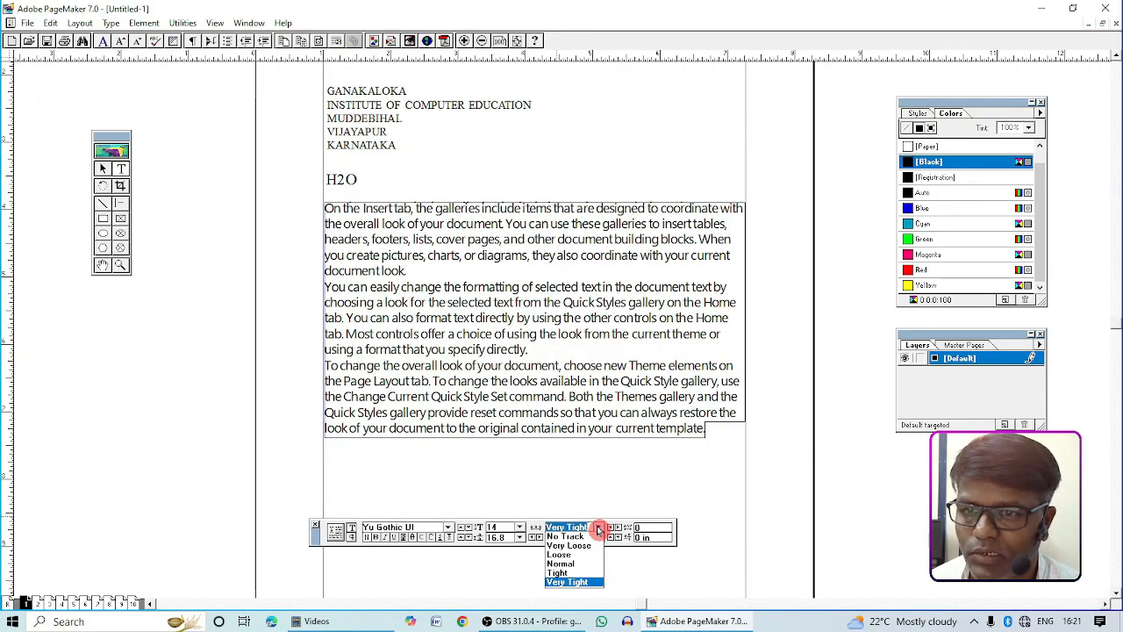
pyautogui.click(571, 565)
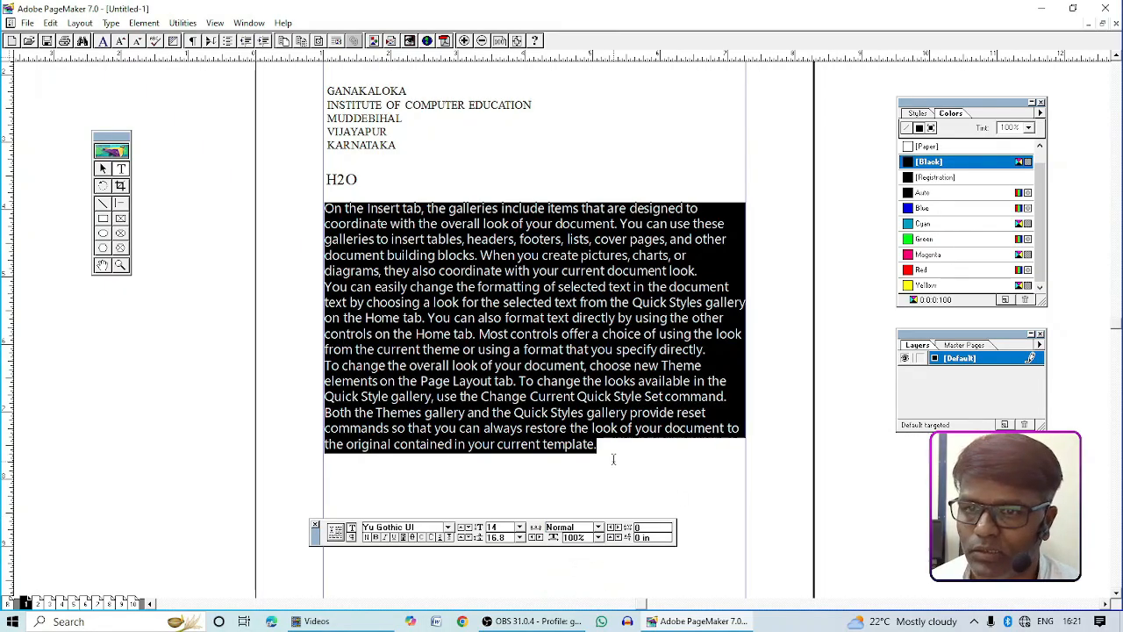
# Try flipping the sample paragraphs' text block horizontally and vertically, restoring its normal orientation after each flip.
pyautogui.click(101, 169)
pyautogui.click(615, 336)
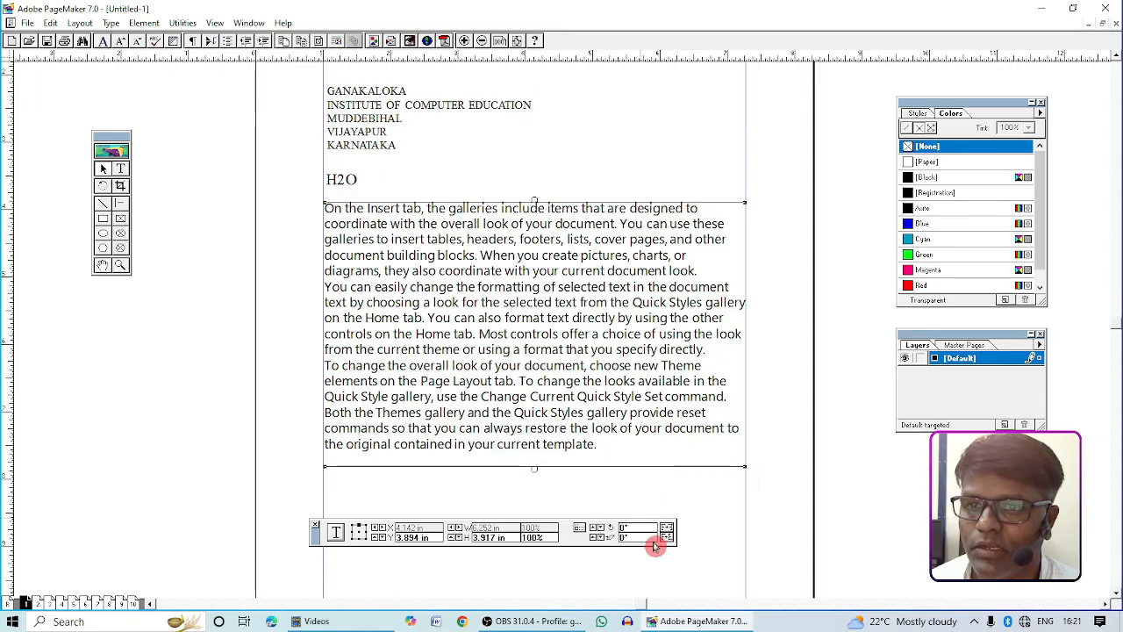
pyautogui.click(667, 534)
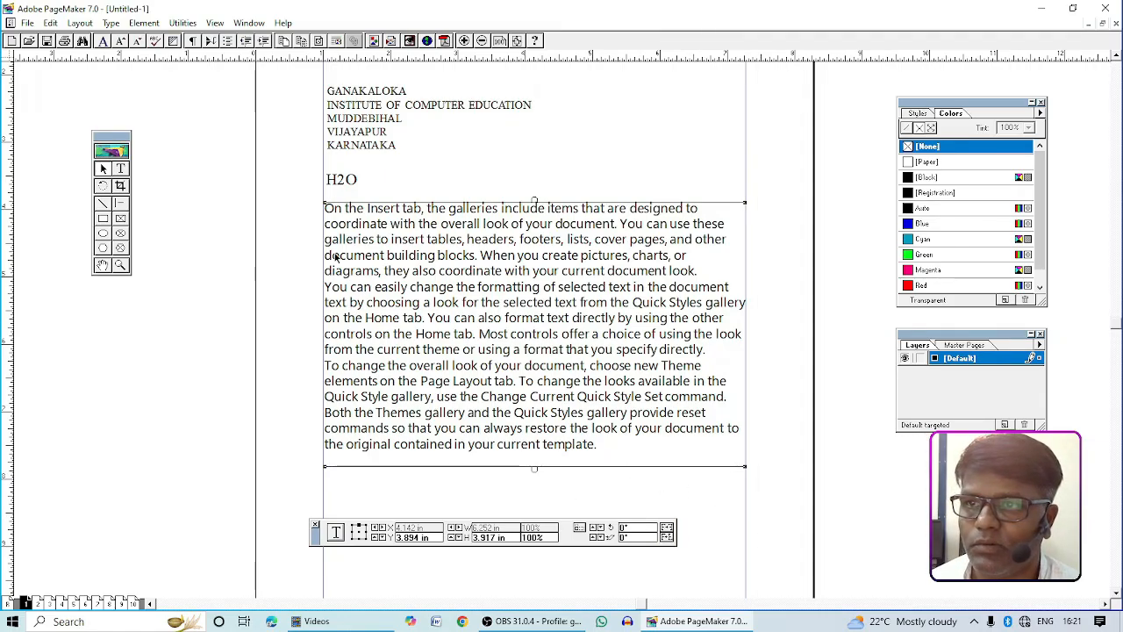
pyautogui.click(674, 537)
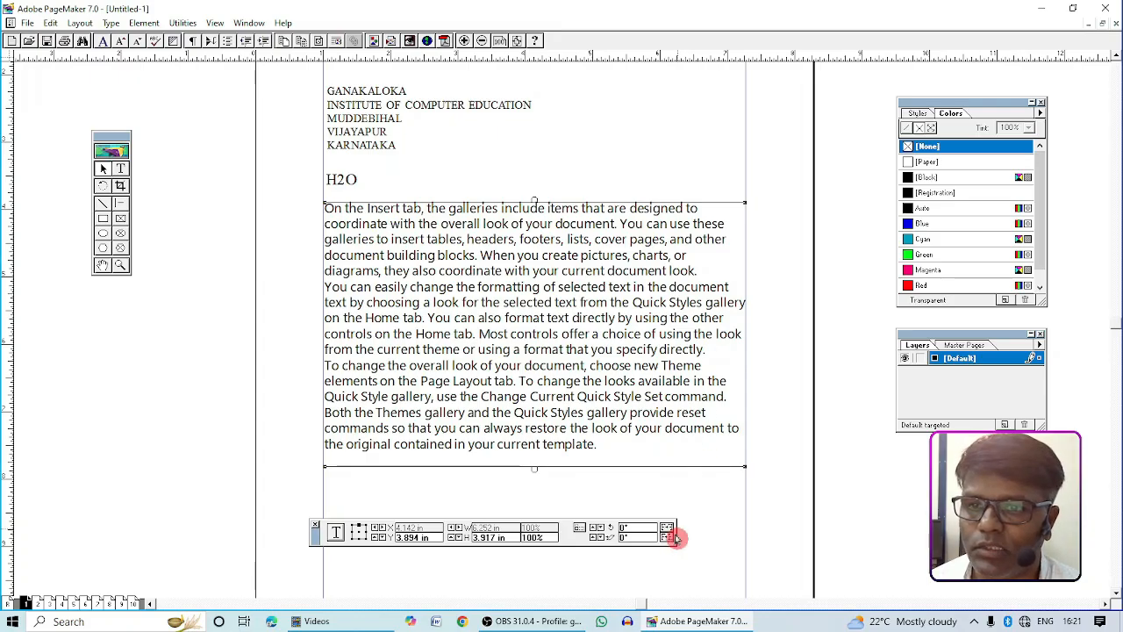
pyautogui.click(668, 530)
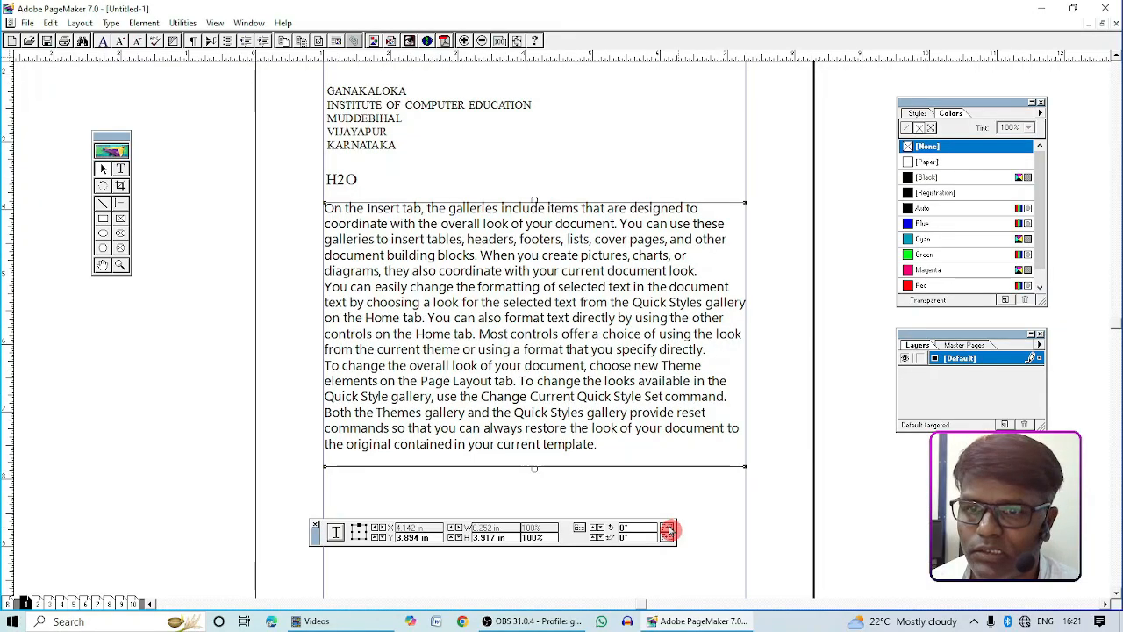
pyautogui.click(668, 530)
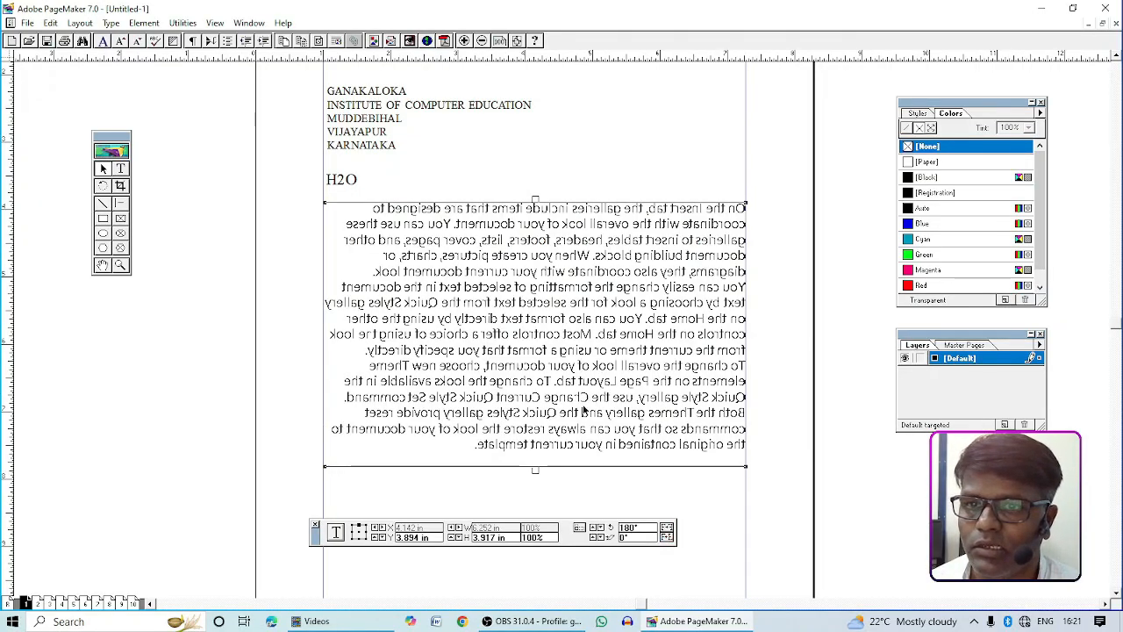
pyautogui.click(668, 530)
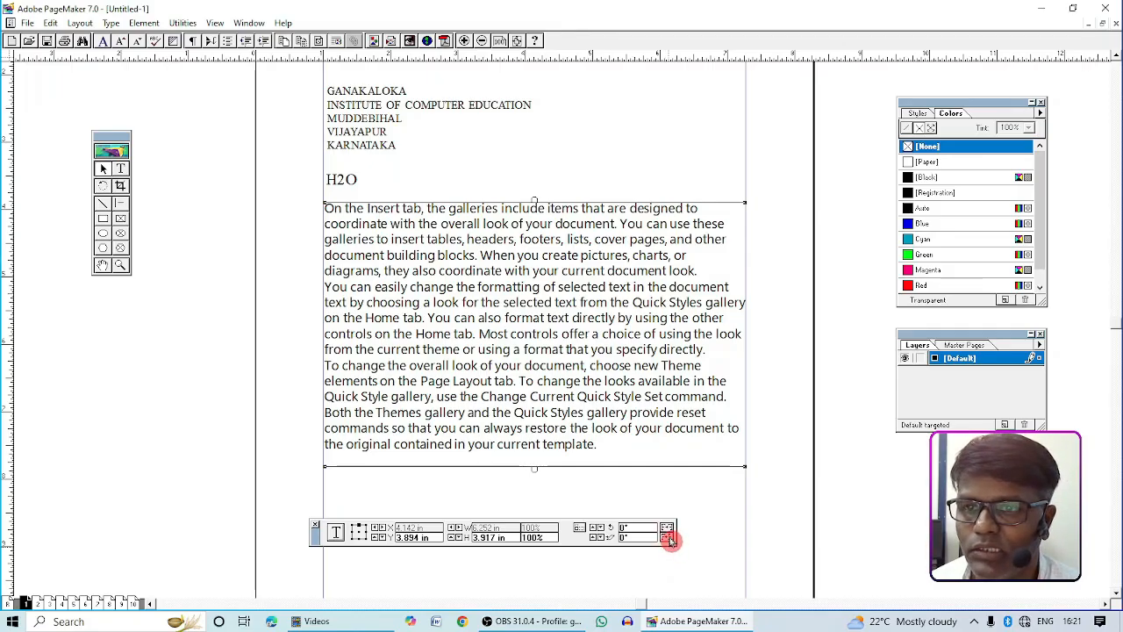
pyautogui.click(669, 538)
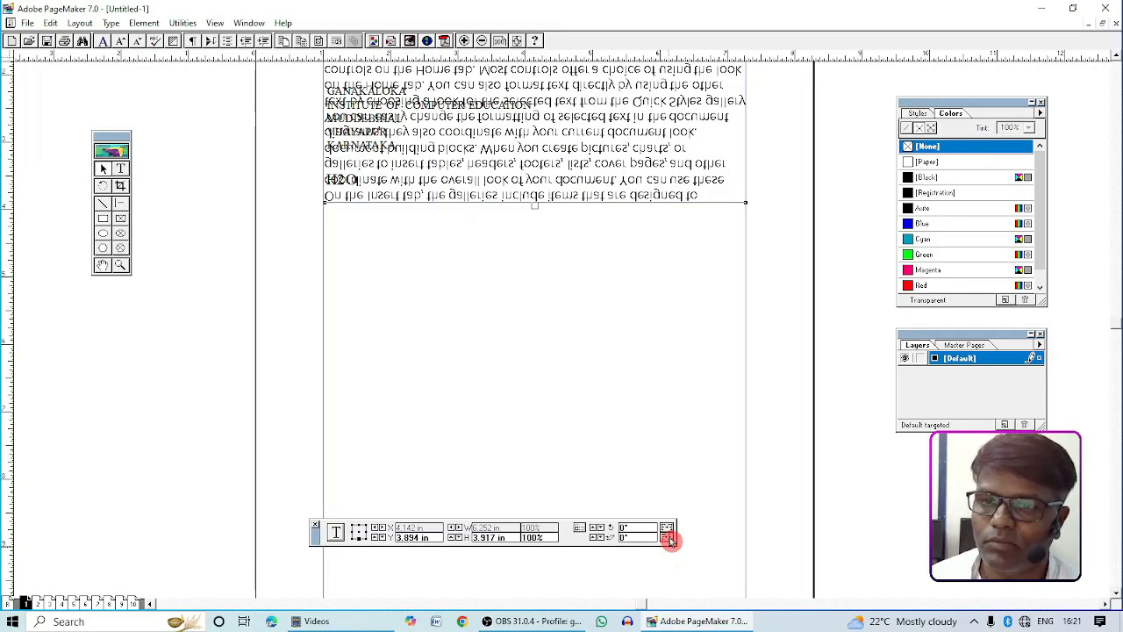
pyautogui.click(669, 540)
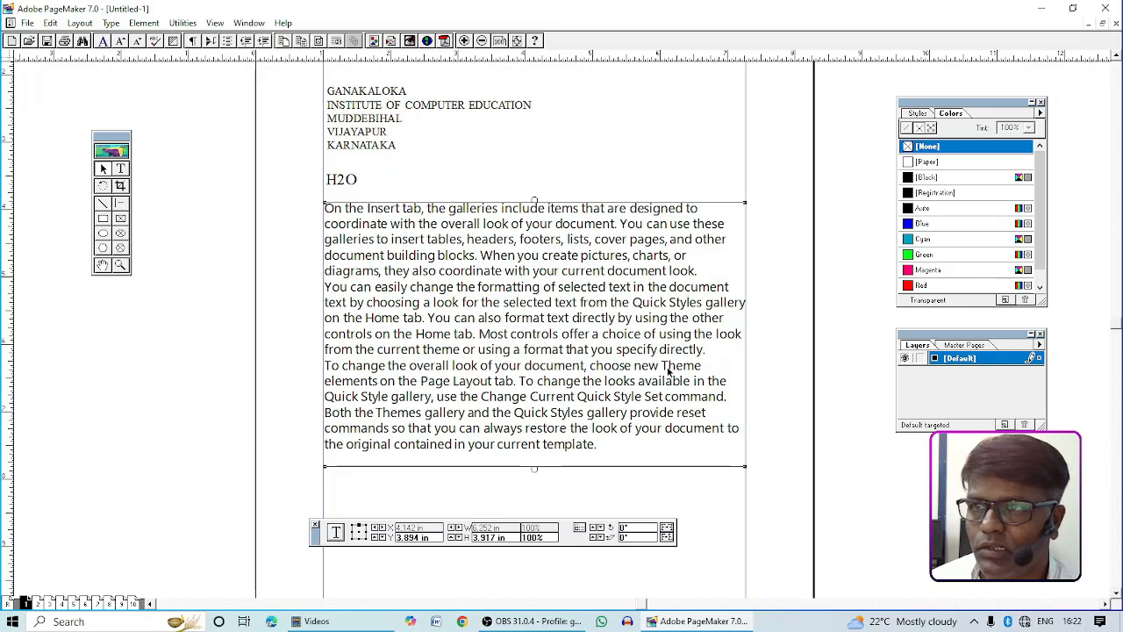
# Try centre and right alignment on all the sample paragraphs, and return them to left alignment.
pyautogui.moveTo(95, 188); pyautogui.dragTo(119, 177)
pyautogui.click(120, 170)
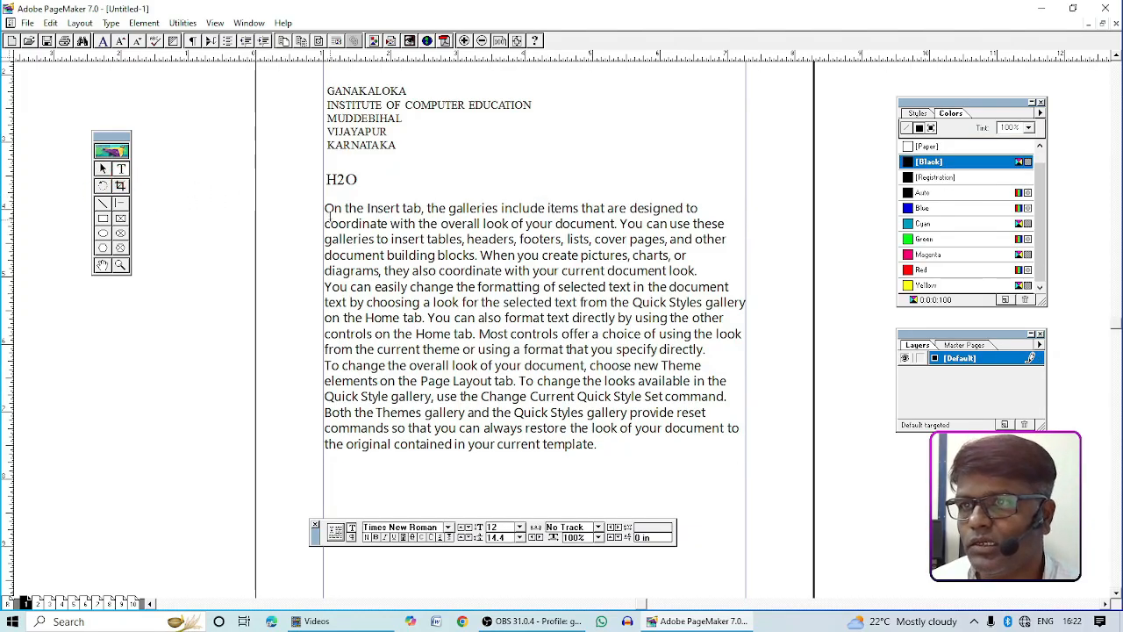
pyautogui.moveTo(328, 212)
pyautogui.mouseDown()
pyautogui.moveTo(672, 336)
pyautogui.moveTo(606, 450)
pyautogui.moveTo(614, 457)
pyautogui.moveTo(541, 412)
pyautogui.moveTo(334, 239)
pyautogui.moveTo(326, 209)
pyautogui.mouseUp()
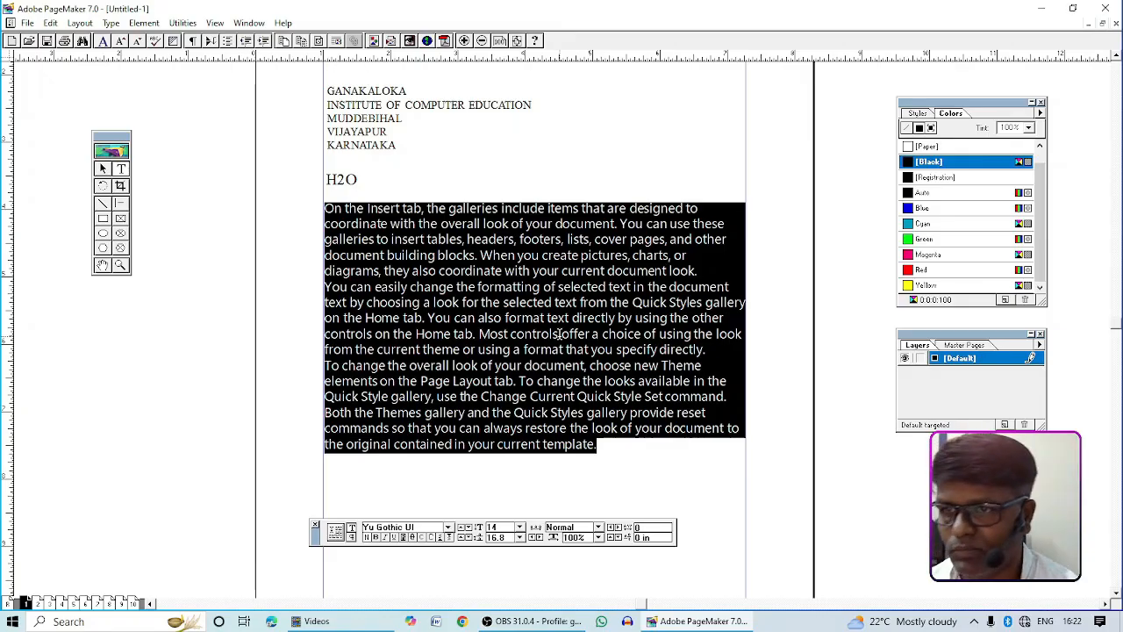
pyautogui.hotkey('ctrl', 'shift', 'c')
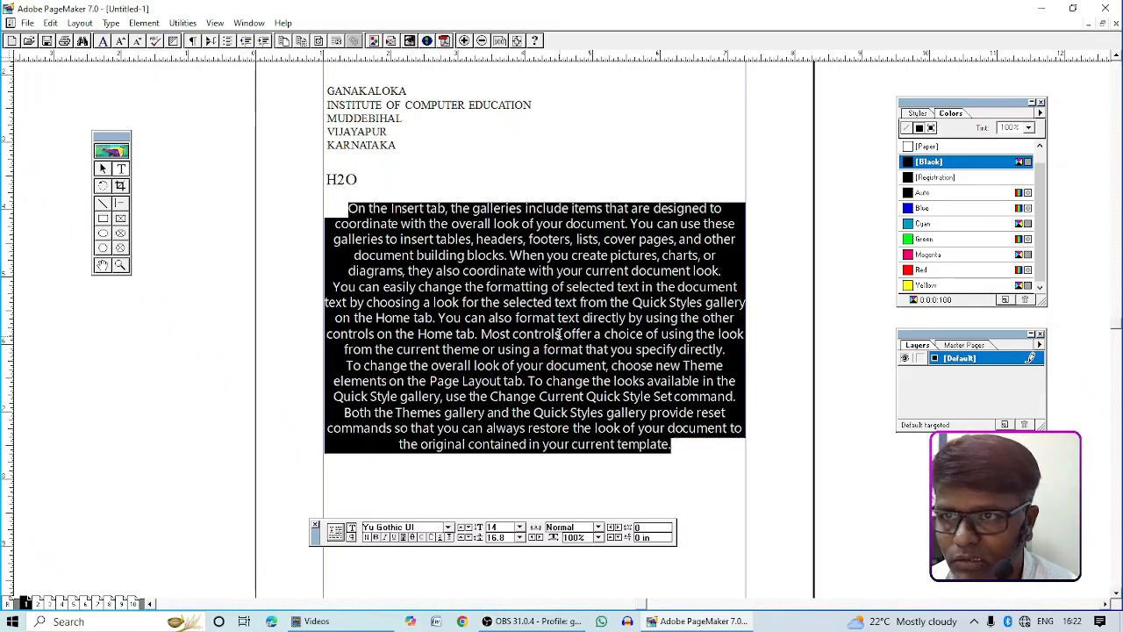
pyautogui.hotkey('ctrl', 'shift', 'r')
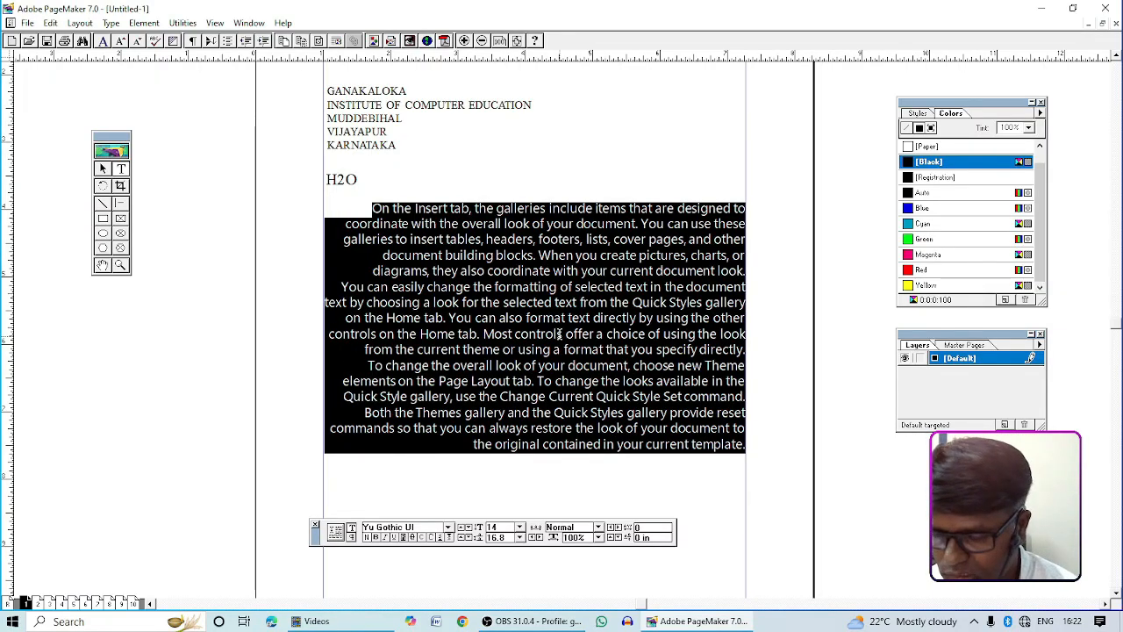
pyautogui.hotkey('ctrl', 'shift', 'l')
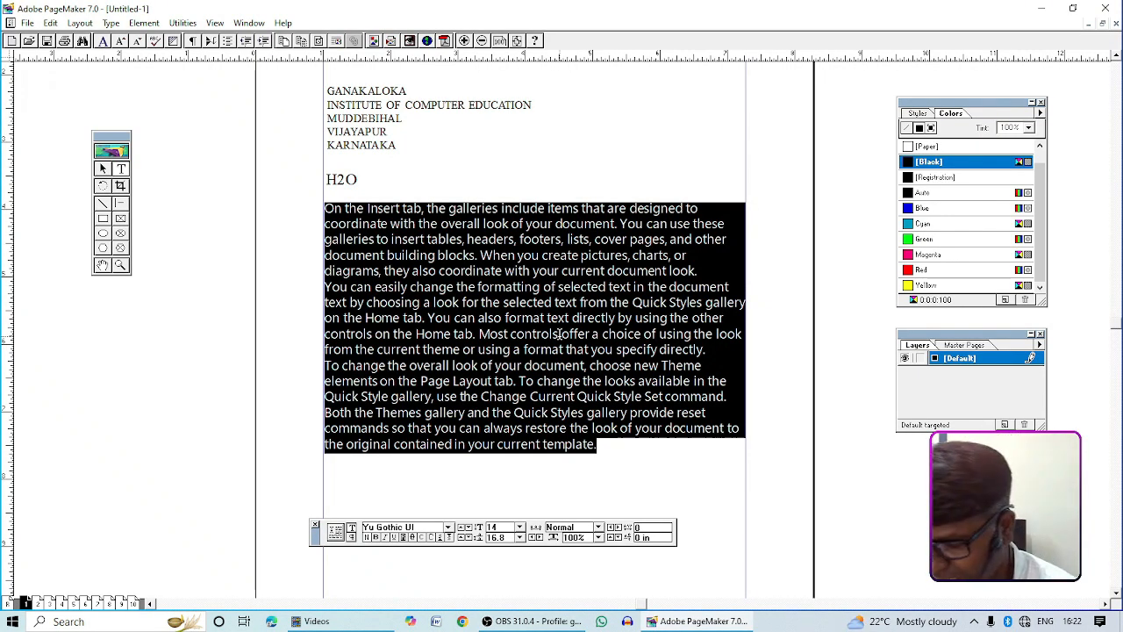
# Try bold, italic and underline in turn on the sample paragraphs, returning the text to the normal style after each.
pyautogui.hotkey('ctrl', 'shift', 'j')
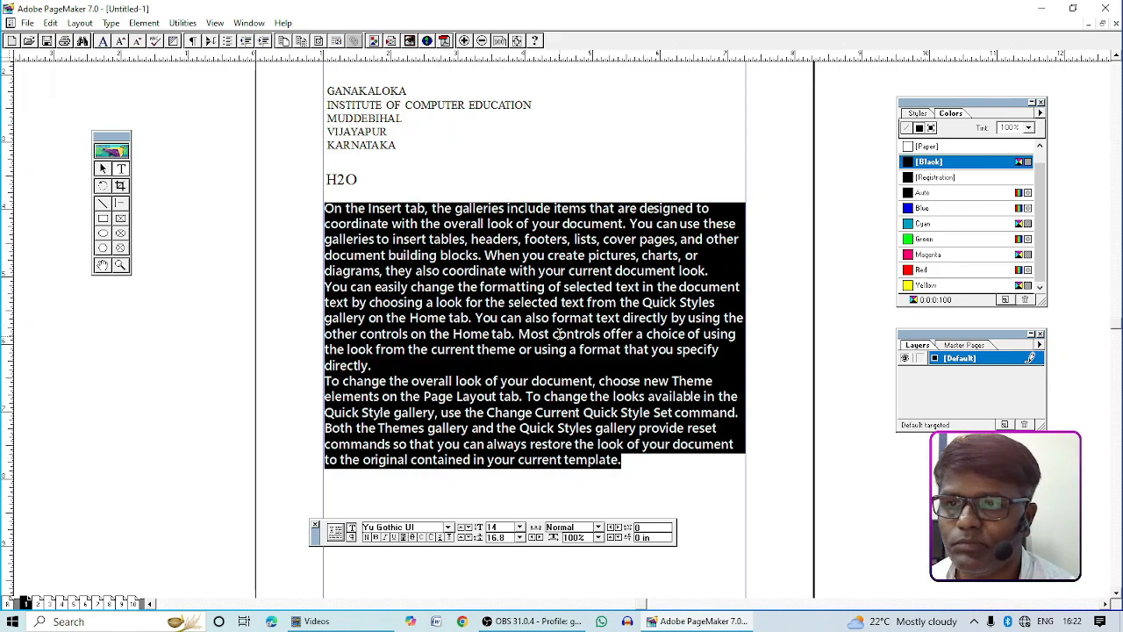
pyautogui.hotkey('ctrl', 'shift', 'l')
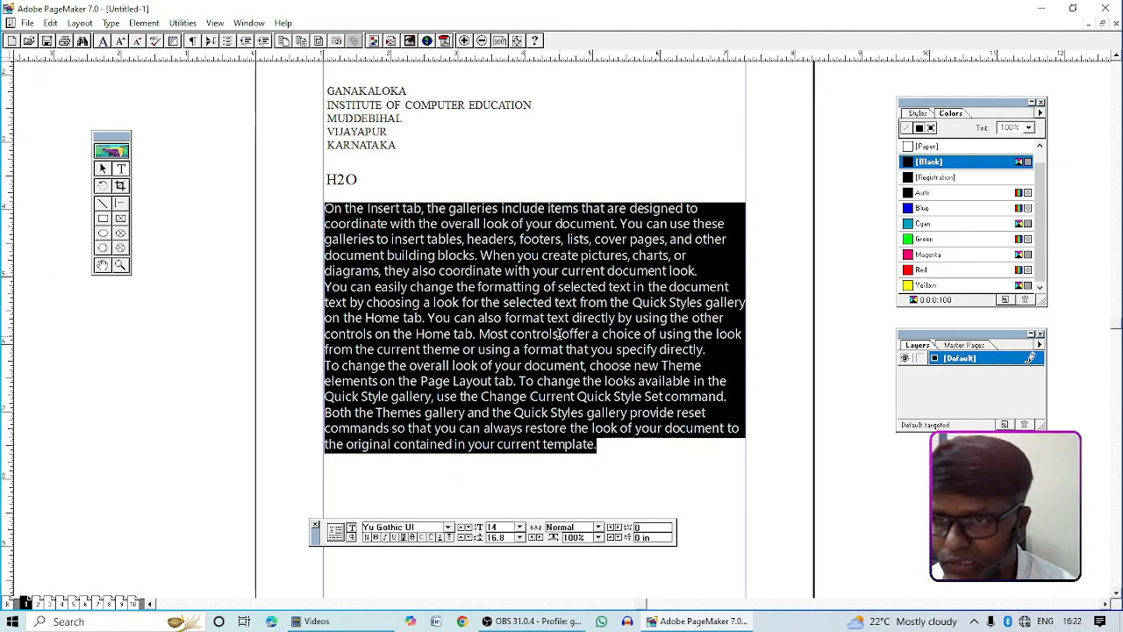
pyautogui.hotkey('ctrl', 'shift', 'i')
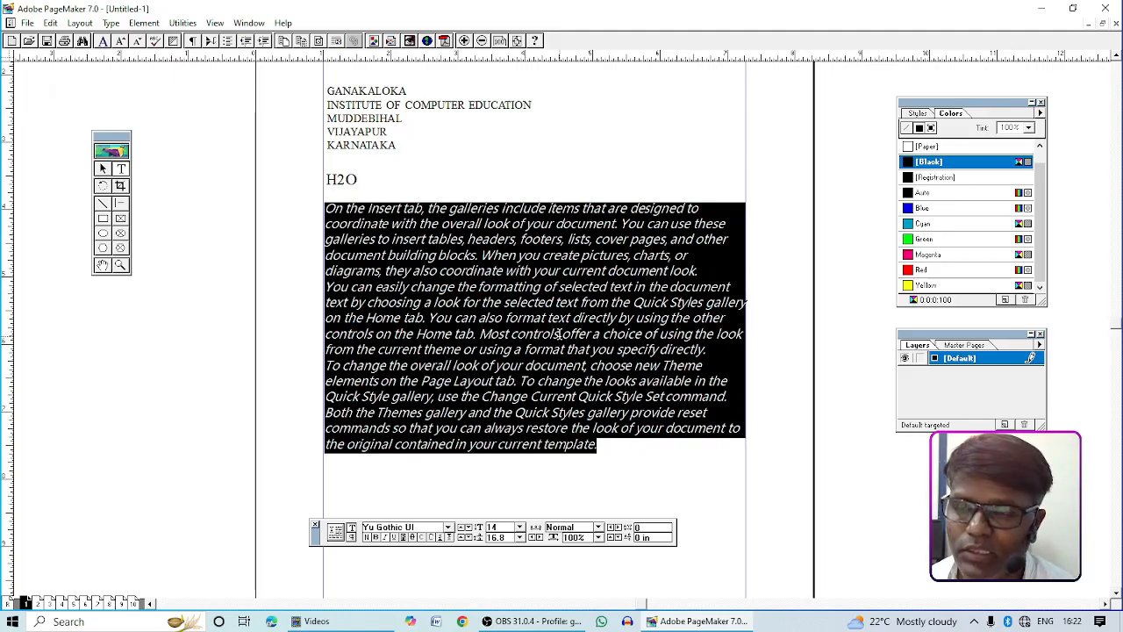
pyautogui.hotkey('ctrl', 'shift', 'i')
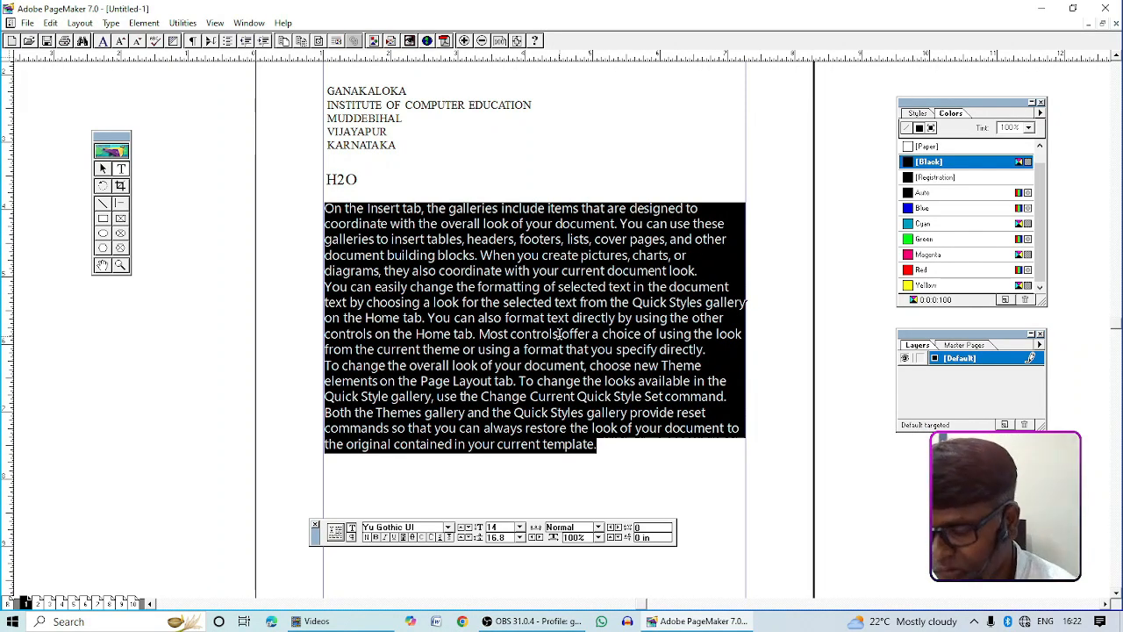
pyautogui.hotkey('ctrl', 'shift', 'u')
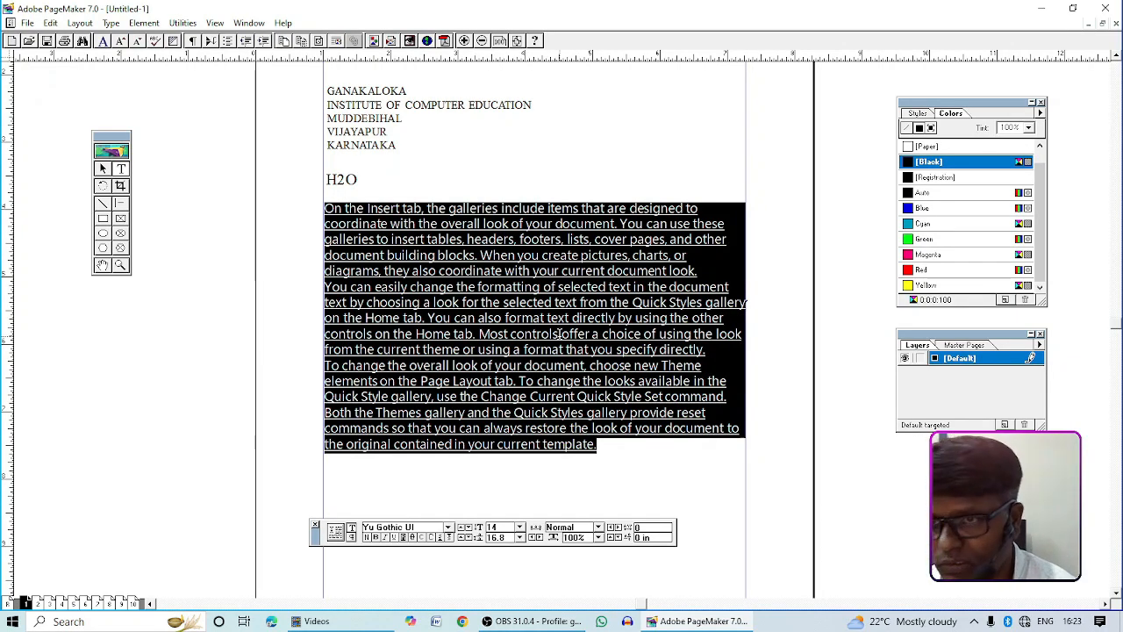
pyautogui.hotkey('ctrl', 'shift', 'u')
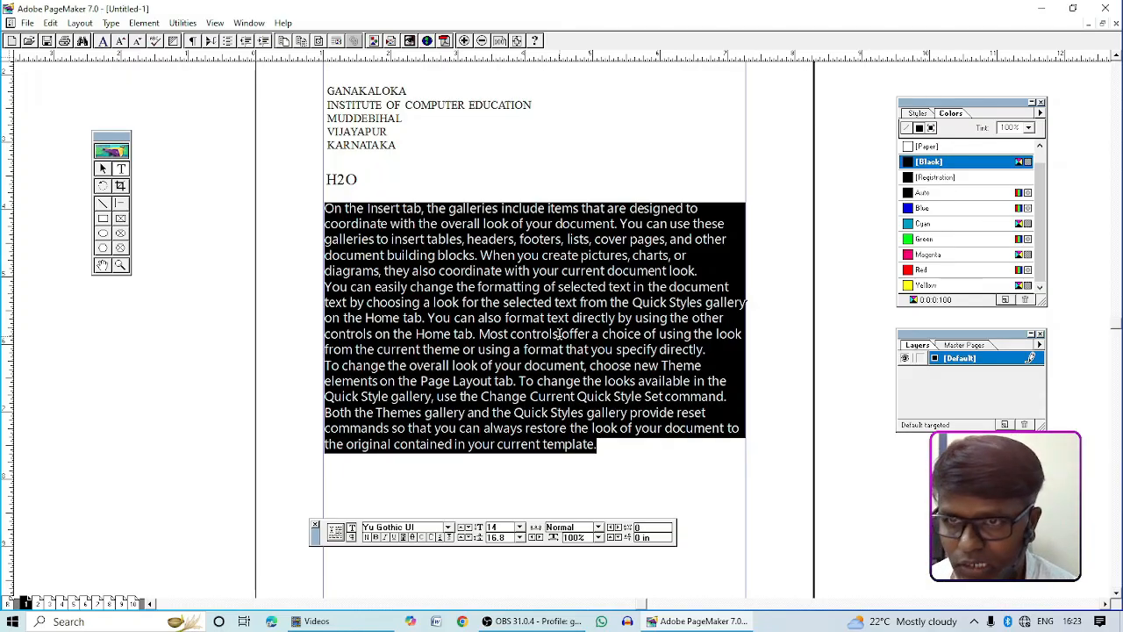
# Enlarge the sample paragraphs' text one point at a time up to 23 points.
pyautogui.hotkey('ctrl', 'alt', 'shift', '.')
pyautogui.hotkey('ctrl', 'alt', 'shift', '.')
pyautogui.hotkey('ctrl', 'alt', 'shift', '.')
pyautogui.hotkey('ctrl', 'alt', 'shift', '.')
pyautogui.hotkey('ctrl', 'alt', 'shift', '.')
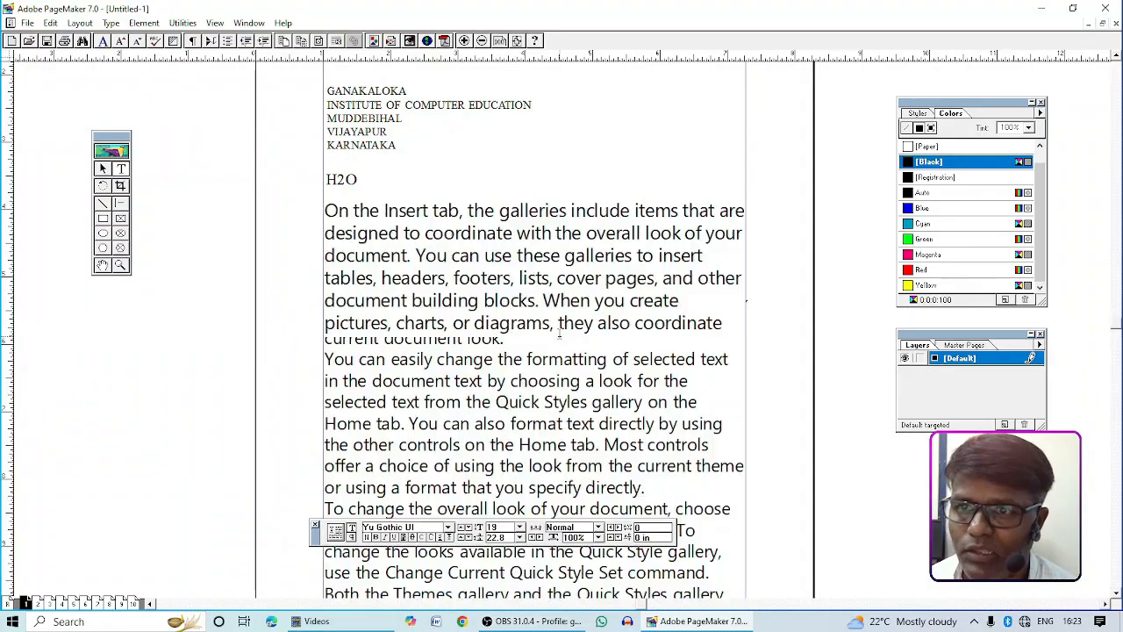
pyautogui.hotkey('ctrl', 'alt', 'shift', '.')
pyautogui.hotkey('ctrl', 'alt', 'shift', '.')
pyautogui.hotkey('ctrl', 'alt', 'shift', '.')
pyautogui.hotkey('ctrl', 'alt', 'shift', '.')
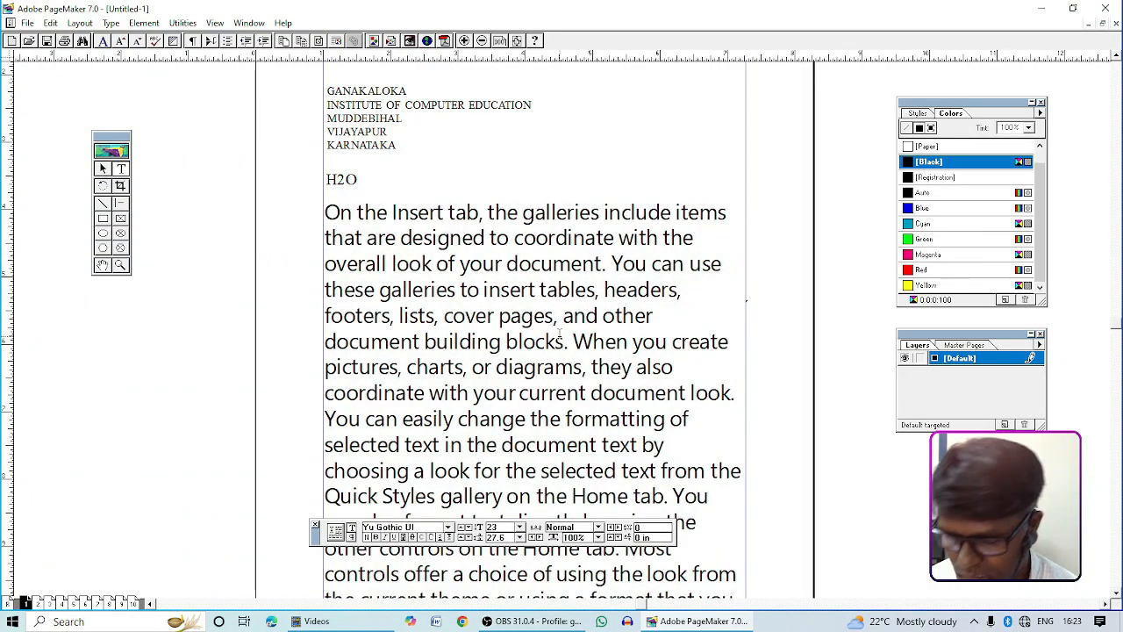
# Reduce the sample paragraphs' text one point at a time to 11 points, and raise it to 13 points.
pyautogui.hotkey('ctrl', 'alt', 'shift', ',')
pyautogui.hotkey('ctrl', 'alt', 'shift', ',')
pyautogui.hotkey('ctrl', 'alt', 'shift', ',')
pyautogui.hotkey('ctrl', 'alt', 'shift', ',')
pyautogui.hotkey('ctrl', 'alt', 'shift', ',')
pyautogui.hotkey('ctrl', 'alt', 'shift', ',')
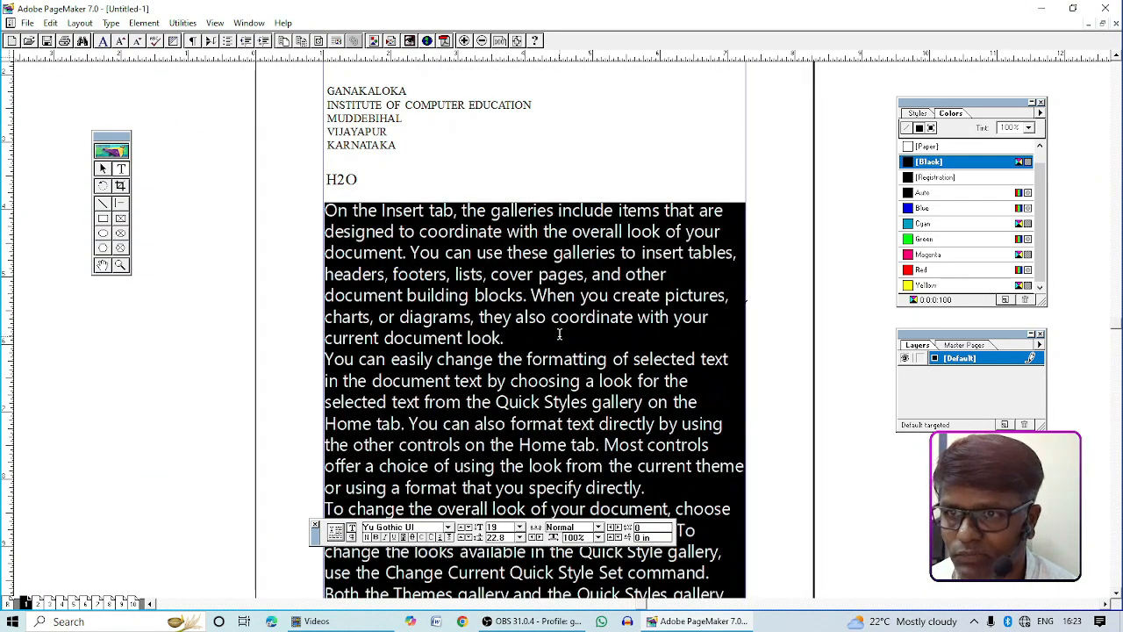
pyautogui.hotkey('ctrl', 'alt', 'shift', ',')
pyautogui.hotkey('ctrl', 'alt', 'shift', ',')
pyautogui.hotkey('ctrl', 'alt', 'shift', ',')
pyautogui.hotkey('ctrl', 'alt', 'shift', ',')
pyautogui.hotkey('ctrl', 'alt', 'shift', ',')
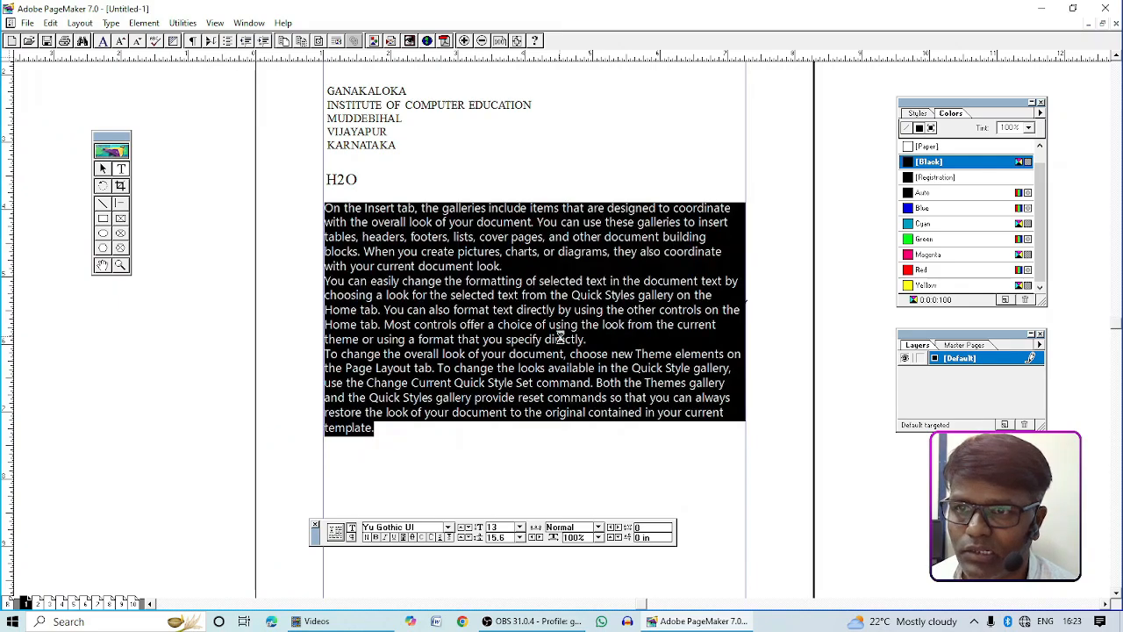
pyautogui.hotkey('ctrl', 'alt', 'shift', ',')
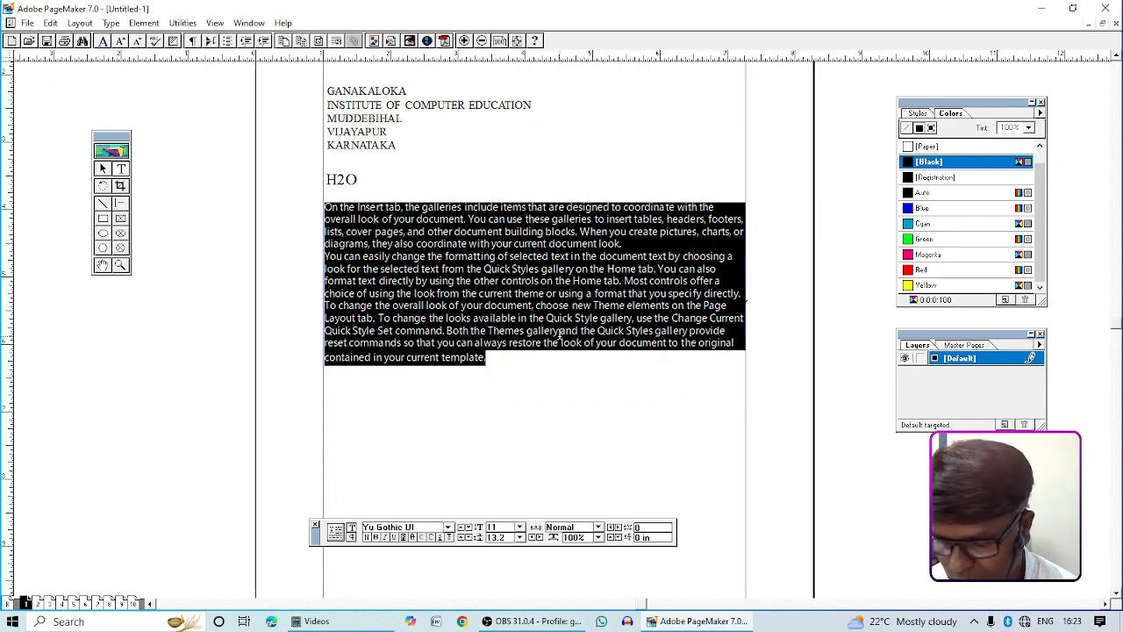
pyautogui.hotkey('ctrl', 'alt', 'shift', '.')
pyautogui.hotkey('ctrl', 'alt', 'shift', '.')
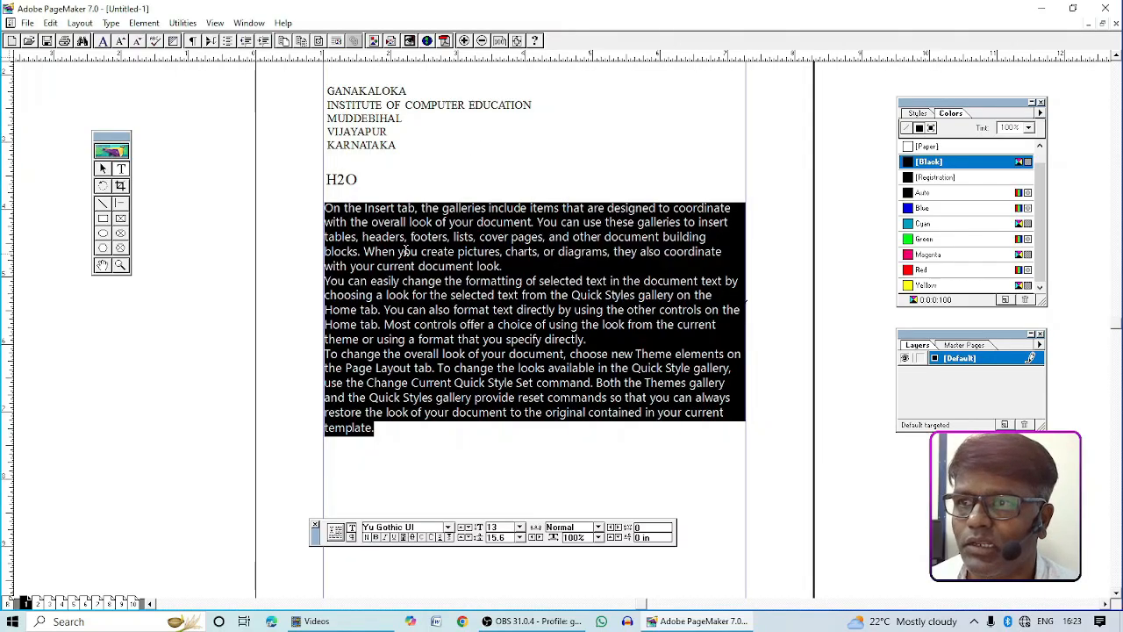
# Start an empty text block in the blank area below the sample paragraphs.
pyautogui.click(412, 188)
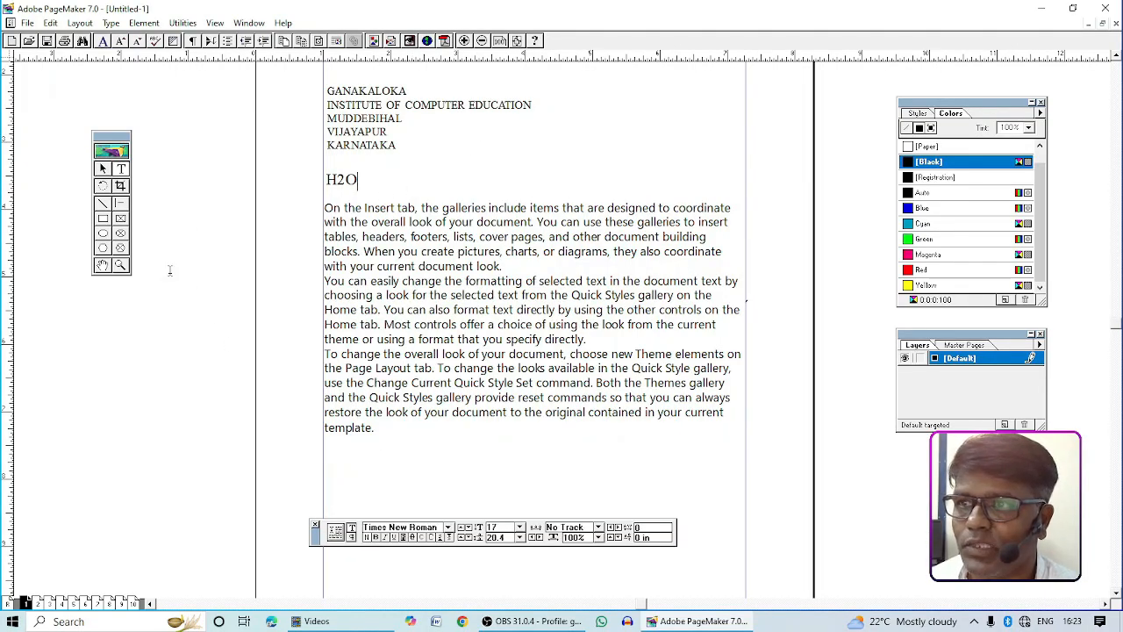
pyautogui.click(122, 173)
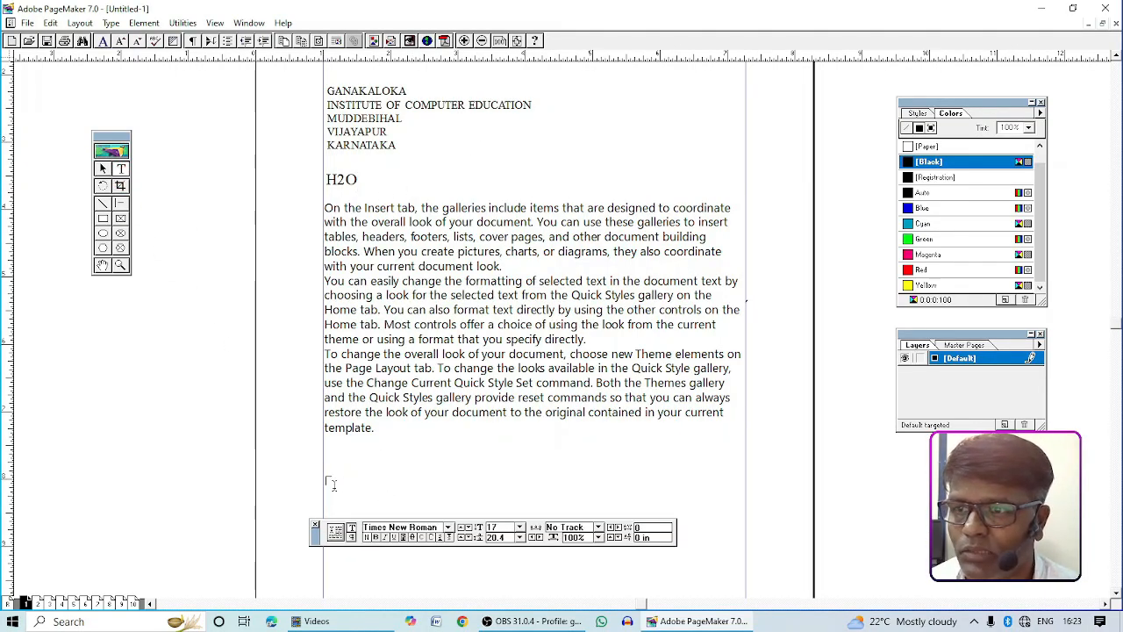
pyautogui.moveTo(326, 477); pyautogui.dragTo(645, 505)
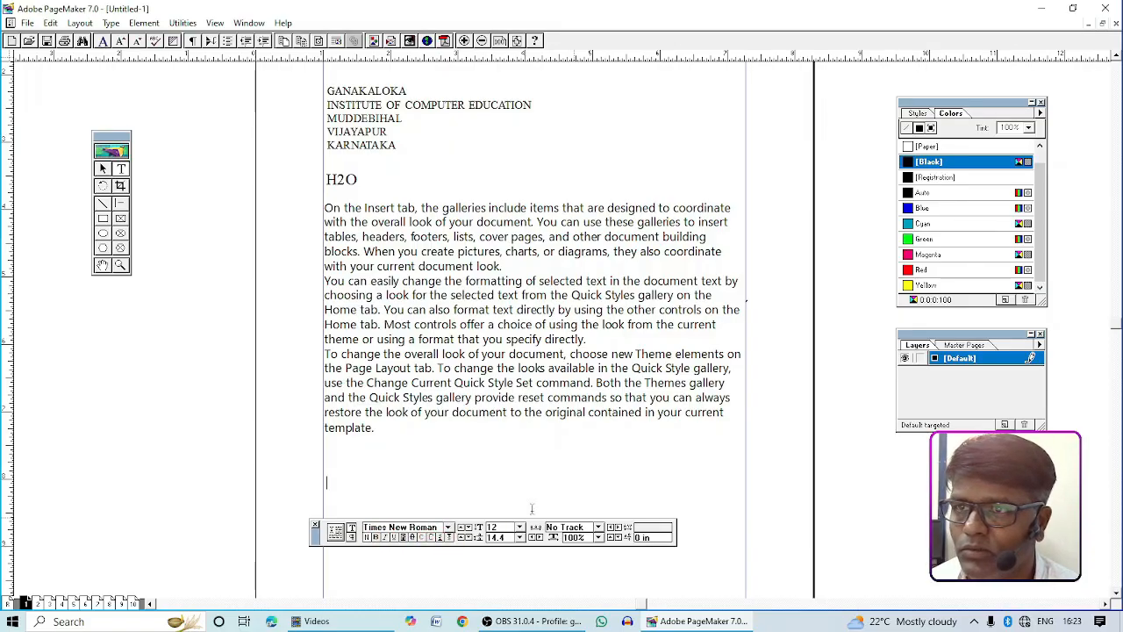
pyautogui.click(122, 172)
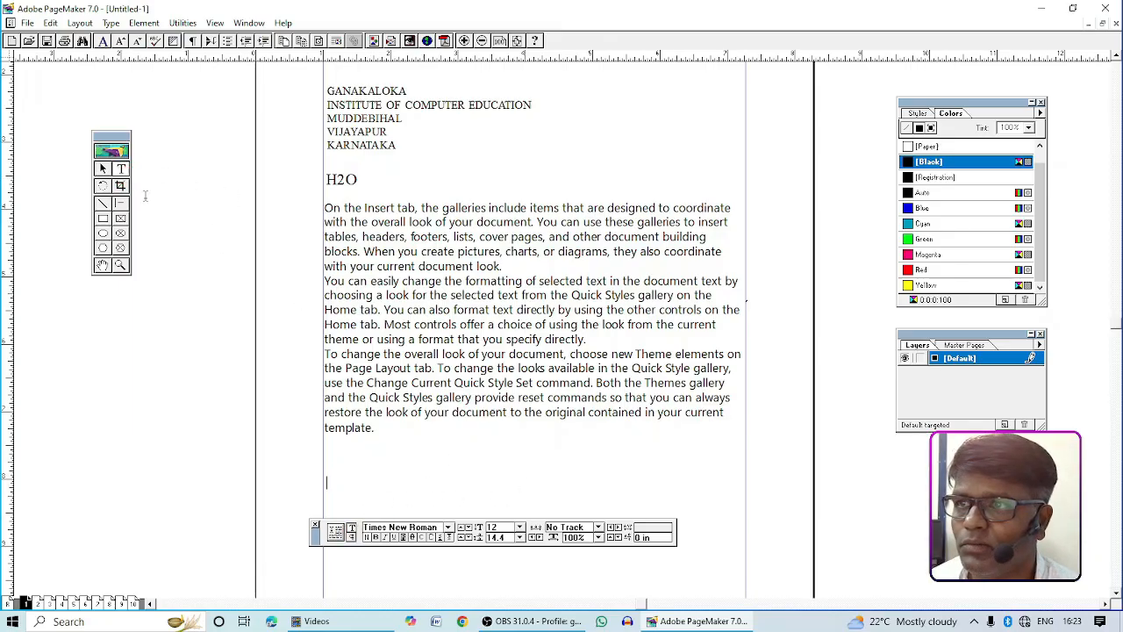
pyautogui.click(122, 171)
pyautogui.doubleClick(121, 171)
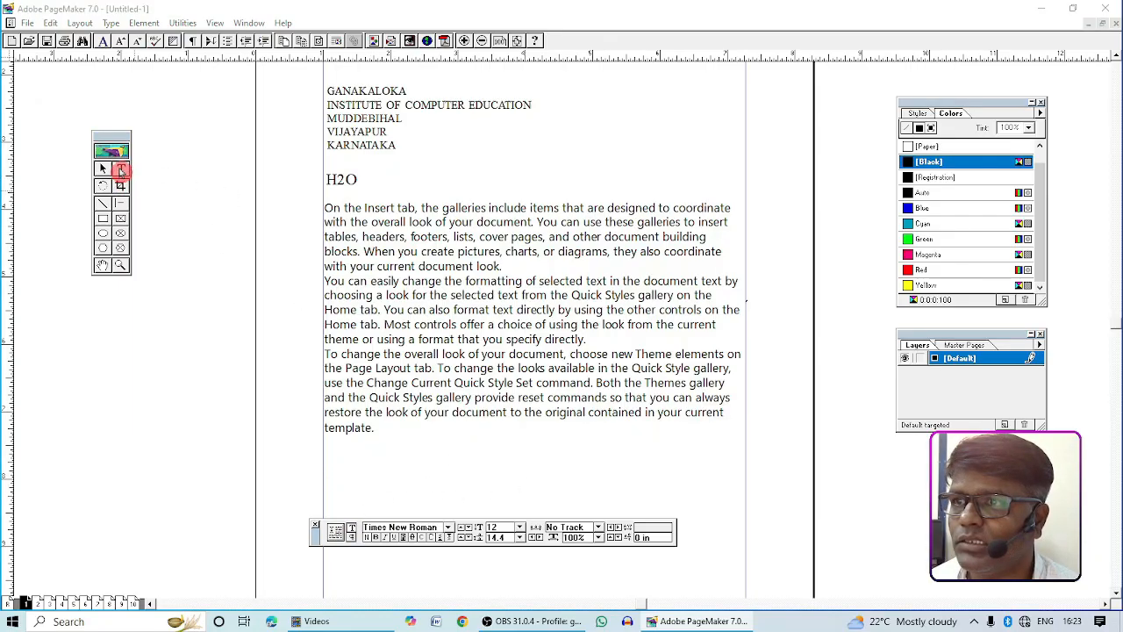
pyautogui.moveTo(634, 213); pyautogui.dragTo(696, 121)
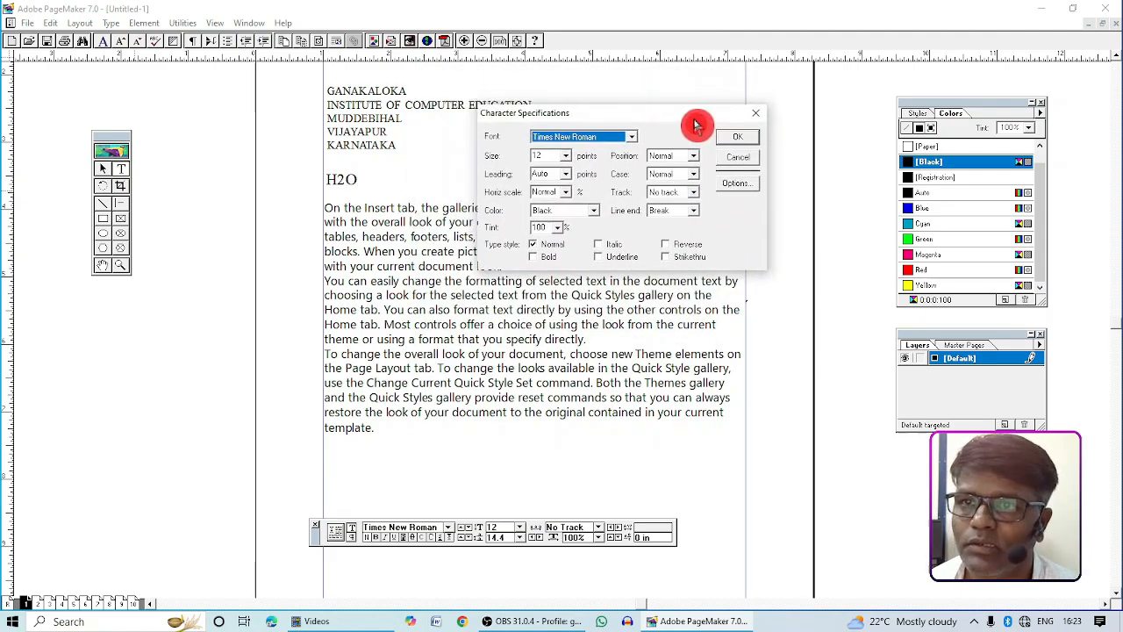
pyautogui.click(632, 137)
pyautogui.moveTo(637, 181); pyautogui.dragTo(636, 161)
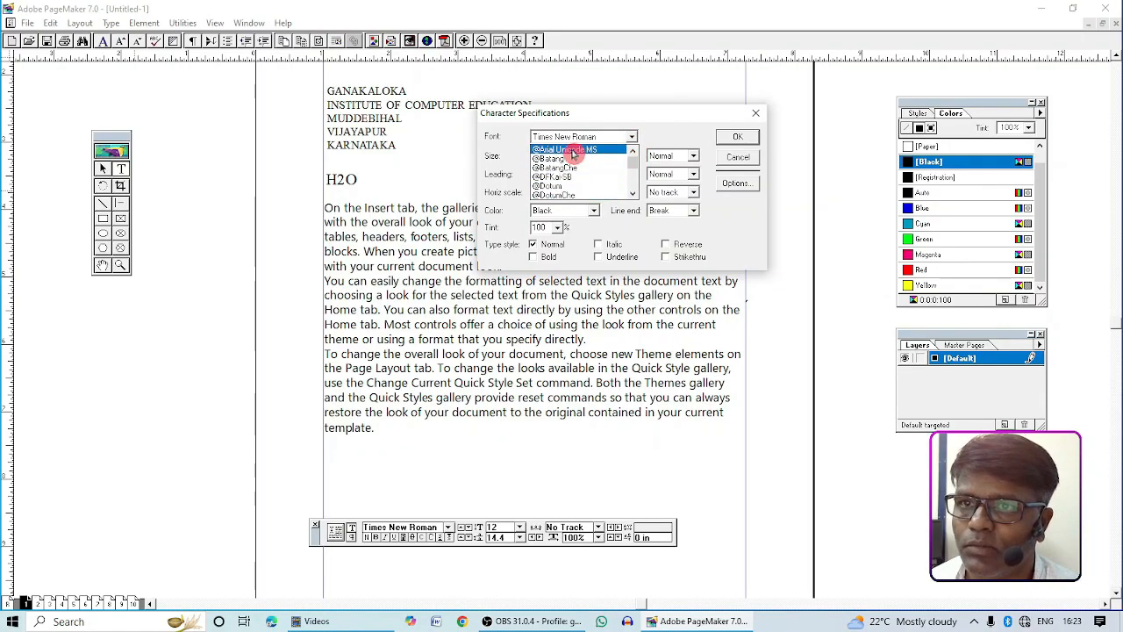
pyautogui.scroll(-1, 580, 186)
pyautogui.scroll(-2, 580, 187)
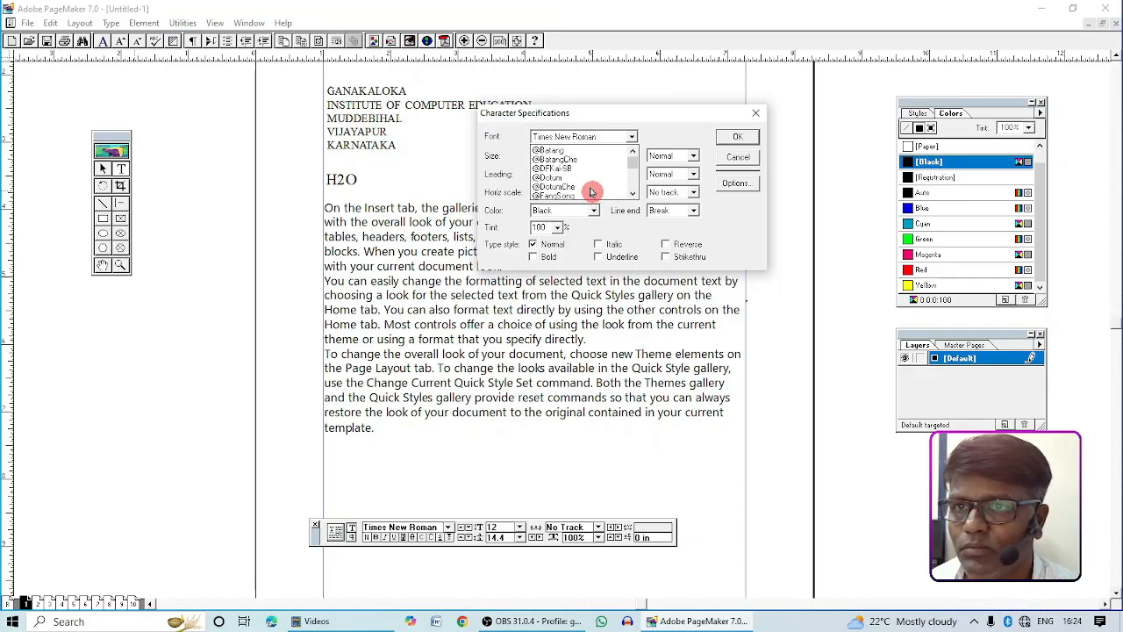
pyautogui.scroll(3, 585, 186)
pyautogui.click(575, 151)
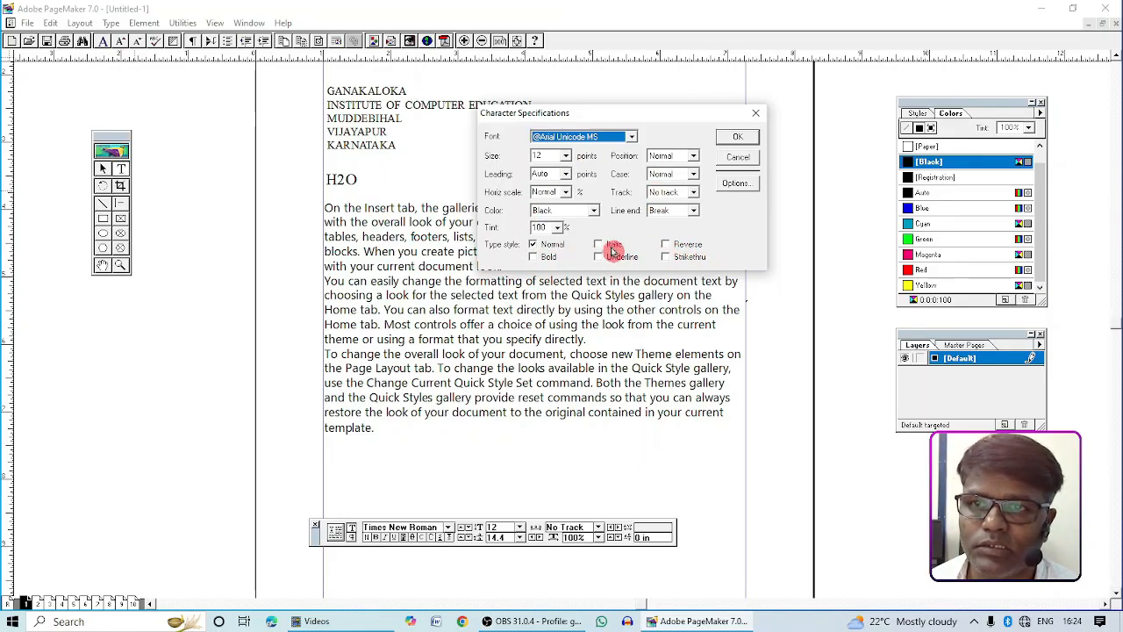
pyautogui.click(743, 139)
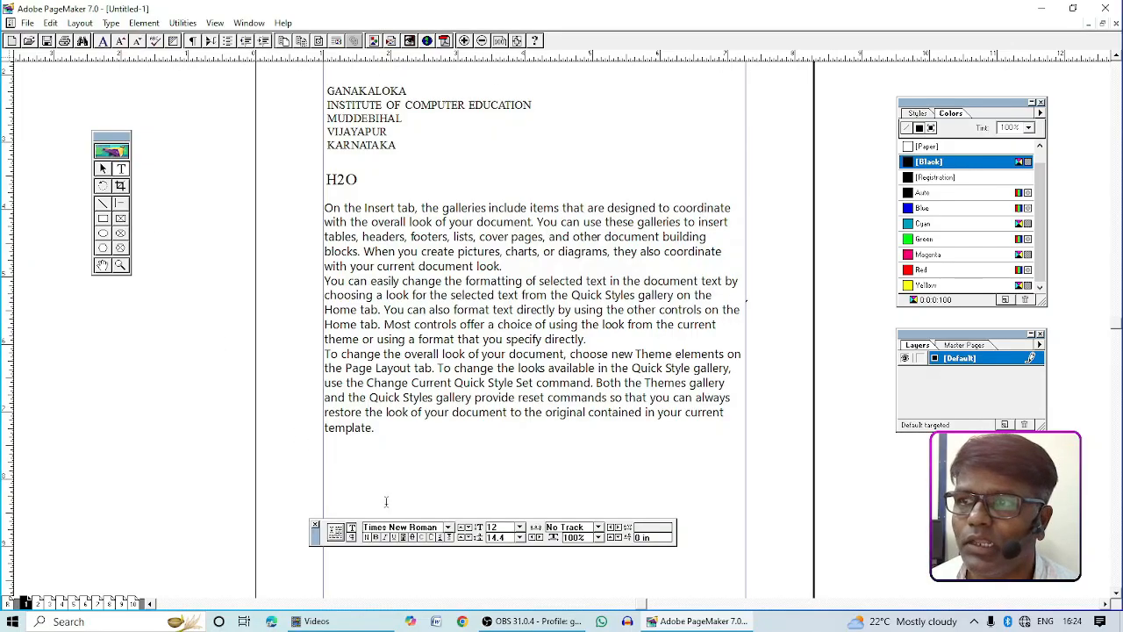
pyautogui.moveTo(331, 467); pyautogui.dragTo(630, 502)
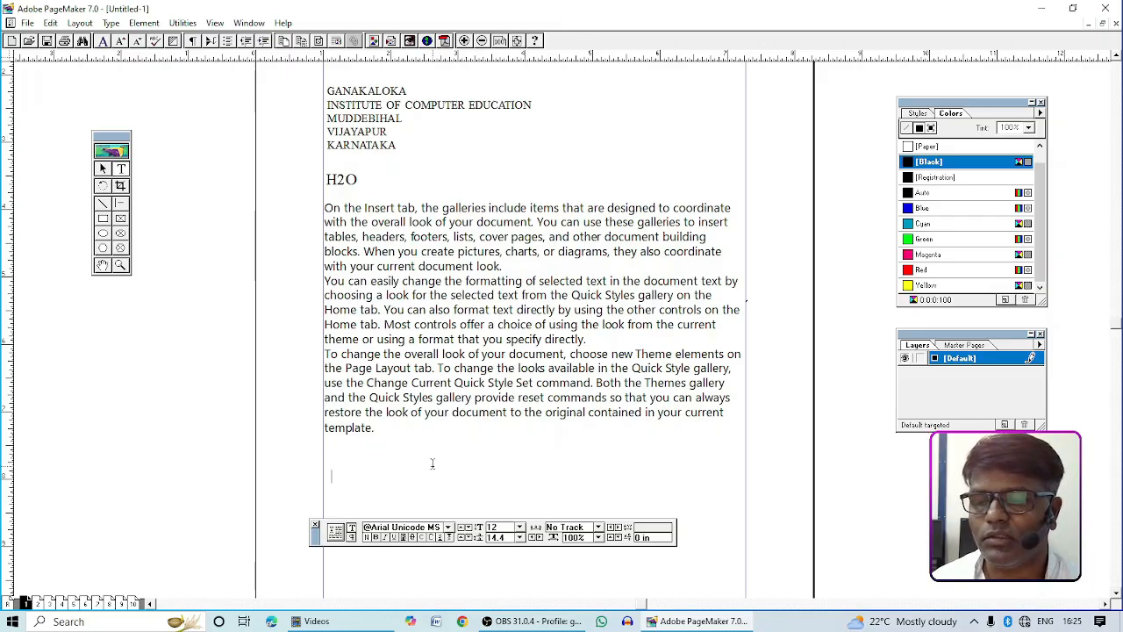
pyautogui.click(544, 624)
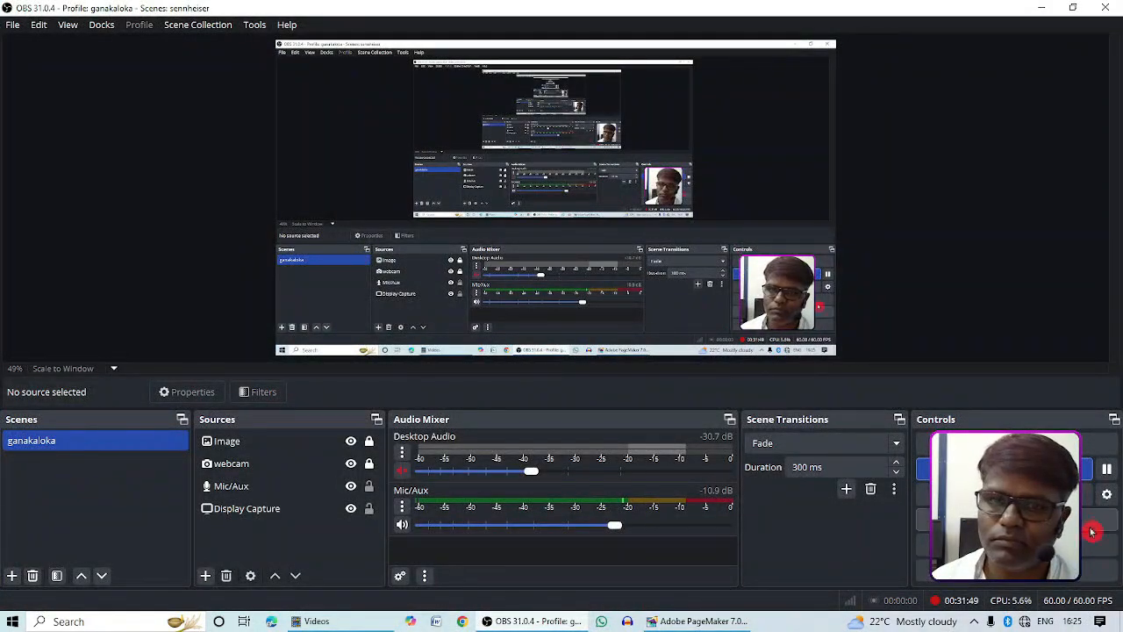